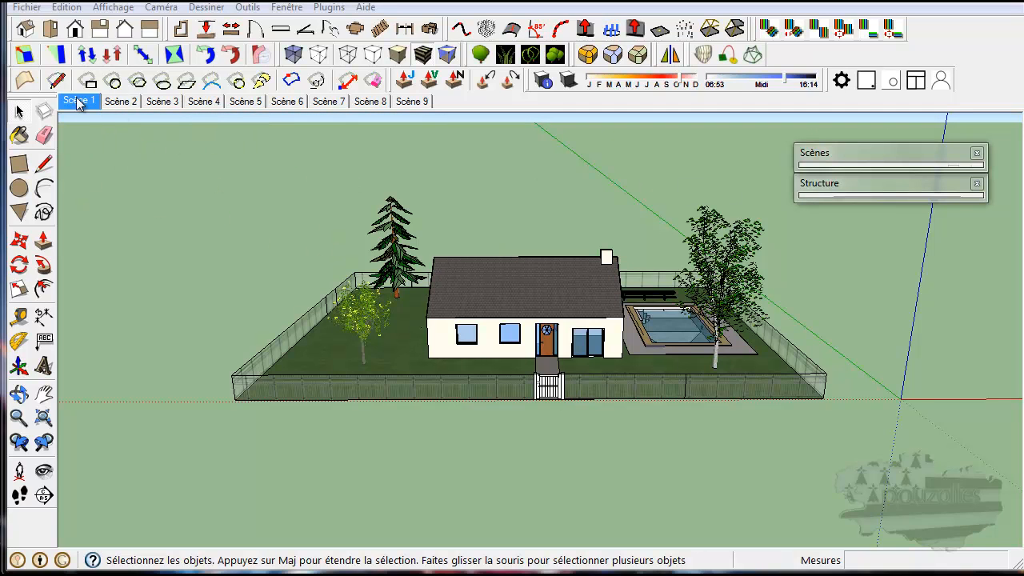
- View the saved scenes of the house model from Scène 2 through Scène 9, and return to Scène 1
click(122, 101)
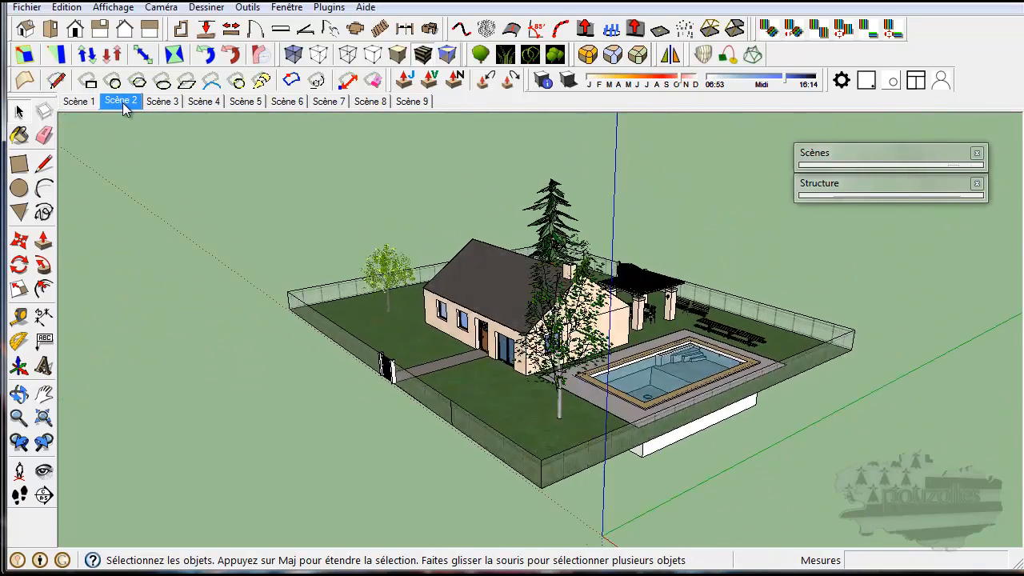
click(164, 104)
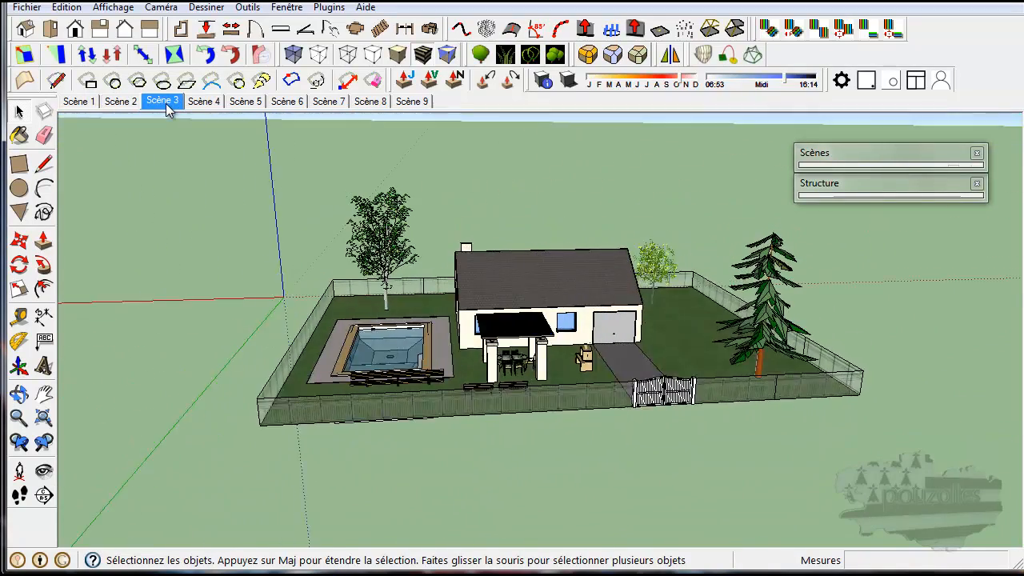
click(207, 101)
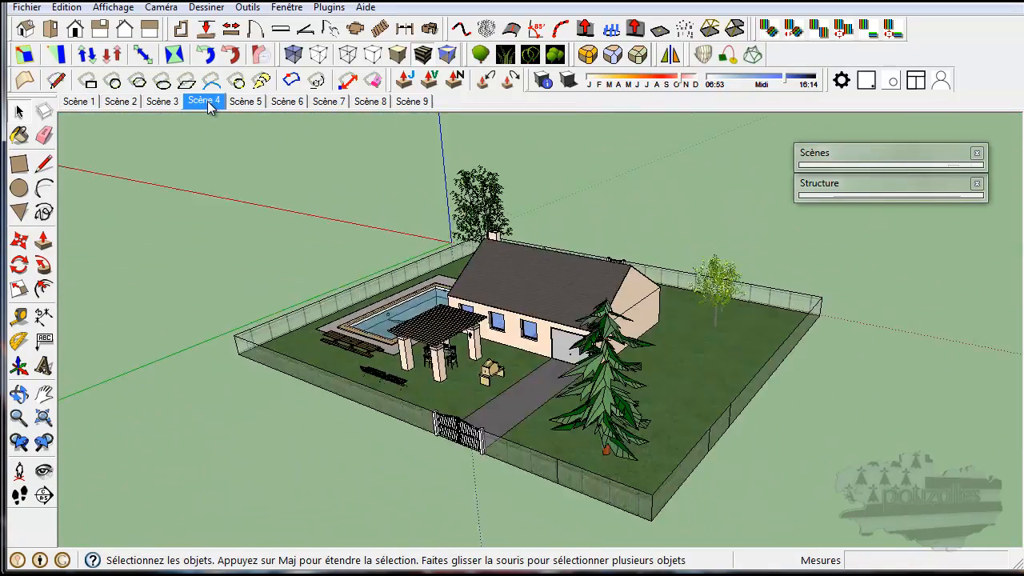
click(245, 102)
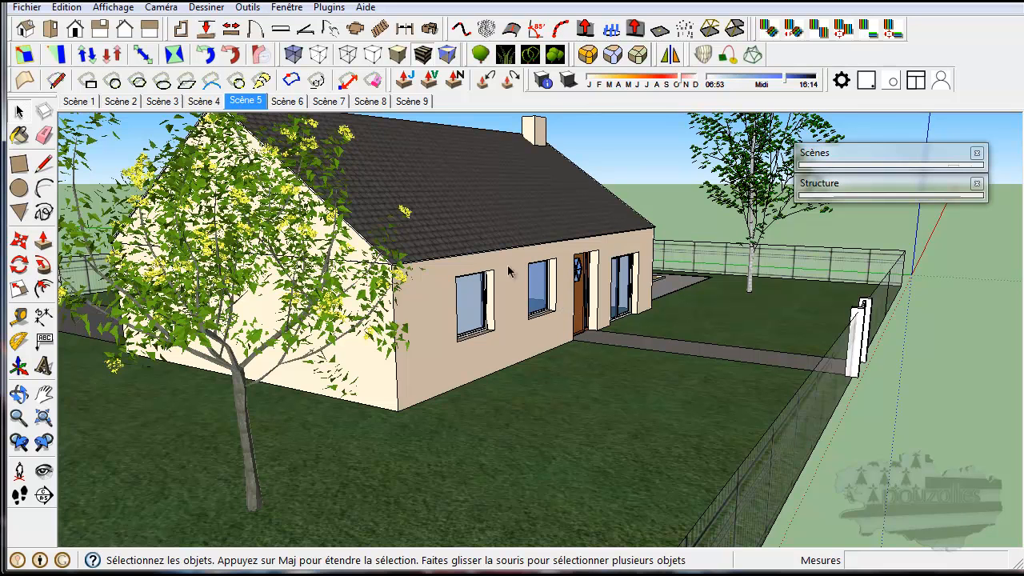
click(282, 104)
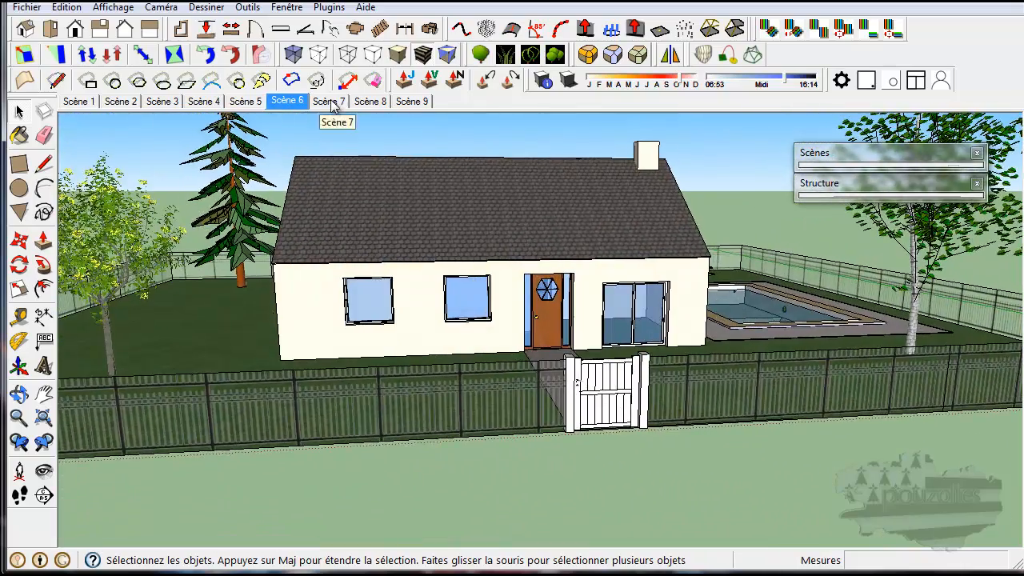
click(331, 104)
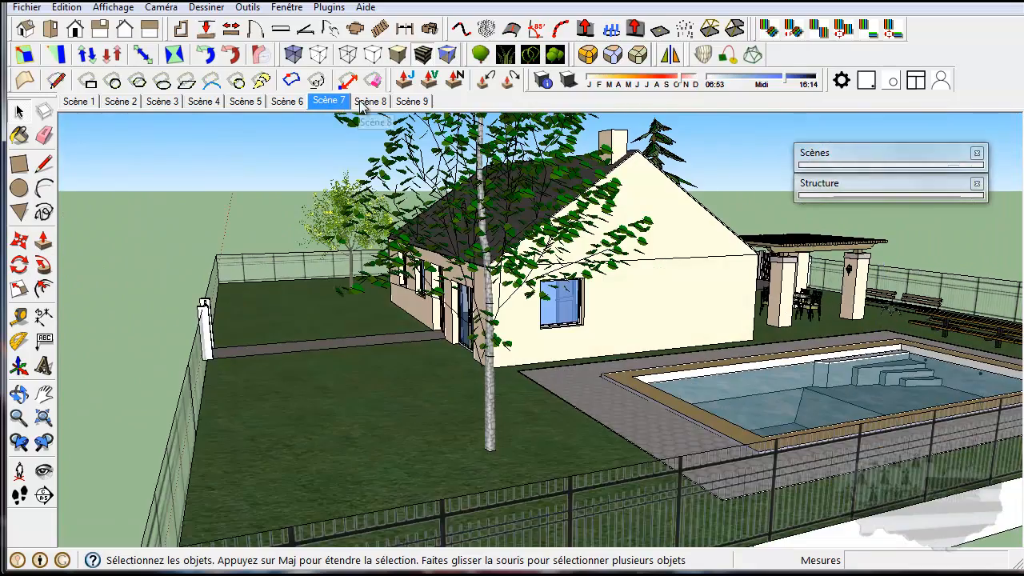
click(371, 102)
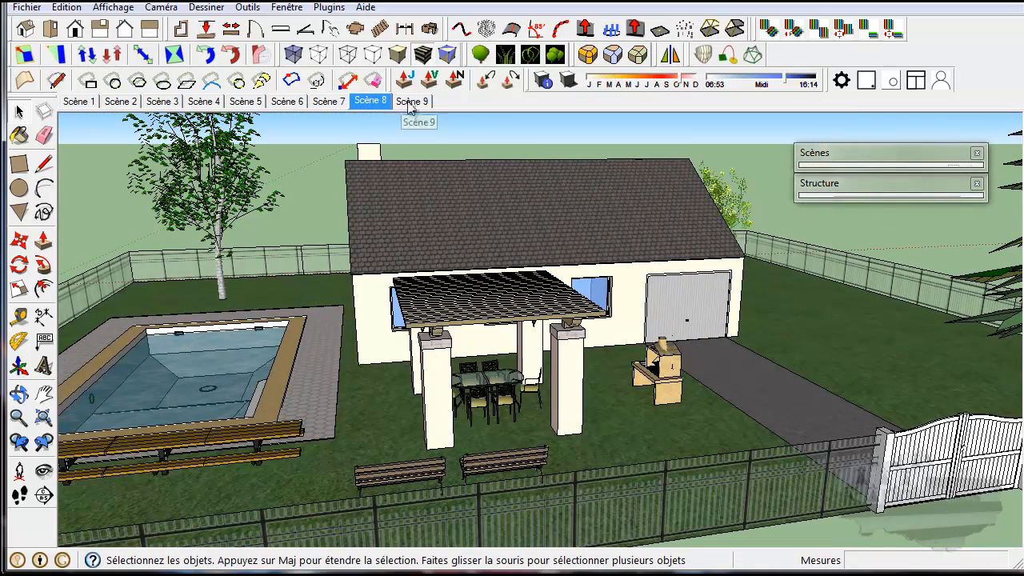
click(412, 102)
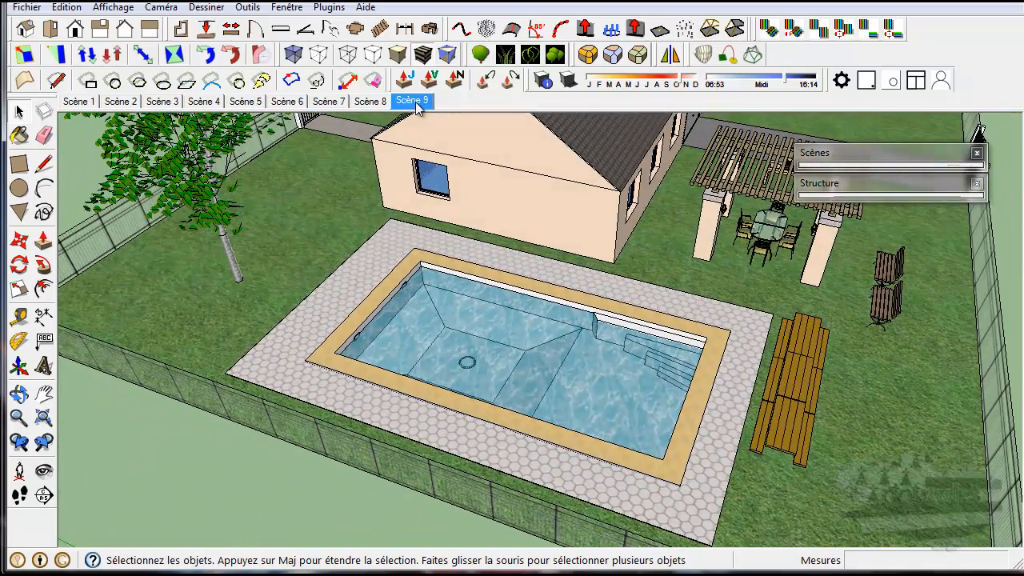
click(80, 101)
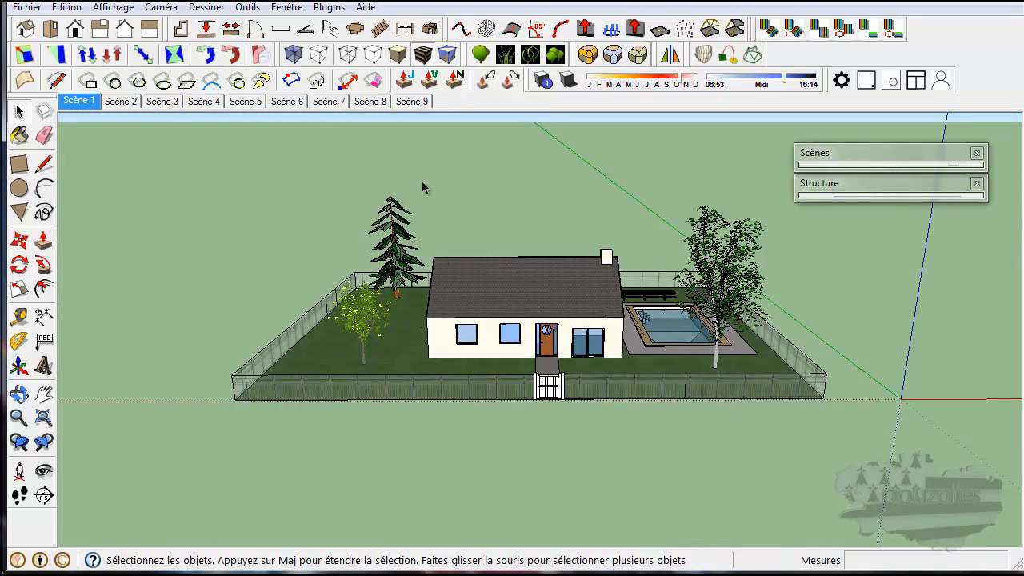
- Examine the scene transition and delay settings in the model information's Animation section
click(286, 8)
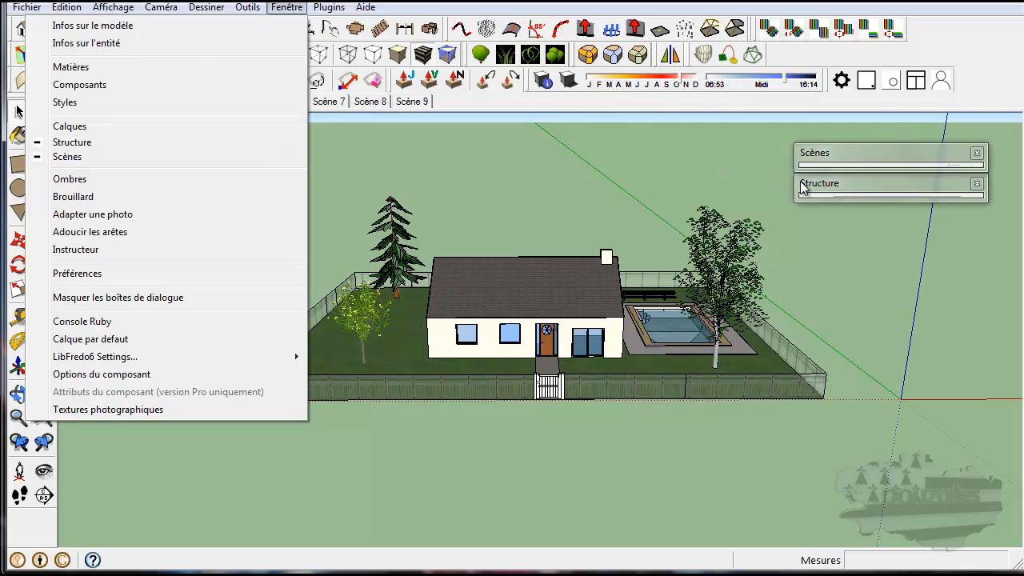
click(113, 25)
drag(168, 28, 261, 103)
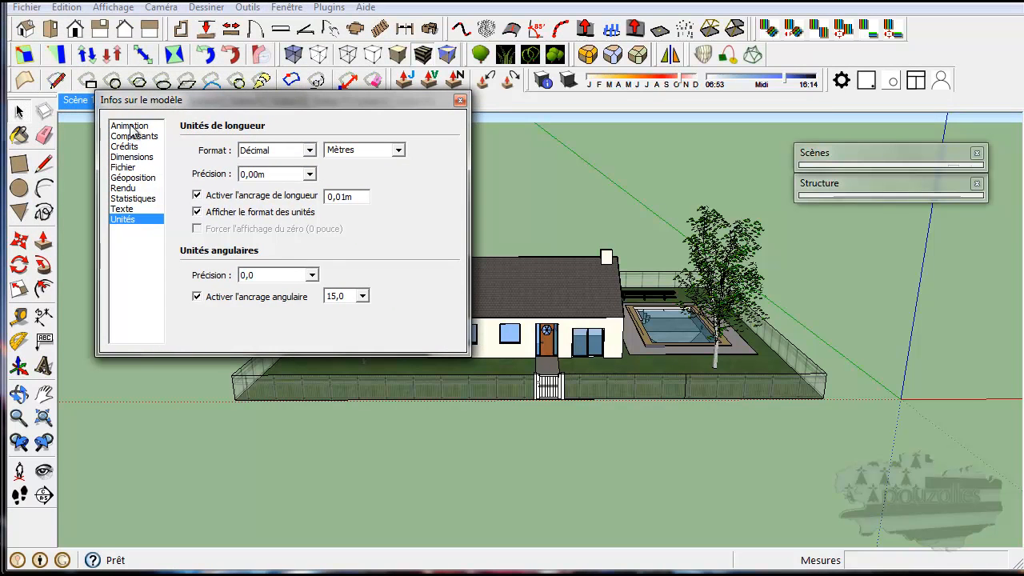
click(286, 7)
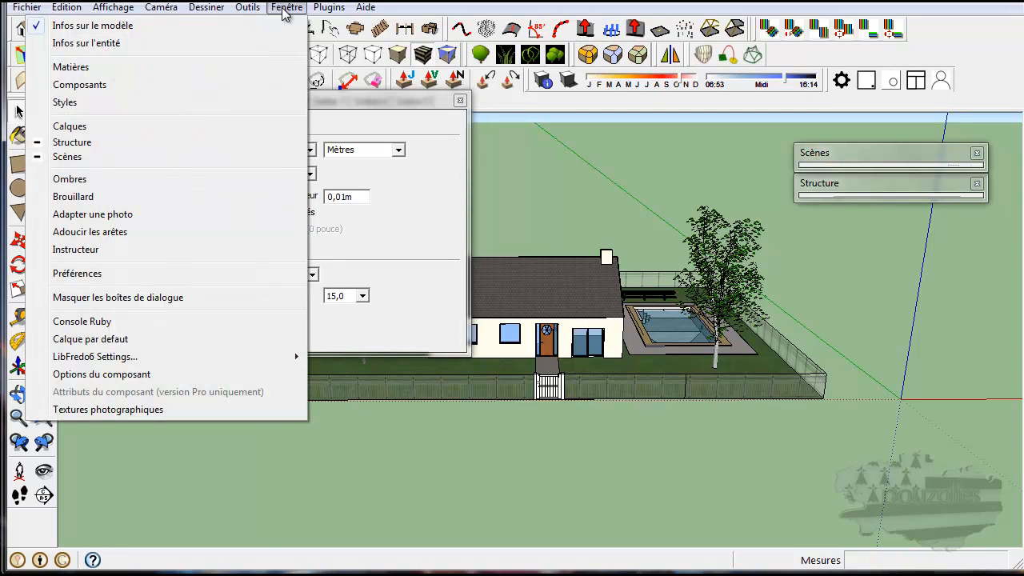
mouse_move(247, 7)
mouse_move(290, 11)
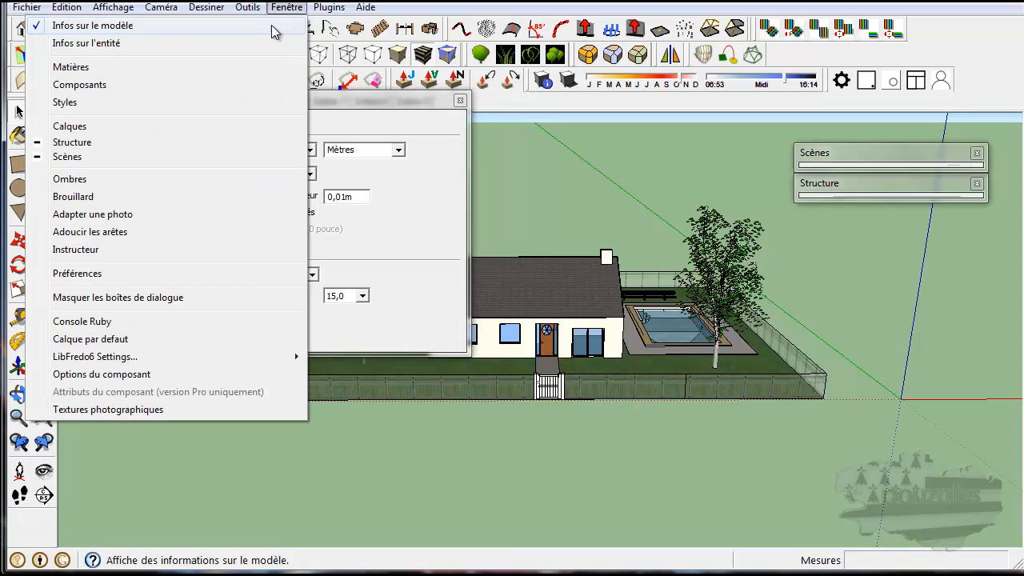
click(290, 9)
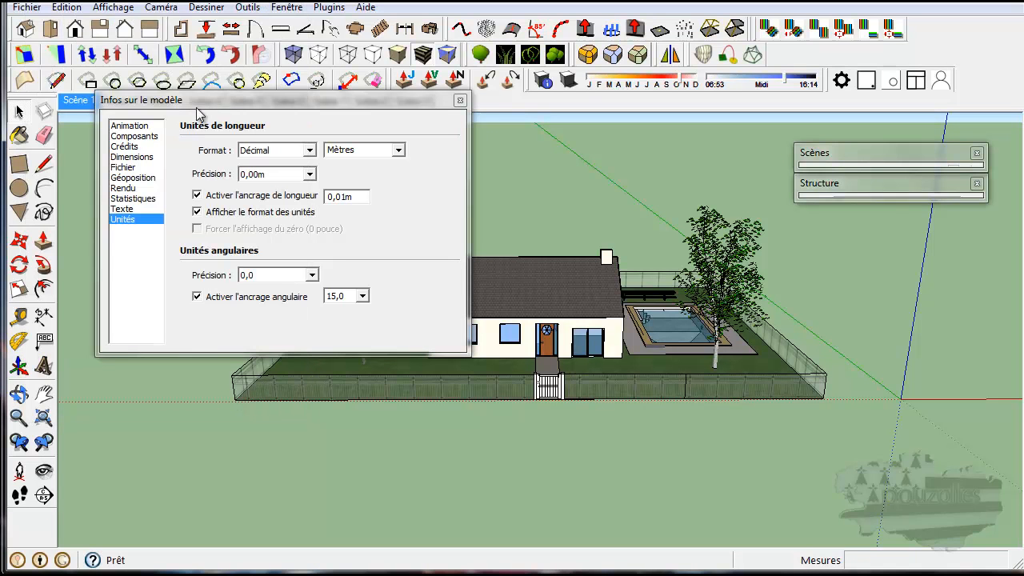
click(138, 127)
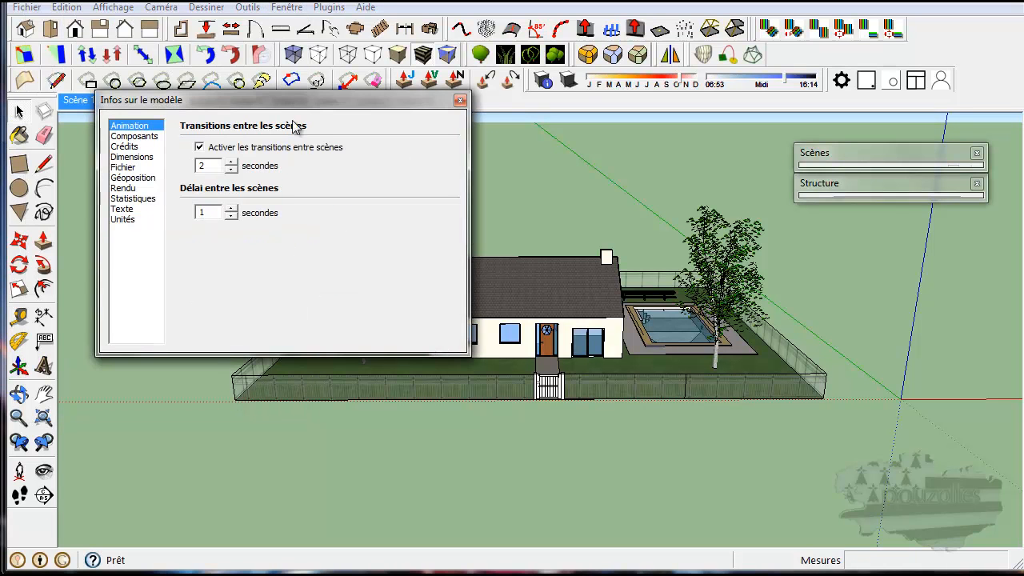
drag(300, 110, 316, 573)
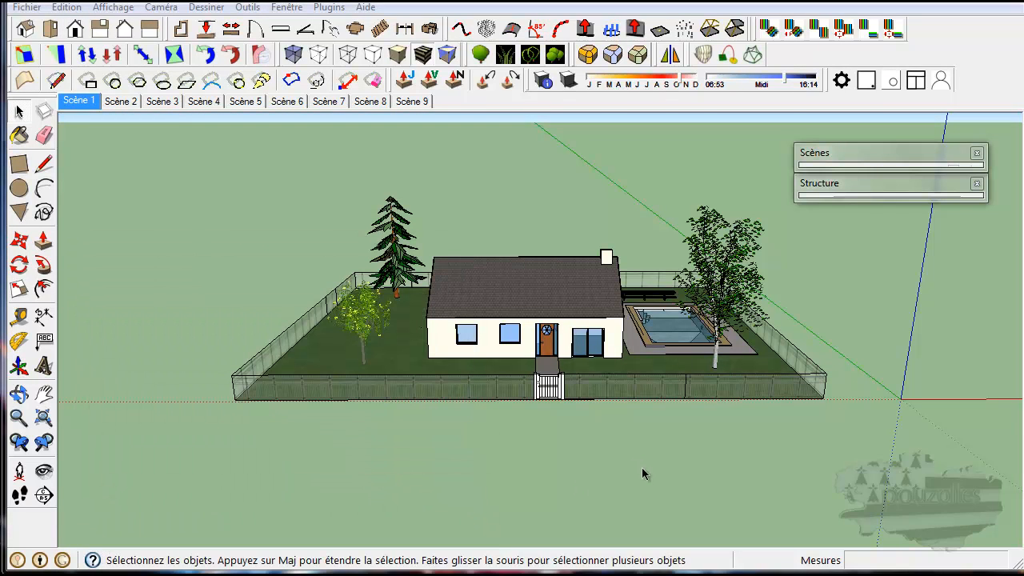
- Start a new model without saving the changes to maison tuto 2, and delete the default human figure
click(28, 10)
click(44, 24)
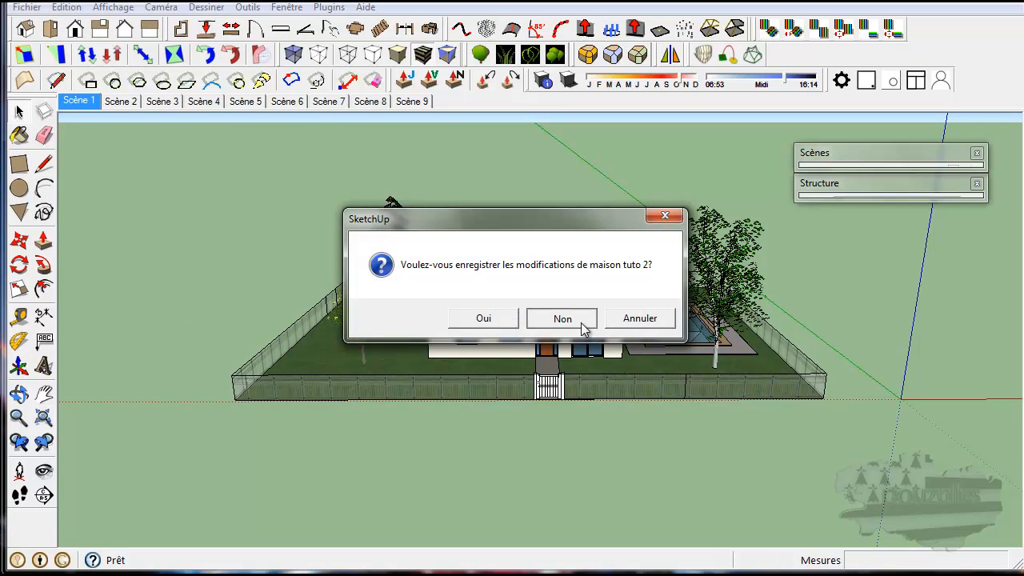
click(582, 324)
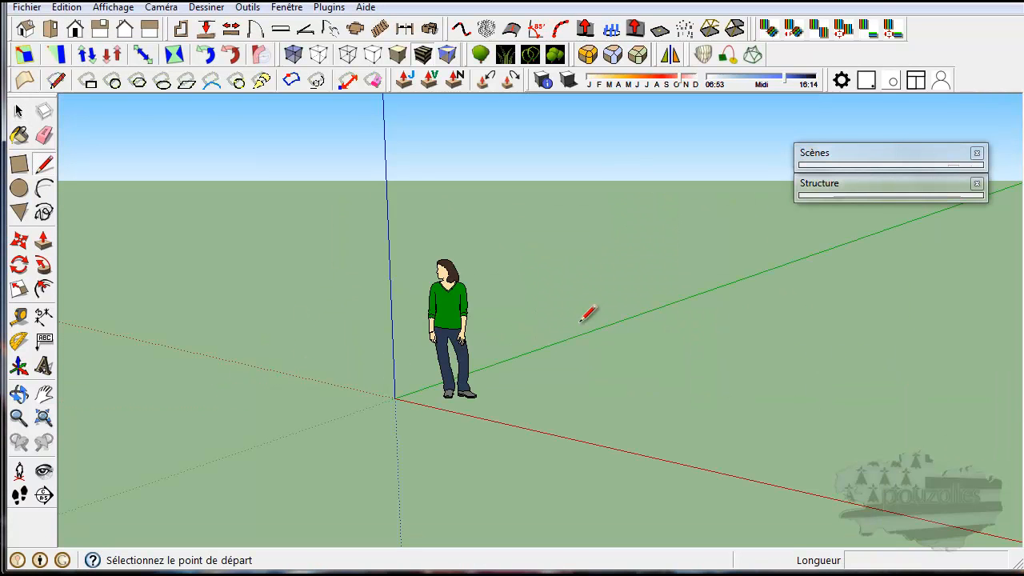
click(19, 111)
click(405, 394)
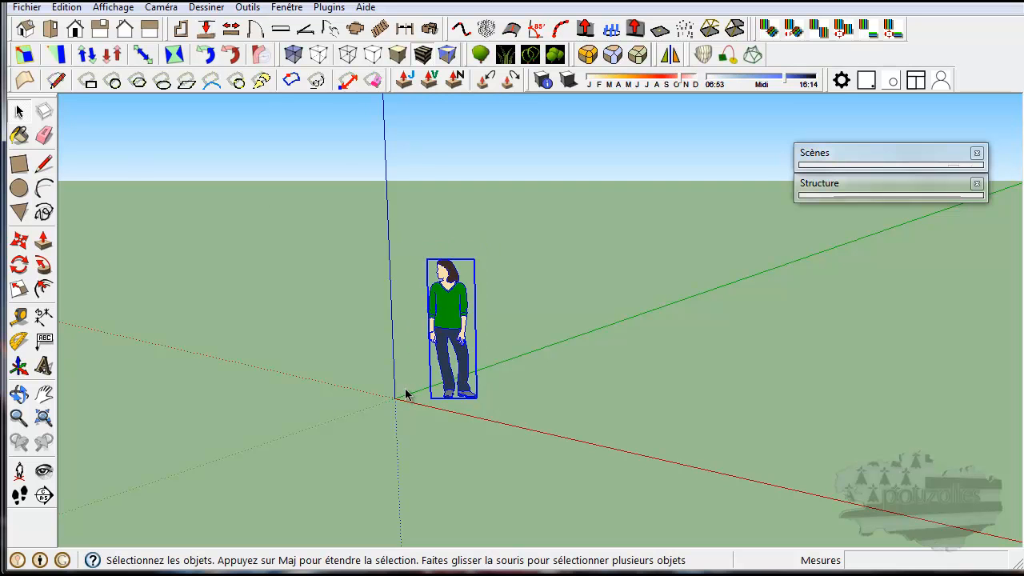
key(Delete)
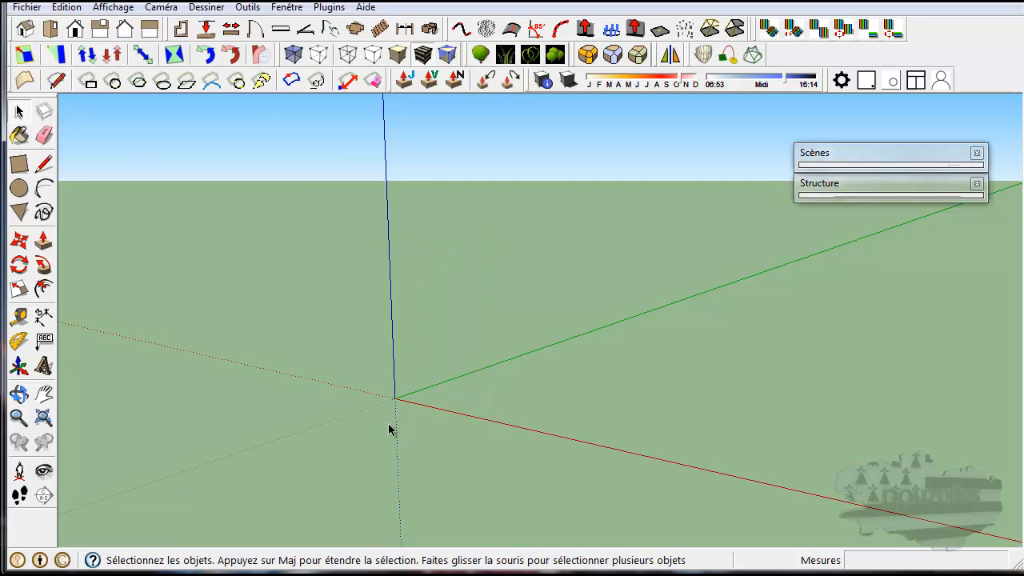
- Draw a ground rectangle of about 2.52 by 2.19 m along the red axis and extrude it about 1.97 m into a box
click(19, 163)
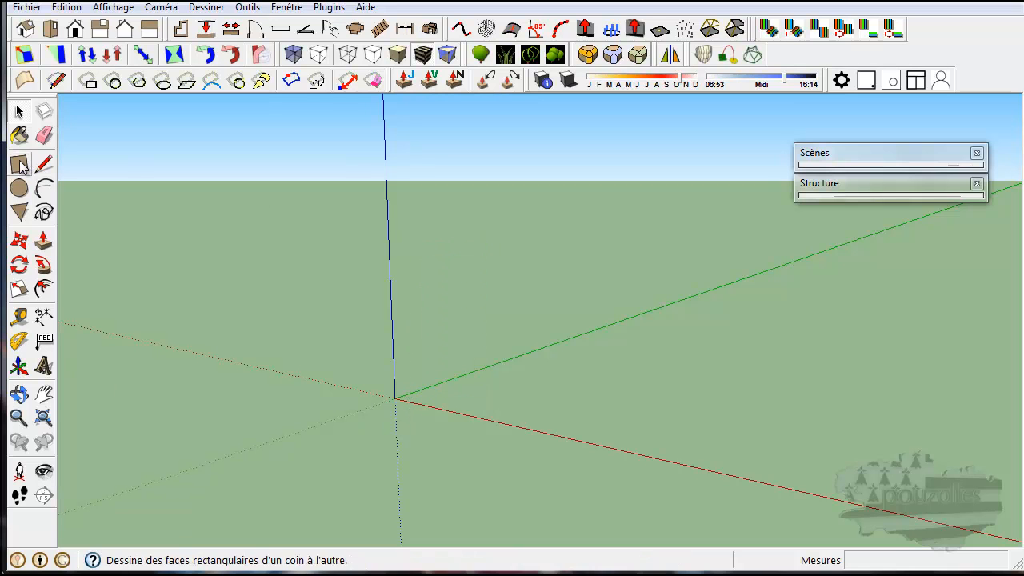
click(454, 412)
click(736, 401)
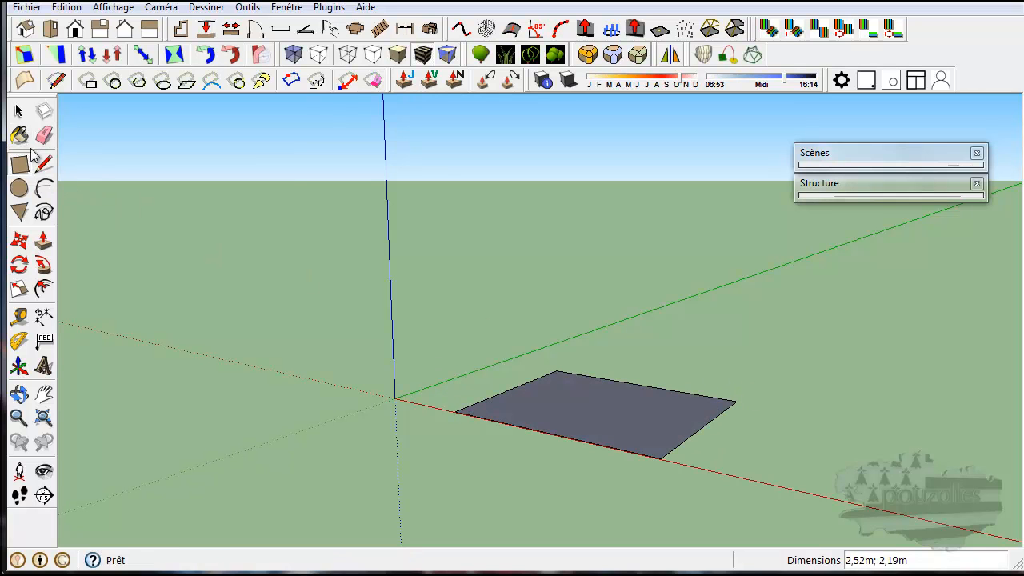
click(43, 241)
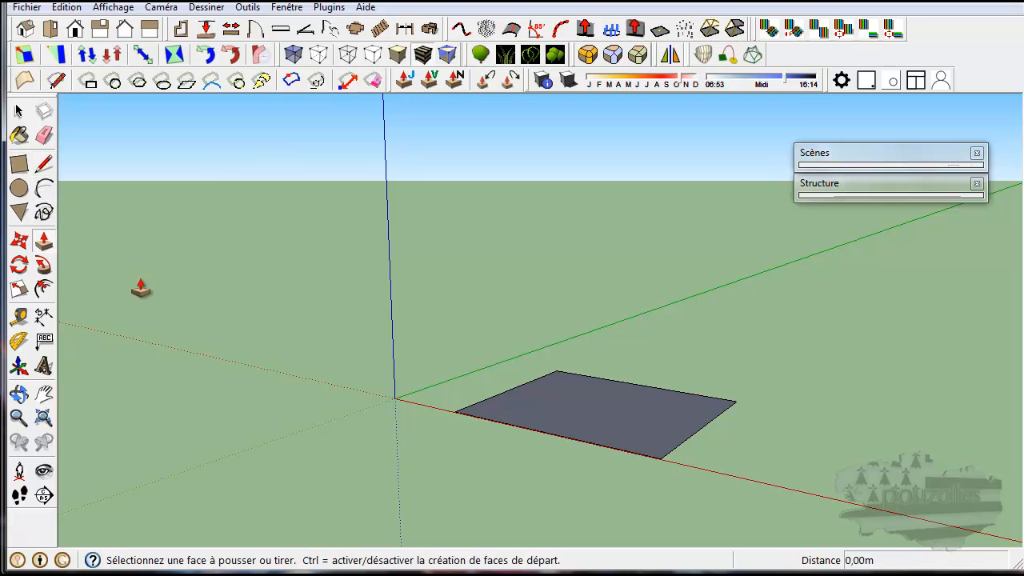
click(572, 409)
click(599, 244)
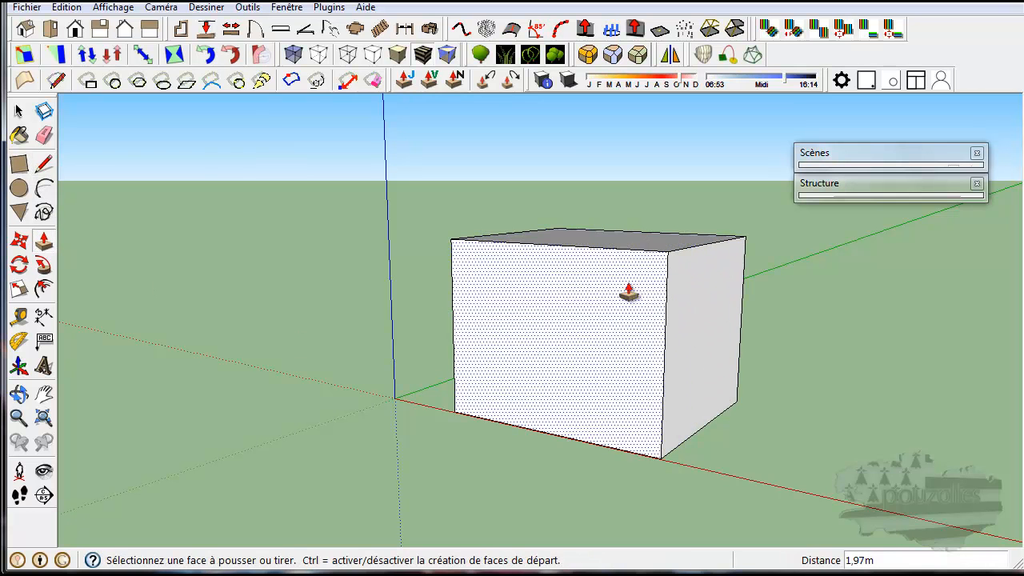
- Draw a circle of about 0.50 m radius on the ground beside the box and extrude it upward into a cylinder
middle_drag(702, 413, 178, 326)
click(19, 188)
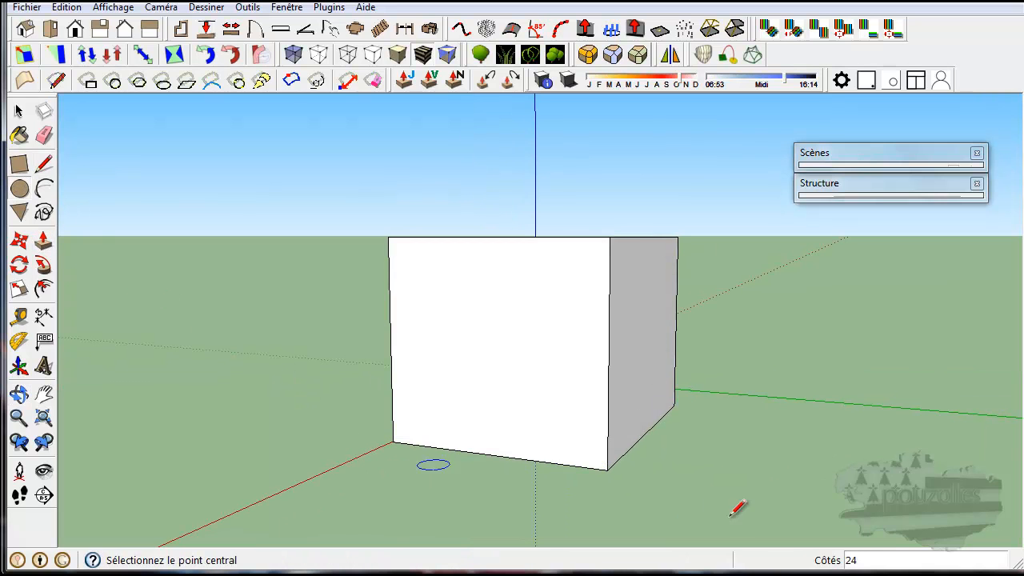
click(773, 461)
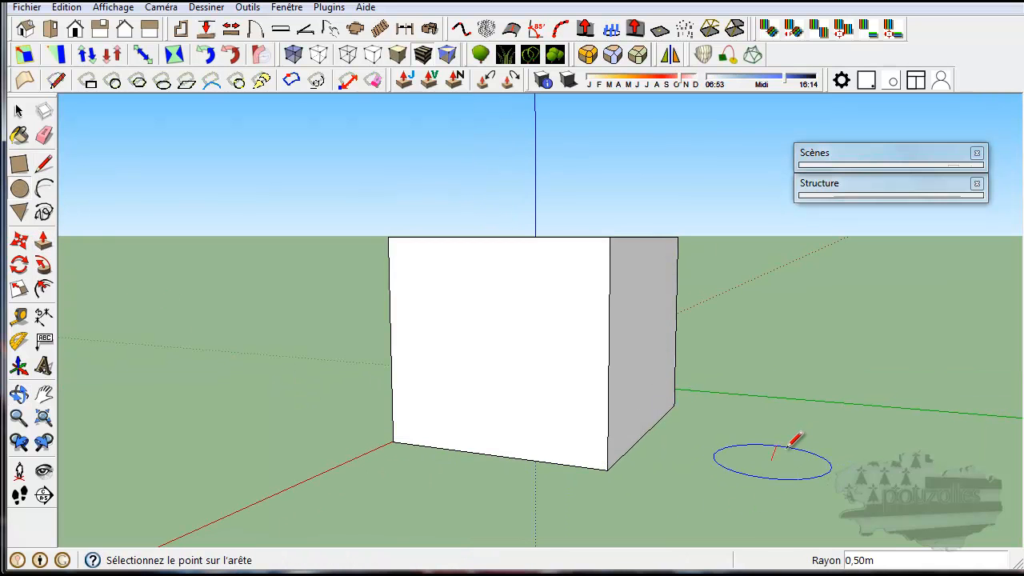
click(791, 444)
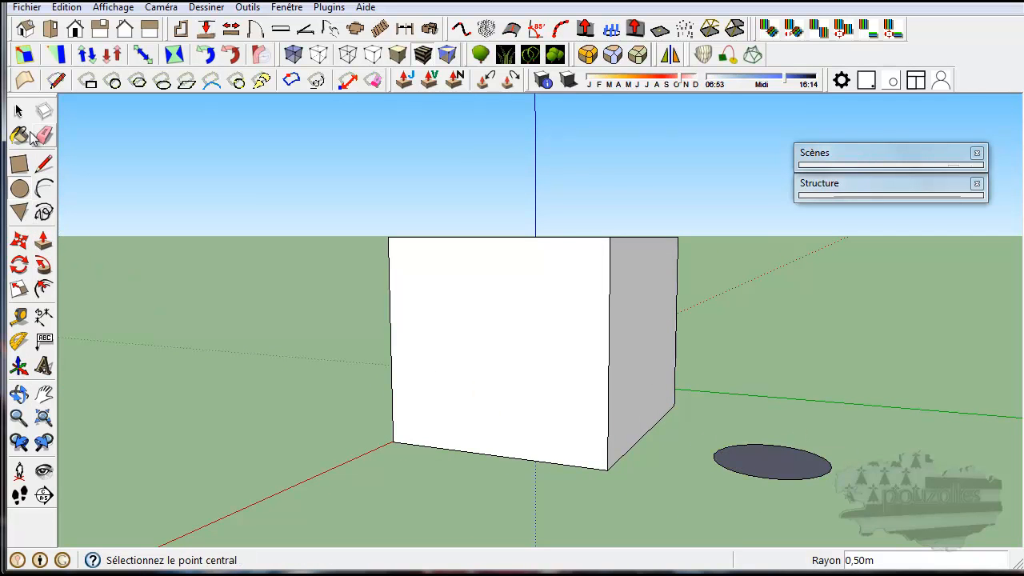
click(43, 240)
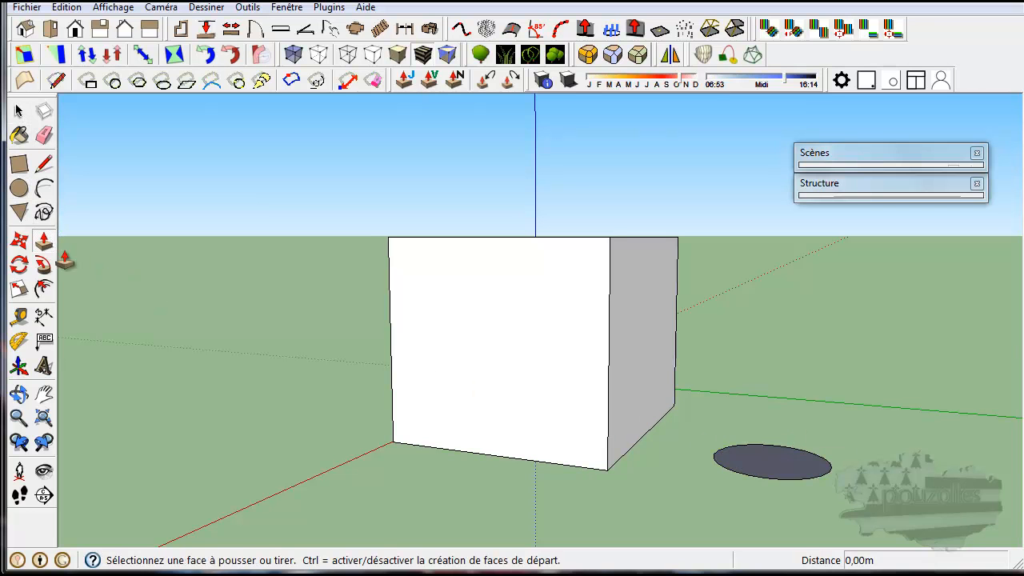
drag(794, 466, 789, 354)
- Draw a hexagon of about 0.29 m radius on the ground near the origin and extrude it about 0.73 m upward
middle_drag(740, 334, 375, 395)
middle_drag(628, 464, 426, 404)
middle_drag(539, 430, 550, 488)
click(20, 212)
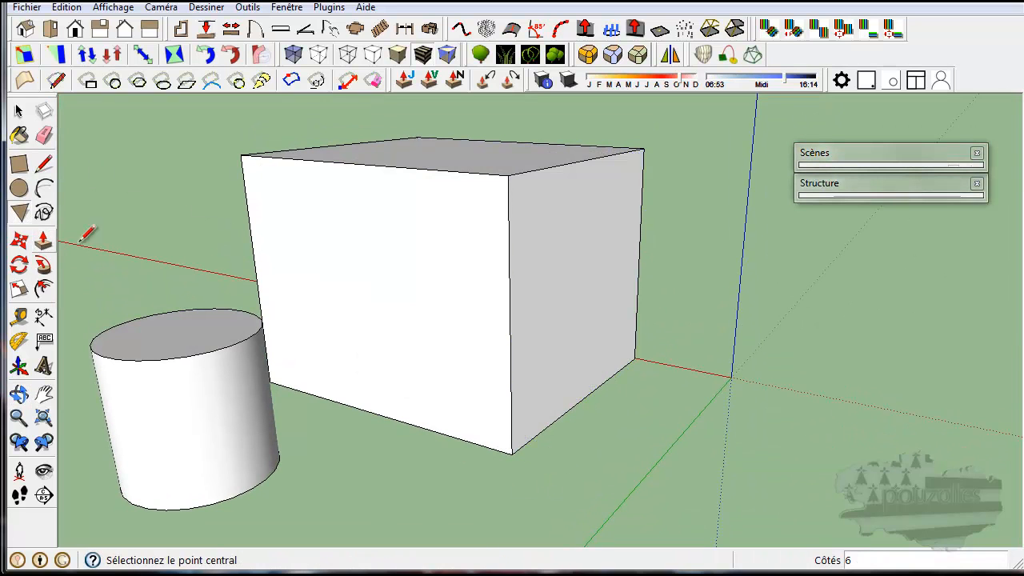
click(704, 420)
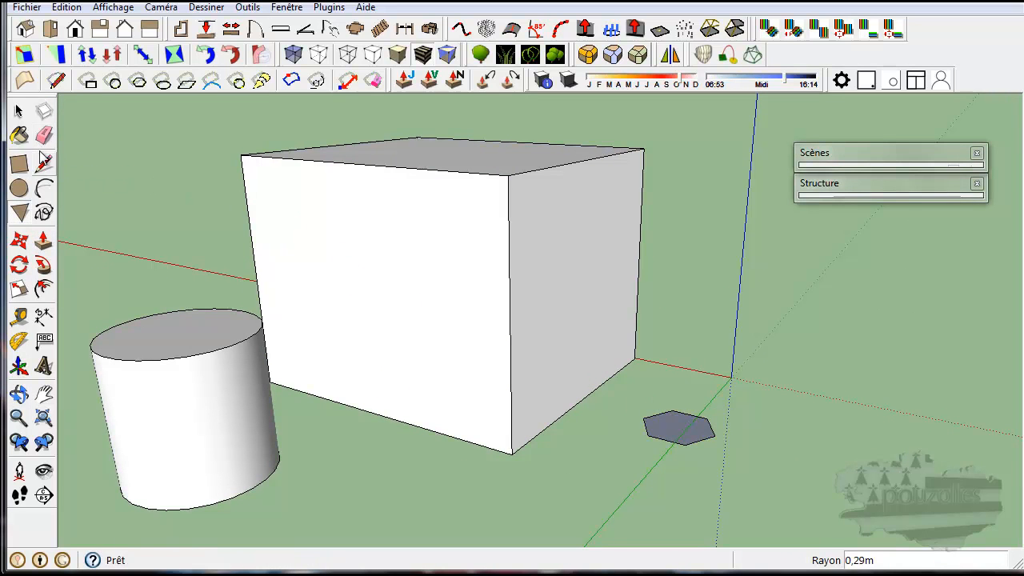
click(43, 241)
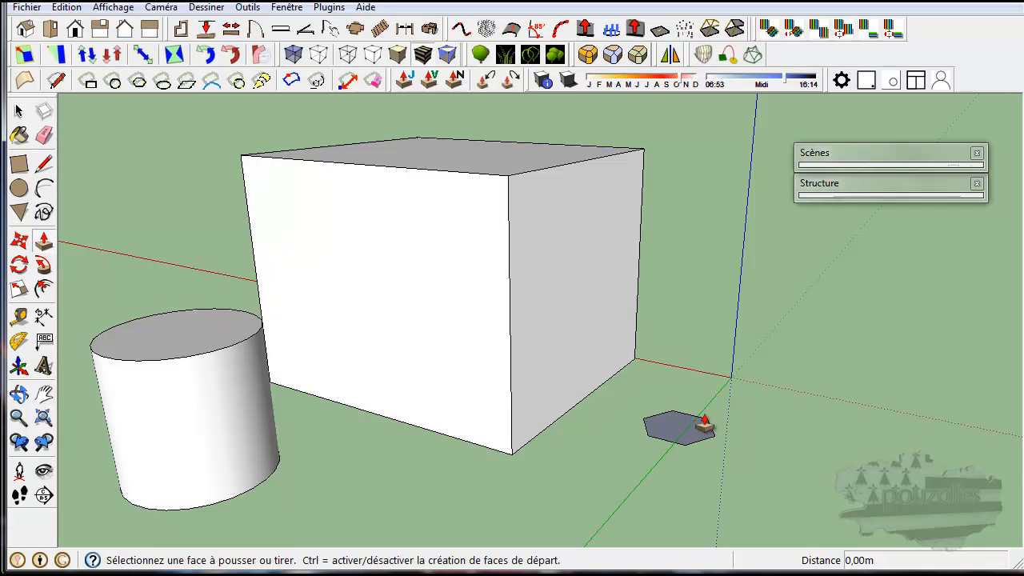
click(687, 428)
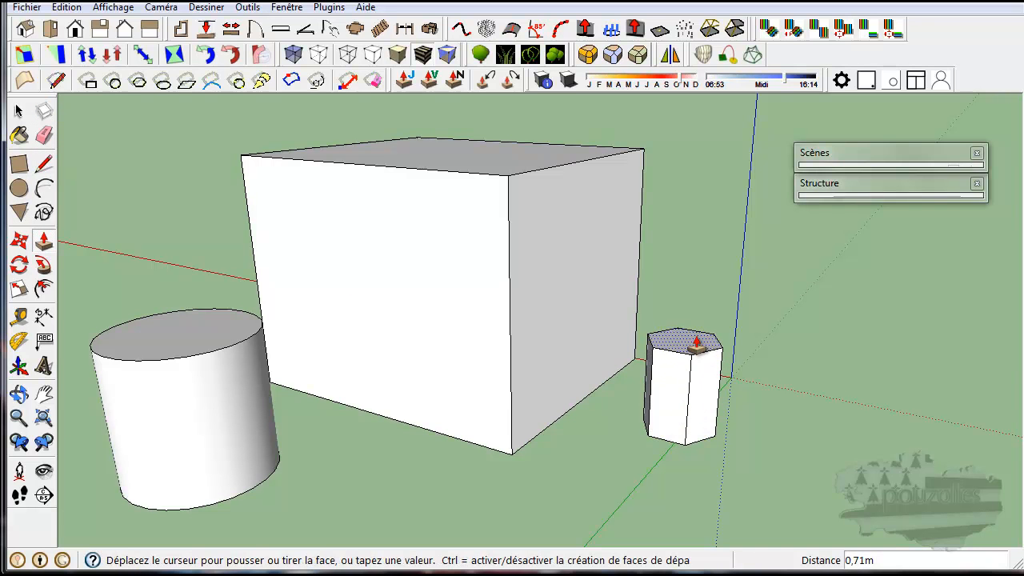
click(696, 342)
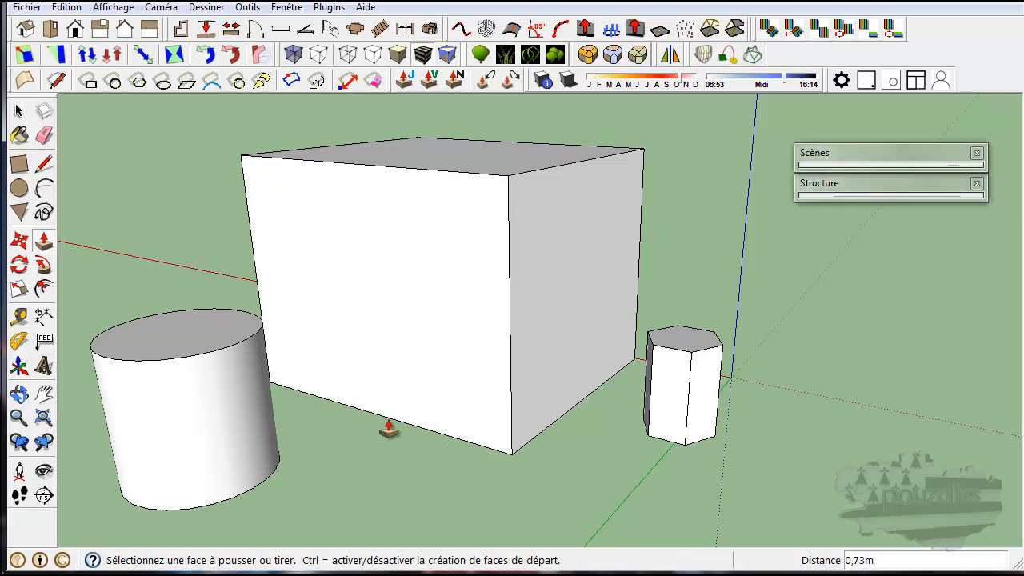
click(19, 111)
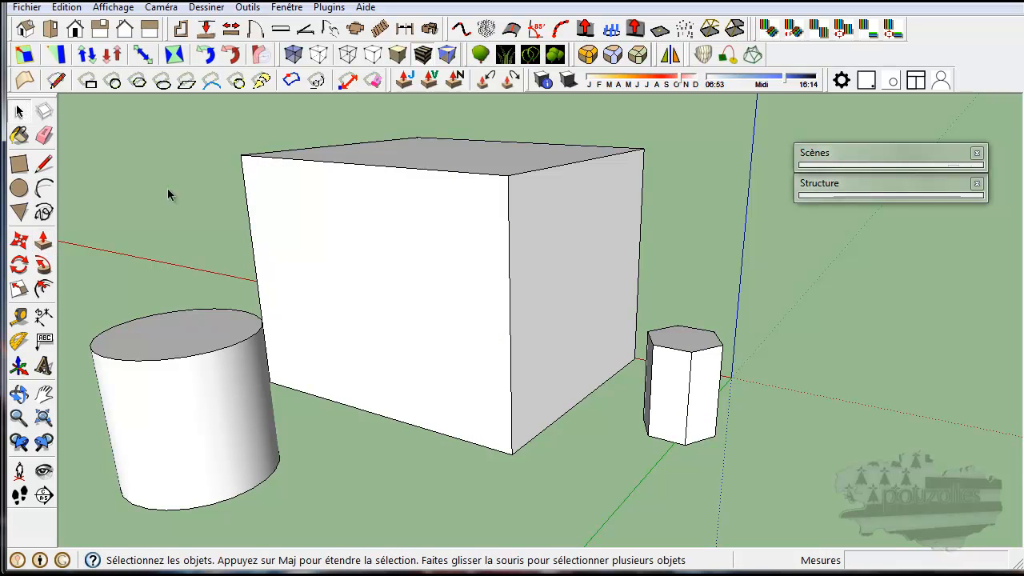
middle_drag(595, 359, 327, 361)
middle_drag(752, 421, 461, 383)
scroll(449, 415, down, 2)
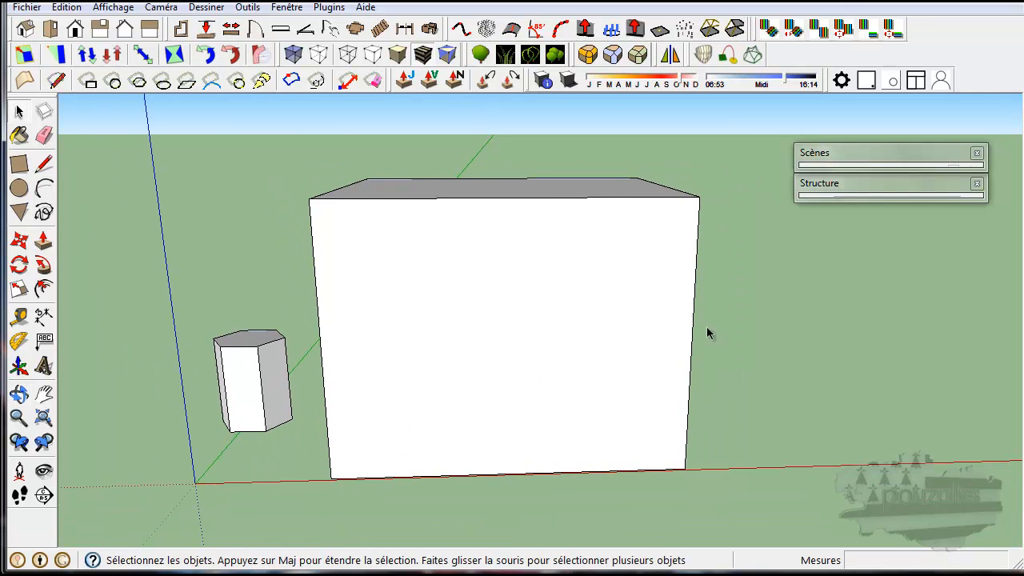
- Save the current front view of the box and hexagonal prism as the first scene, and enlarge the scene list
click(868, 157)
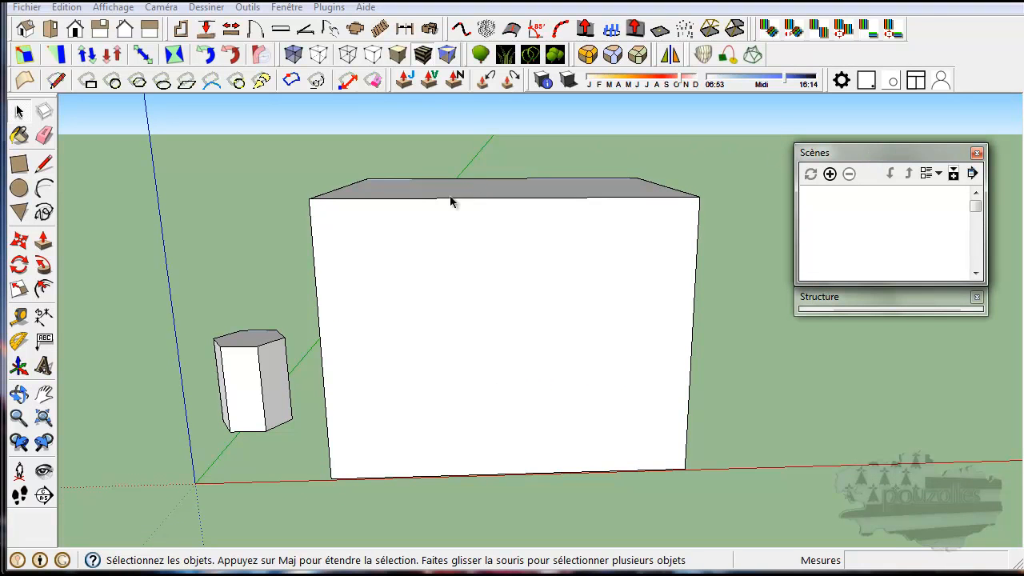
click(829, 173)
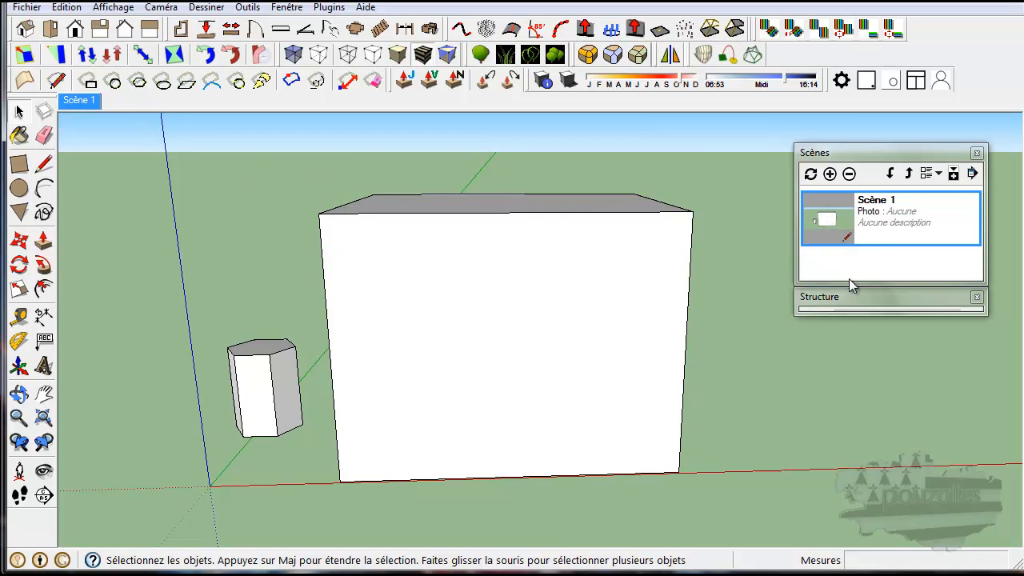
drag(854, 282, 866, 498)
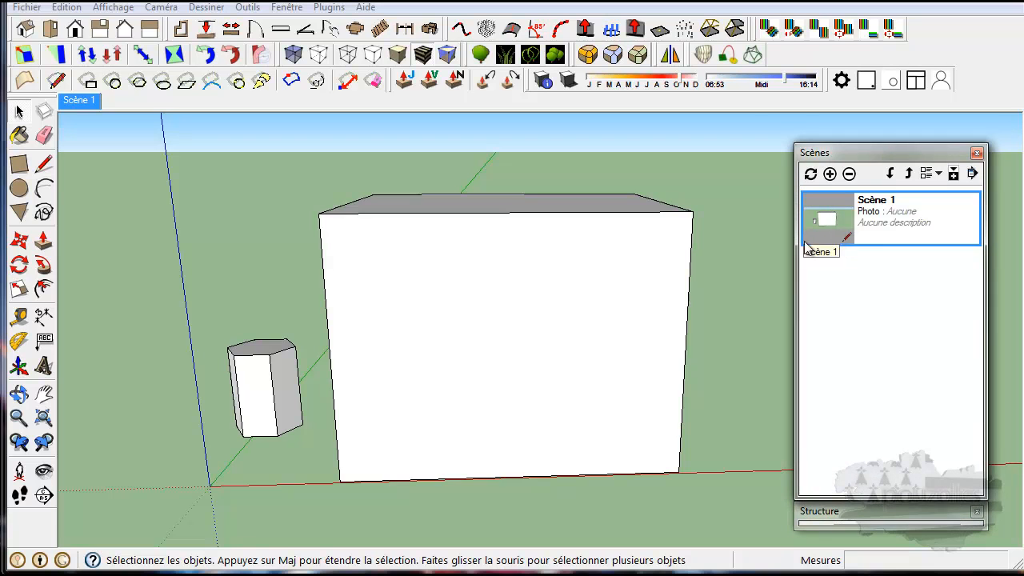
- Add two scenes from orbited views: the box with the cylinder behind its corner, and the cylinder in front of the box
middle_drag(742, 339, 456, 342)
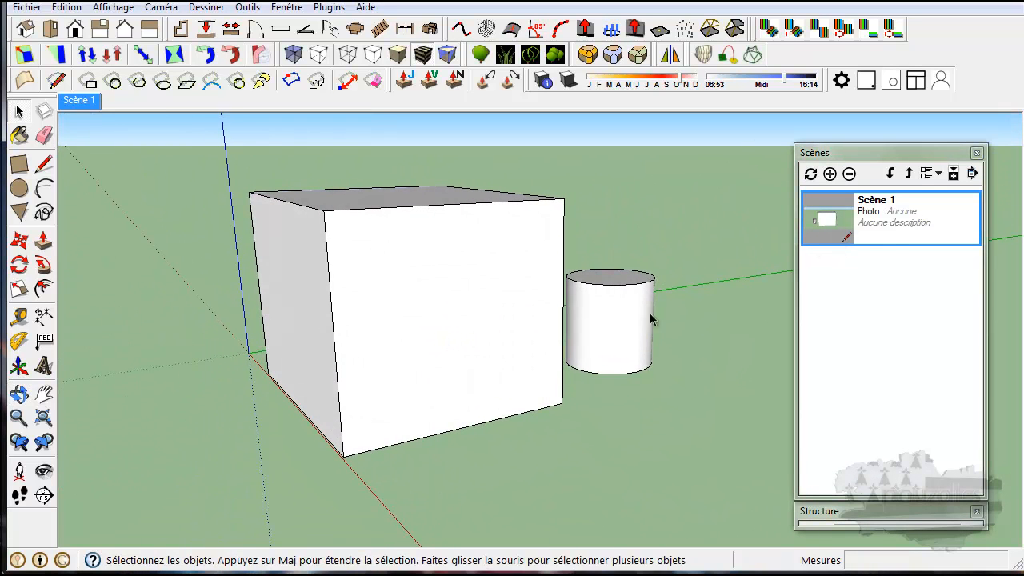
click(829, 174)
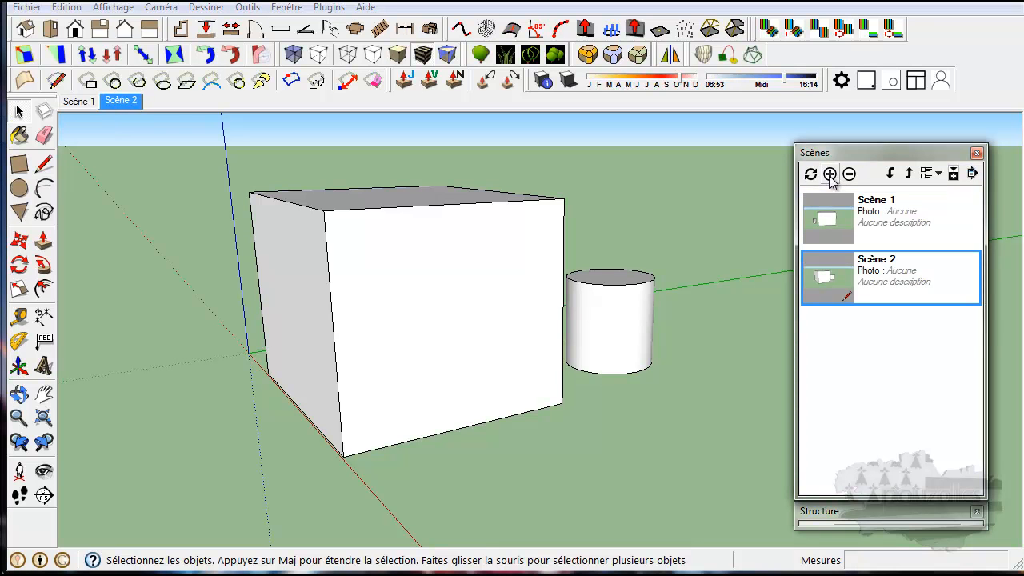
middle_drag(692, 393, 253, 386)
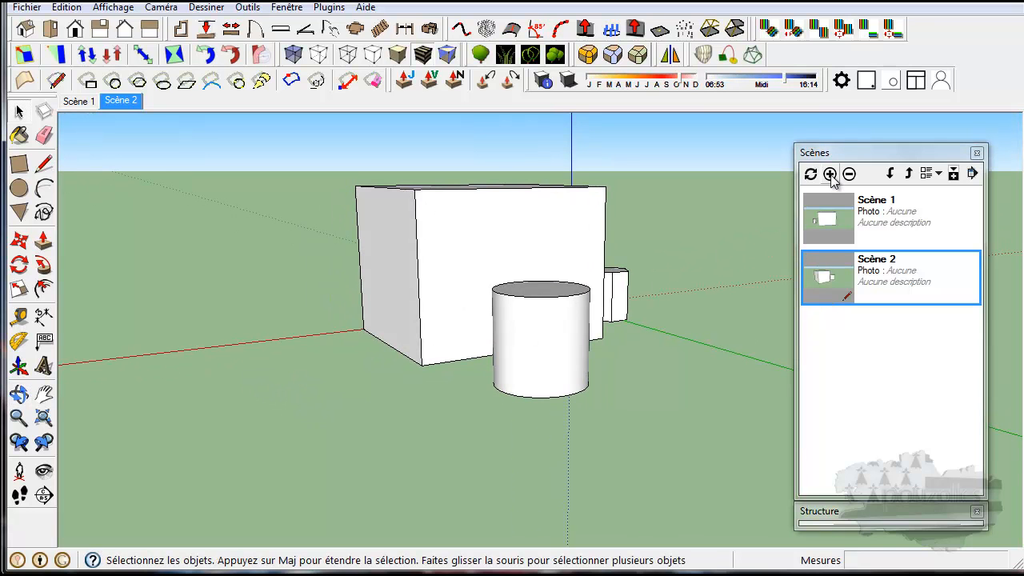
click(830, 175)
- Add a fourth scene from an orbited view showing the cylinder beside the box and the hexagonal prism in front
middle_drag(686, 397, 401, 419)
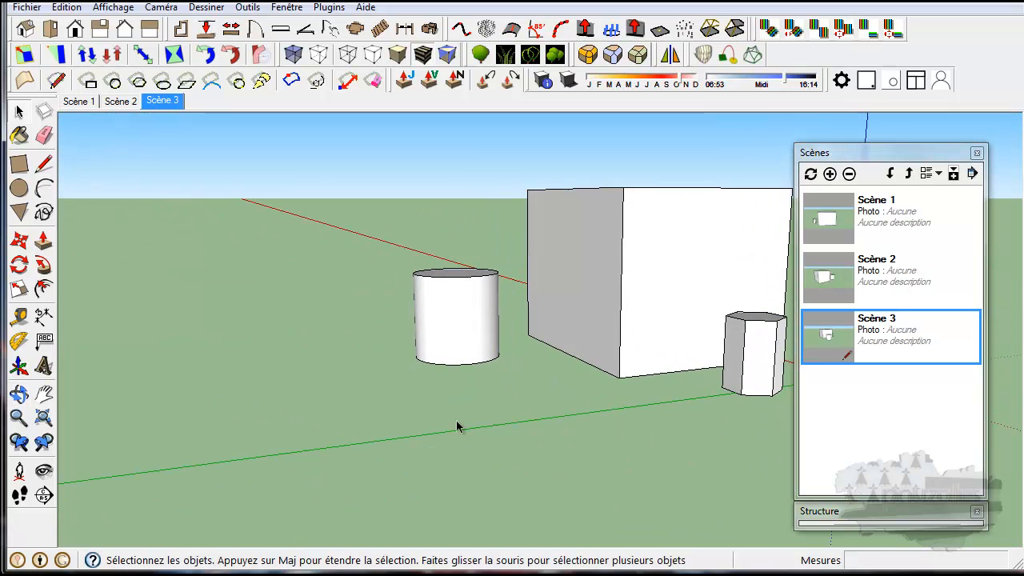
middle_drag(562, 427, 389, 423)
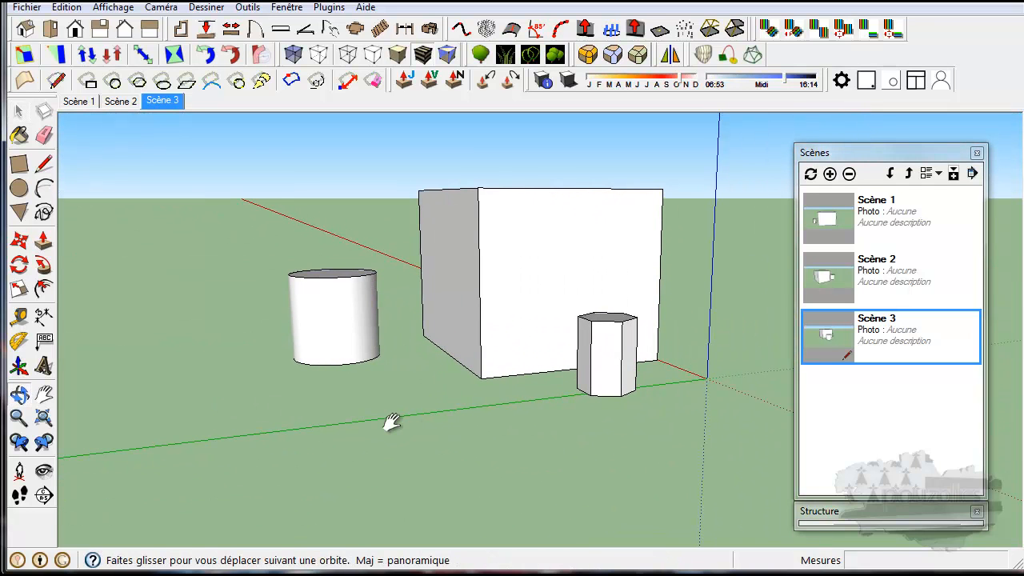
click(830, 174)
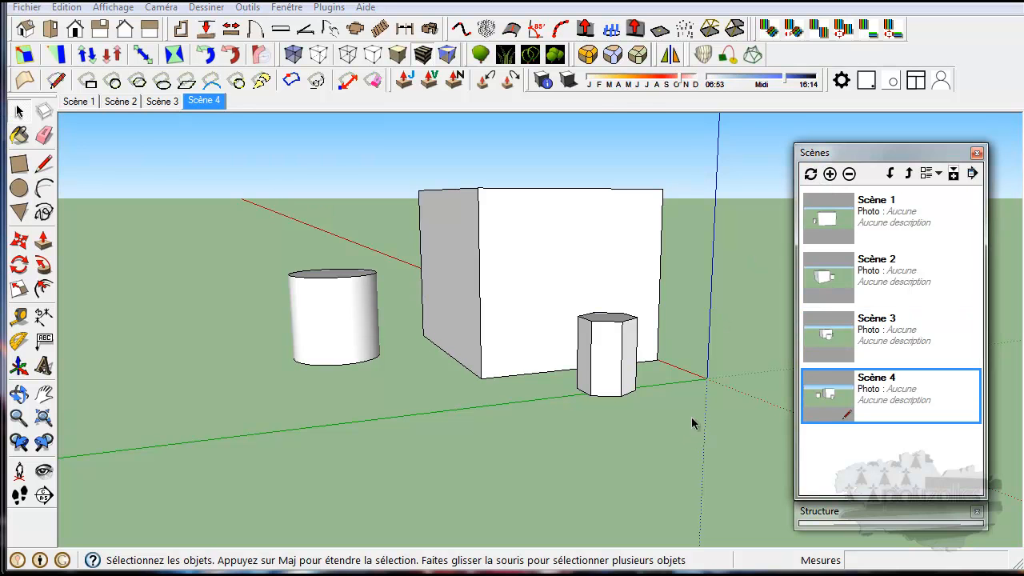
- Add a fifth scene from a close view of the hexagonal prism in front of the box
click(668, 354)
scroll(668, 354, up, 5)
shift+middle_drag(668, 354, 665, 424)
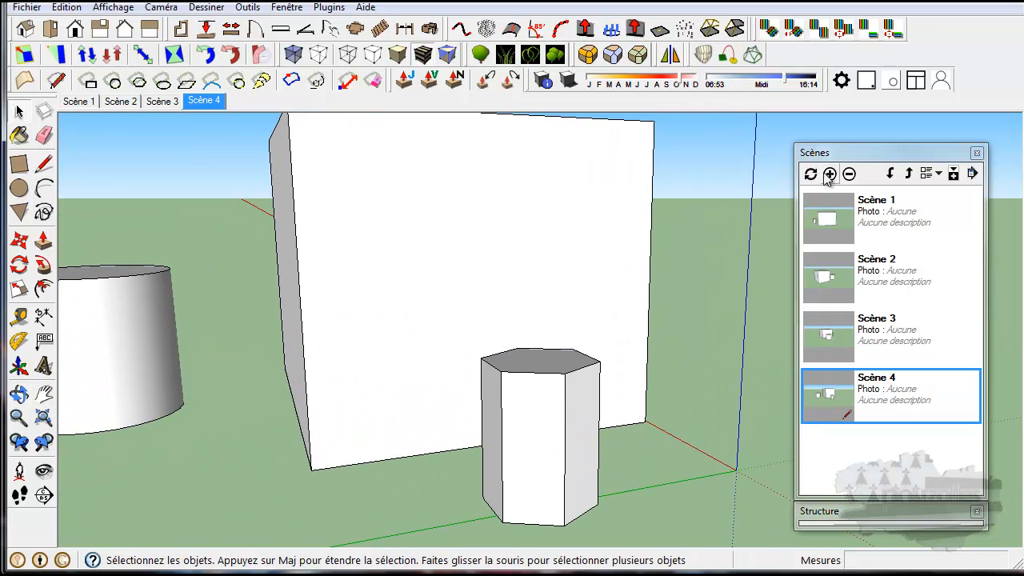
click(829, 173)
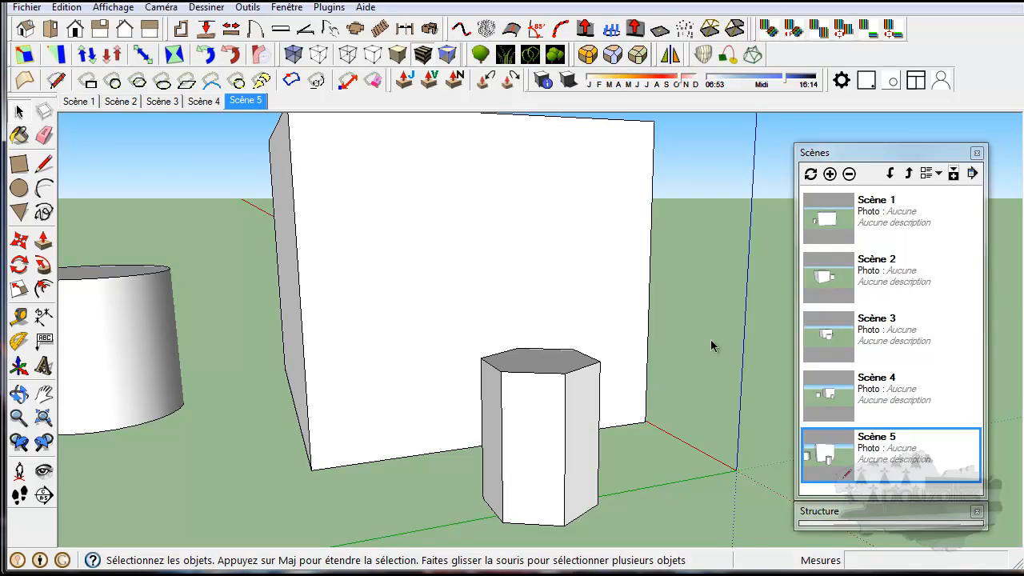
- Orbit away from the saved view and activate Scène 1 through Scène 5 in order to examine the transitions
scroll(712, 345, down, 4)
middle_drag(712, 345, 629, 388)
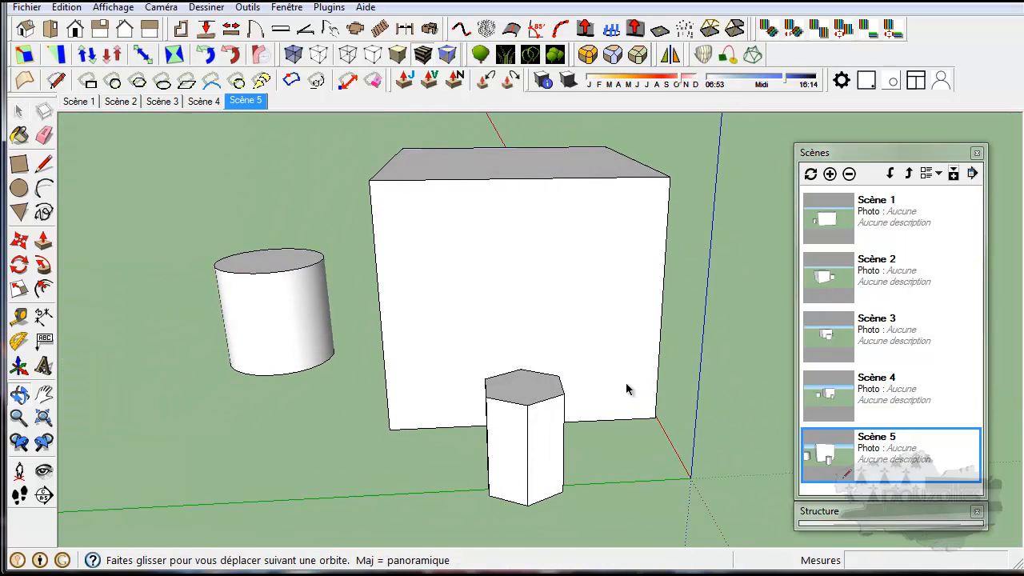
click(81, 102)
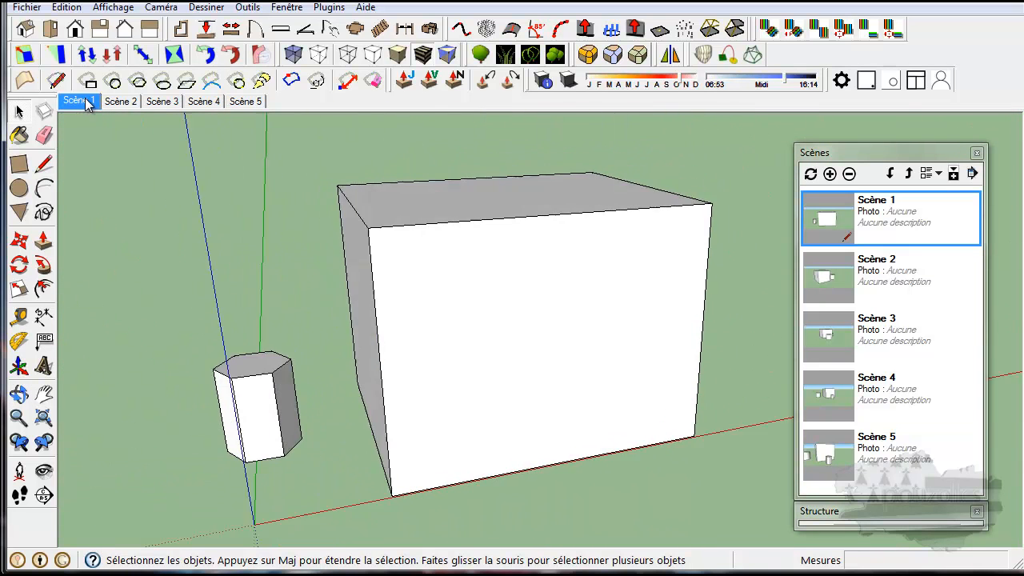
click(122, 103)
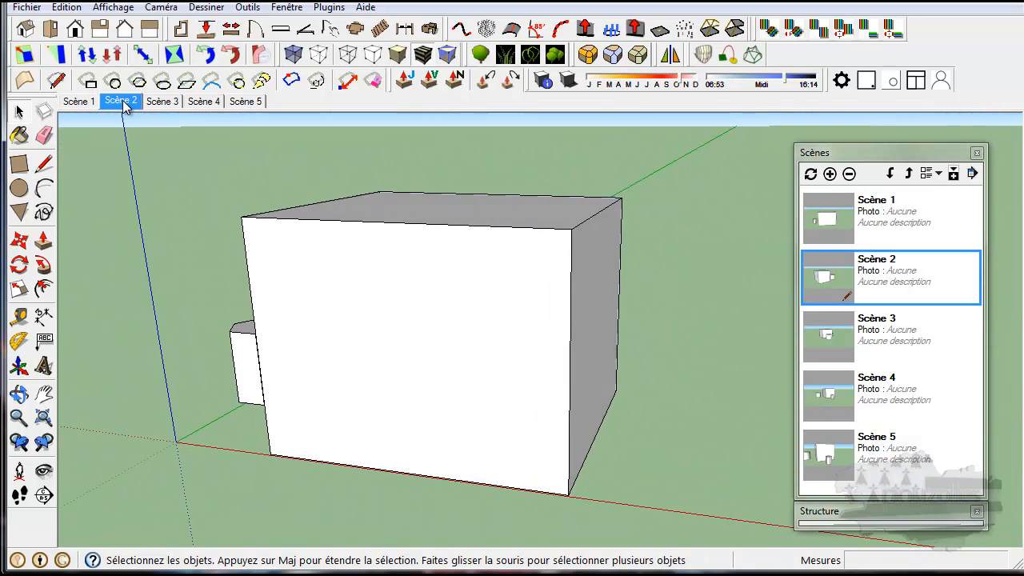
click(162, 102)
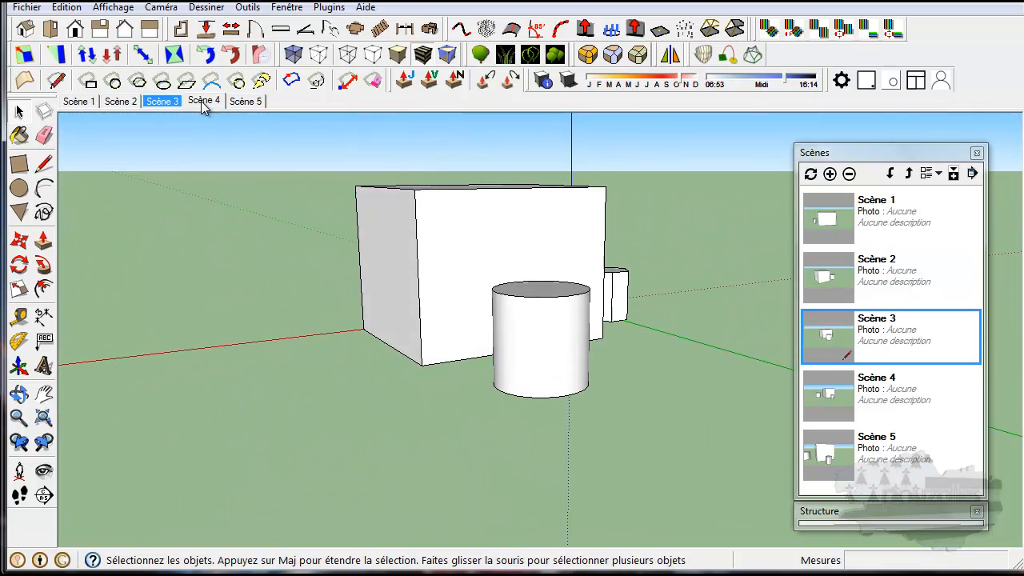
click(203, 102)
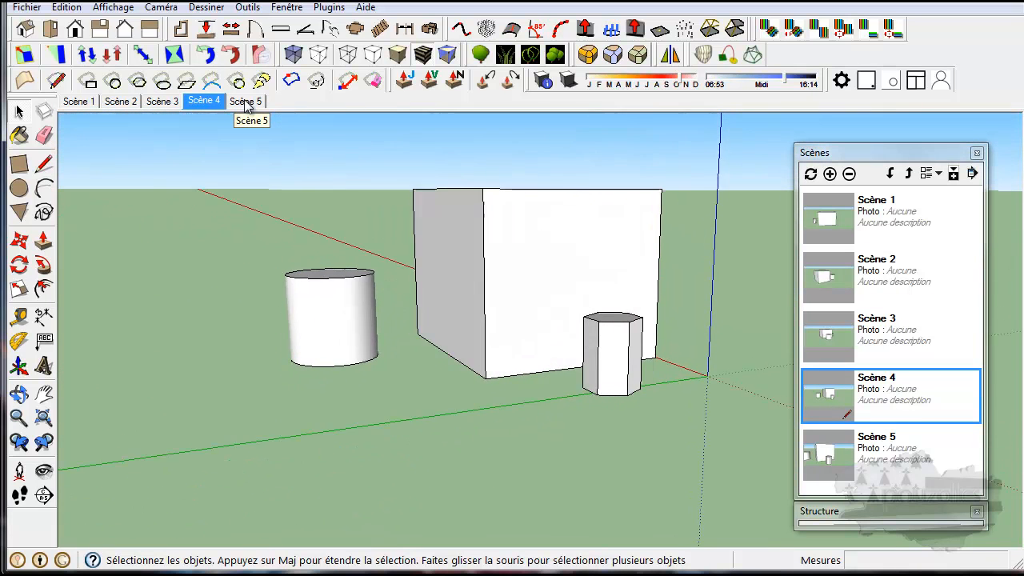
click(246, 101)
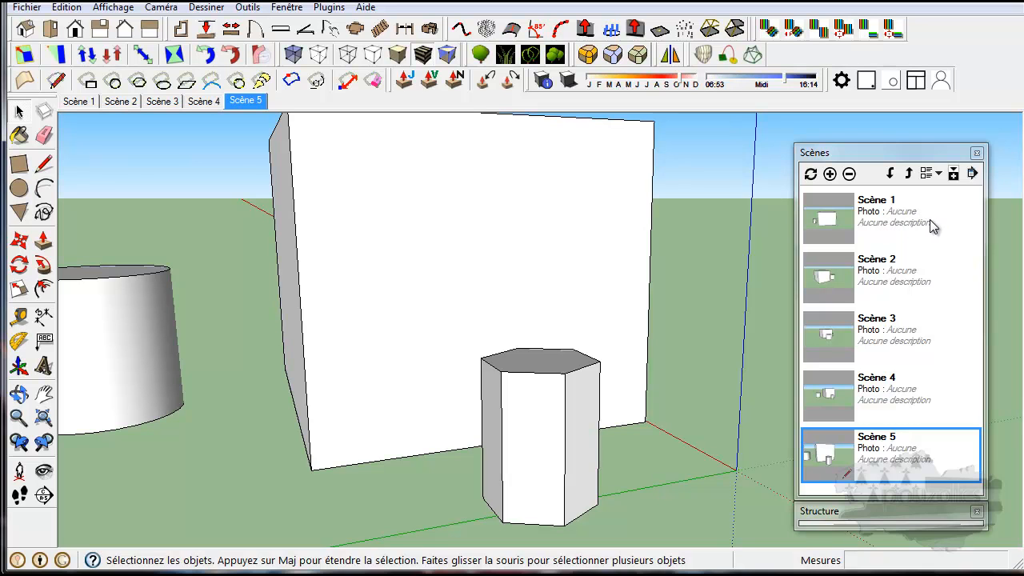
- Show the details of the first scene and apply the name Scène 5 to it
right_click(824, 210)
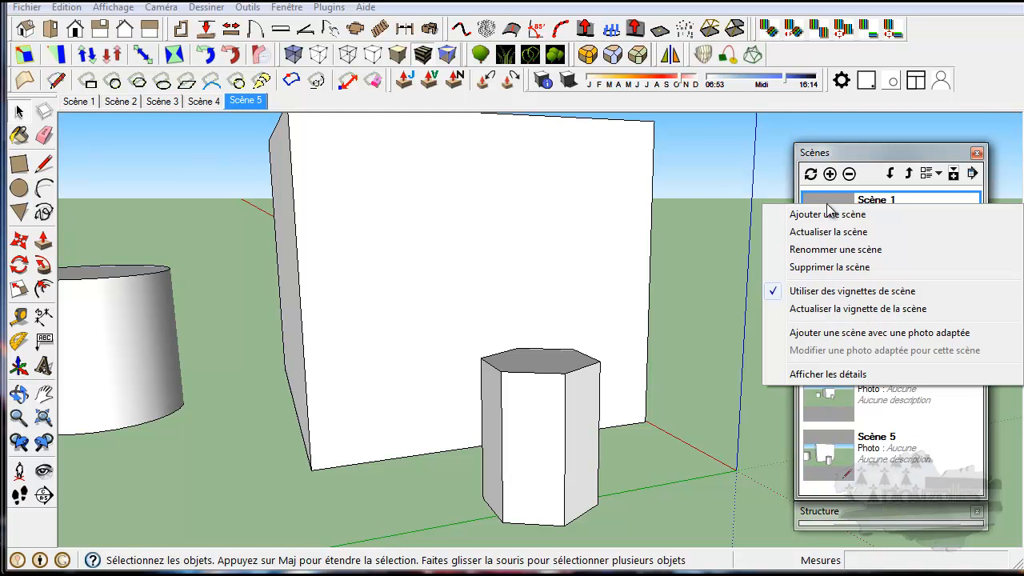
click(840, 374)
drag(882, 155, 872, 35)
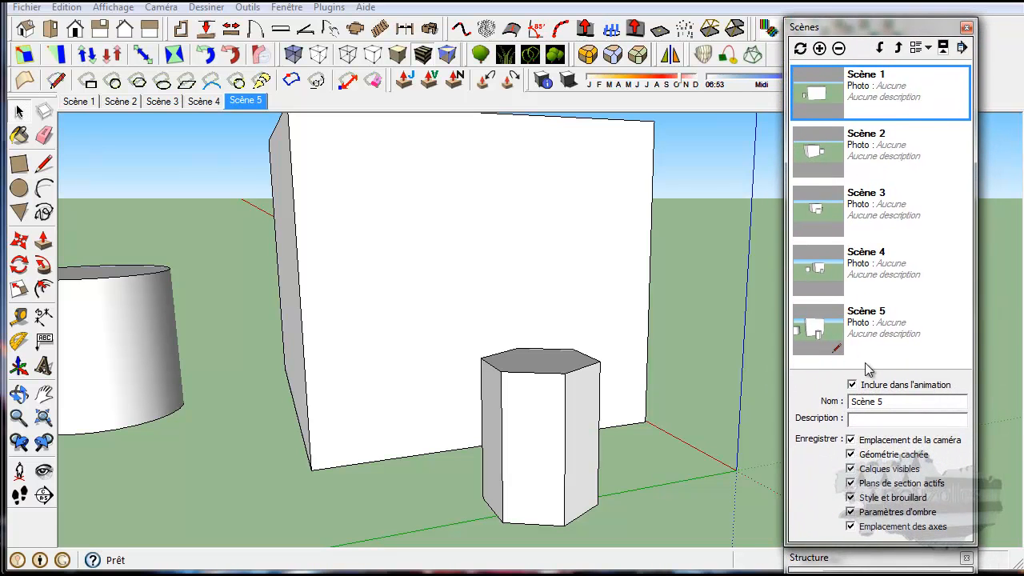
drag(892, 403, 844, 402)
click(871, 422)
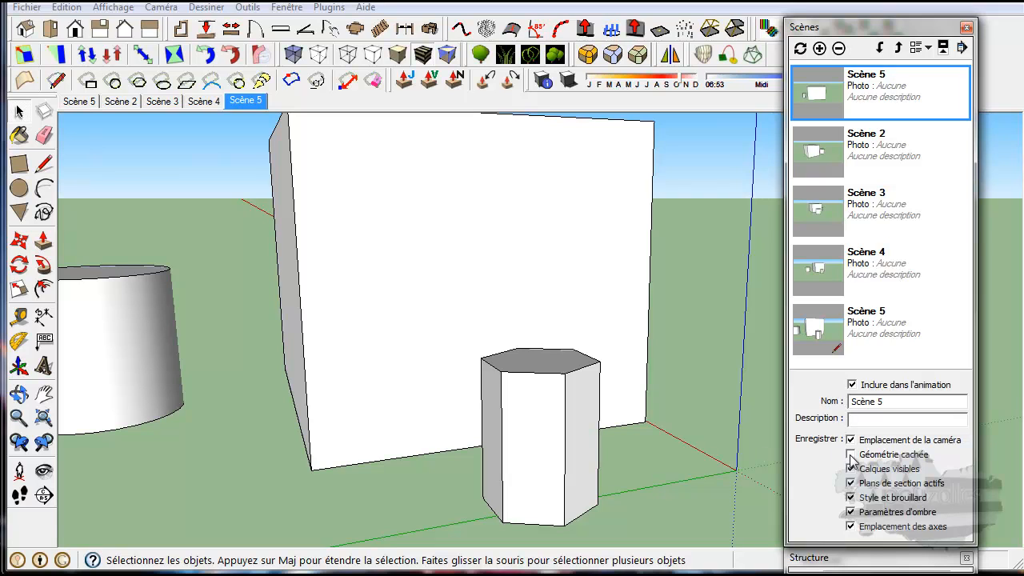
- Restrict the first scene's saved properties to camera location and shadow settings
click(851, 483)
click(851, 513)
- Turn on shadows and activate Scène 2 and the last scene to examine how each scene handles shadows
click(568, 81)
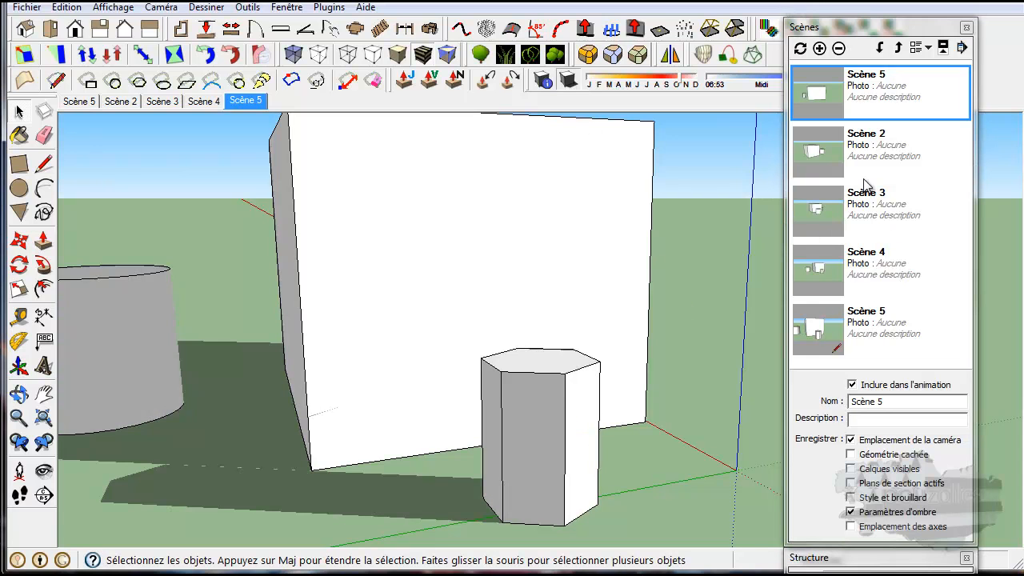
click(822, 153)
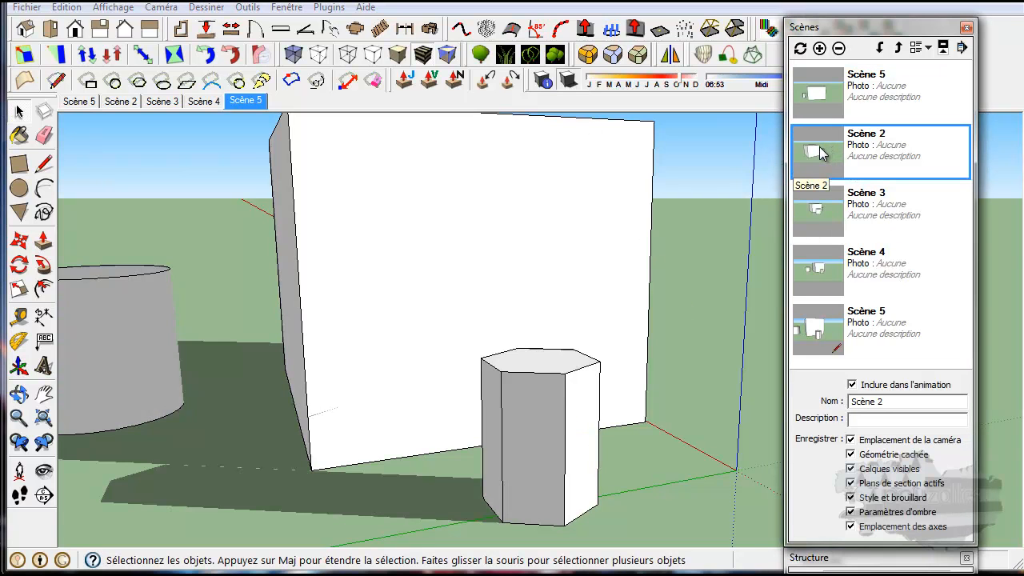
click(112, 102)
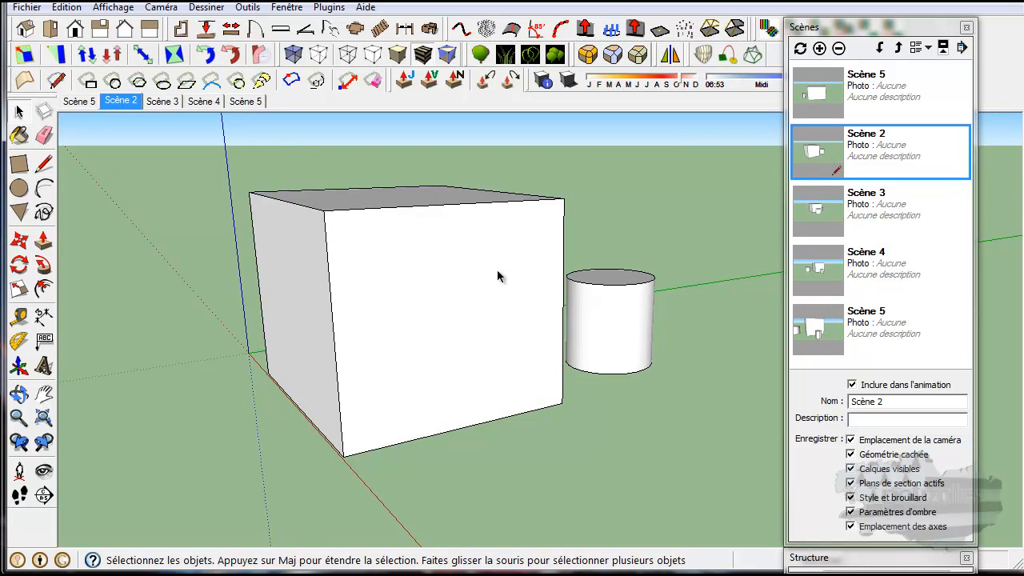
click(248, 102)
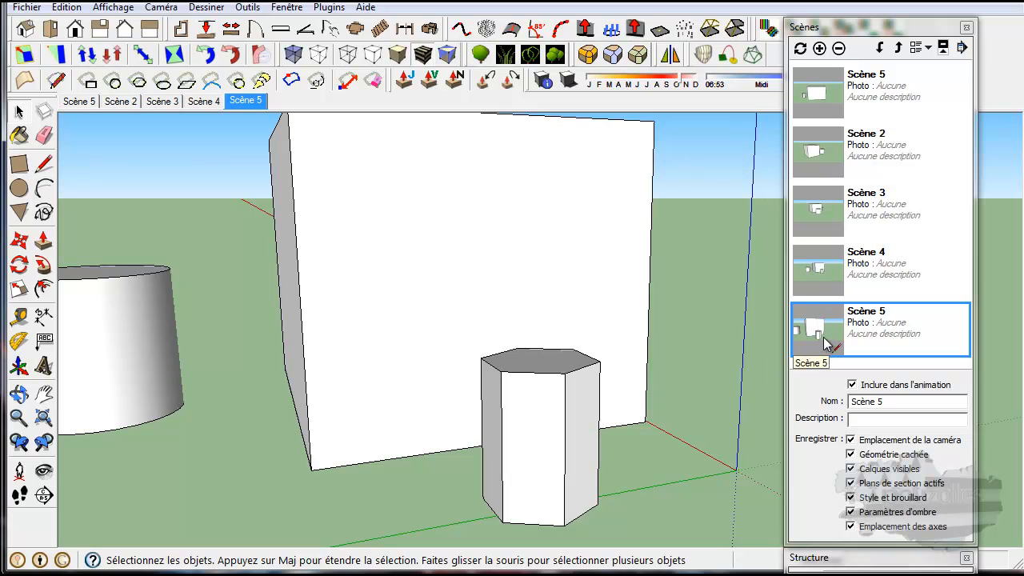
- Select Scène 4, Scène 3, Scène 2 and the first scene in turn to compare their saved properties
click(819, 275)
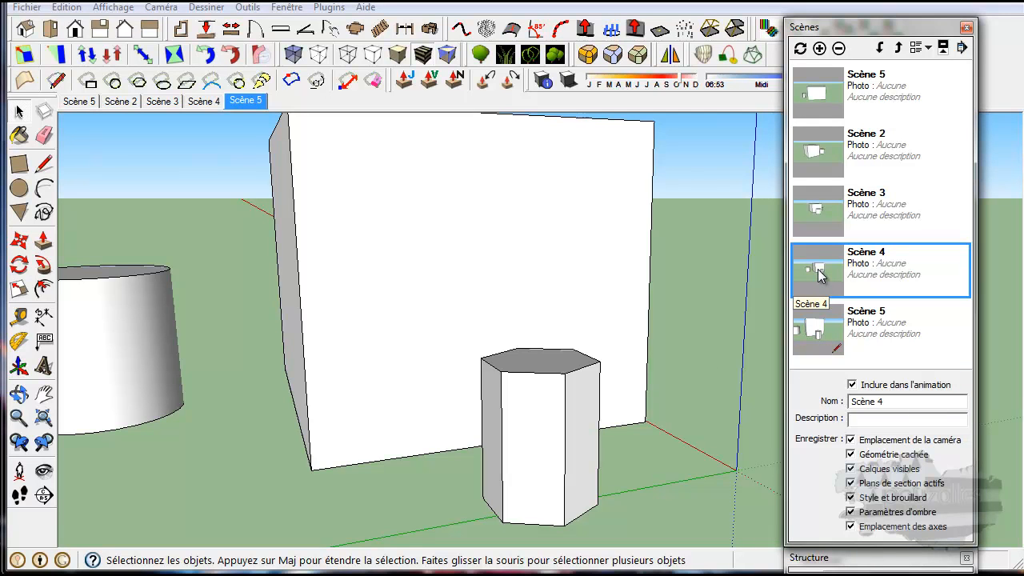
click(825, 228)
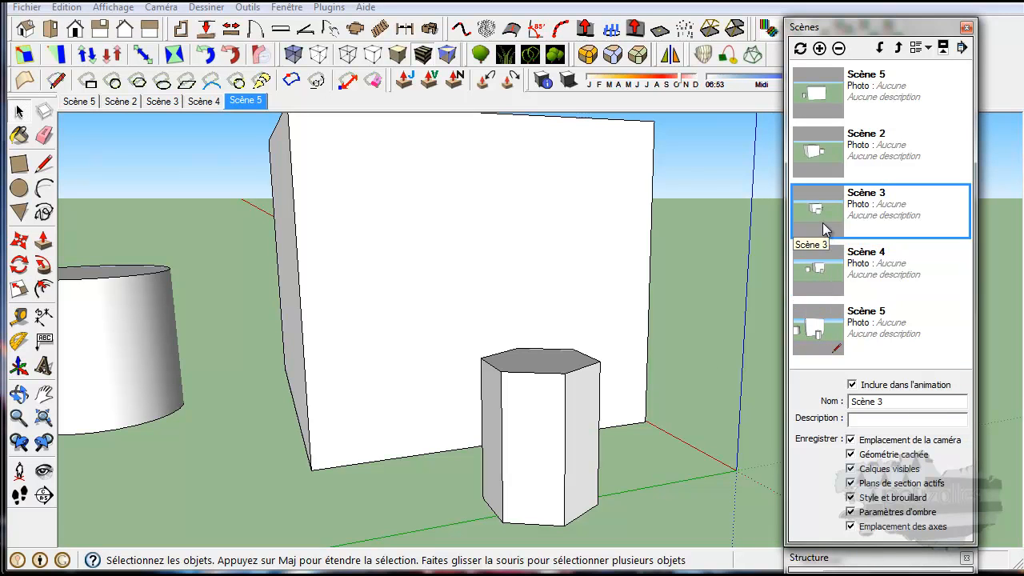
click(828, 166)
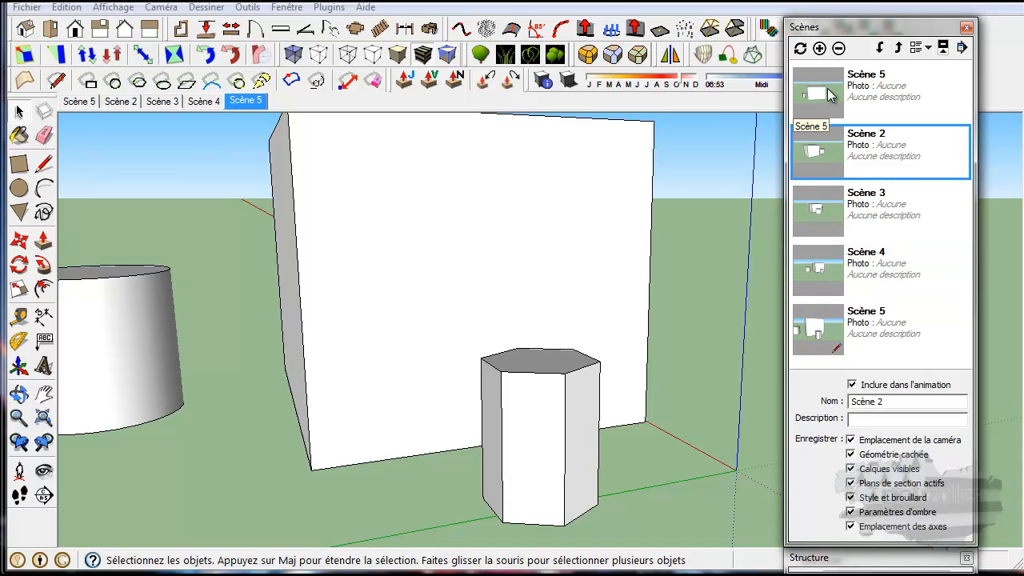
click(828, 96)
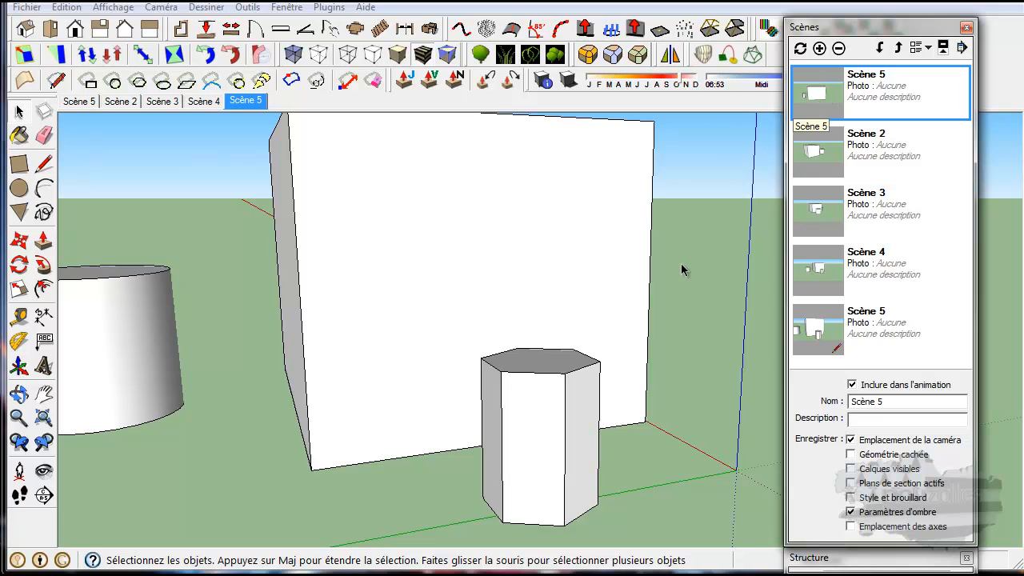
- Turn on shadows in a high orbited view of all three solids and save it as a new scene after the first
middle_drag(695, 347, 556, 534)
scroll(556, 533, down, 3)
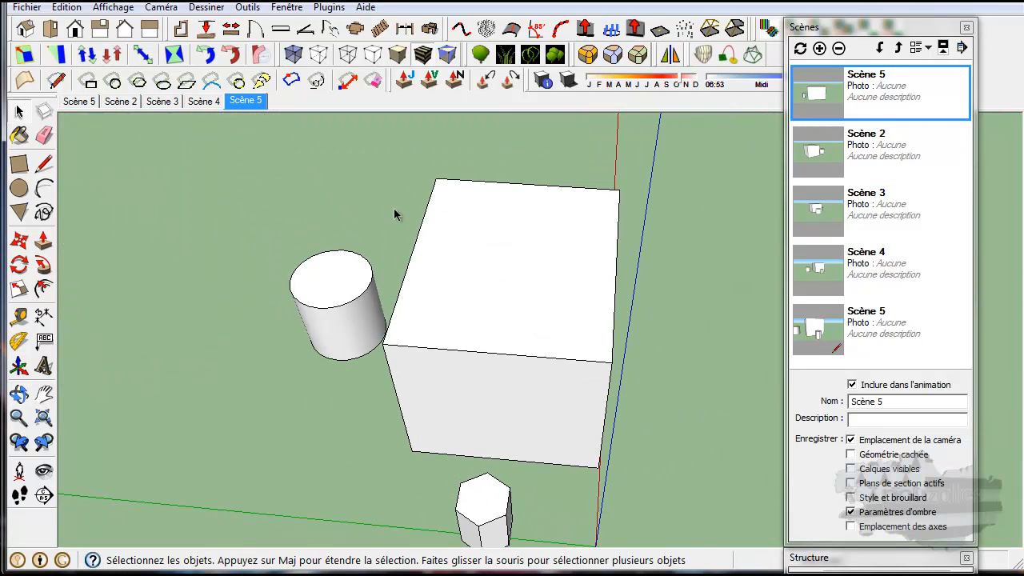
click(567, 81)
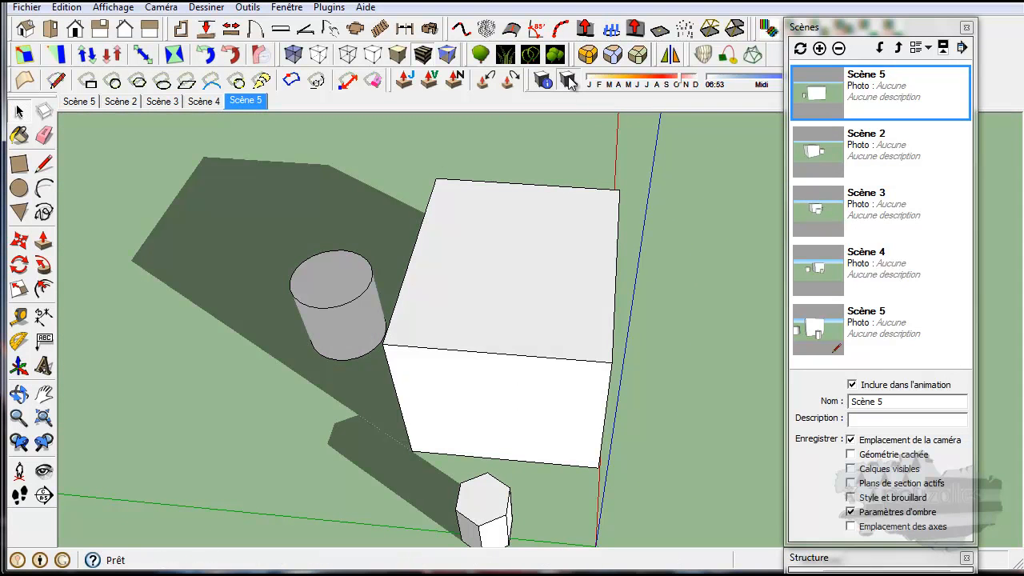
click(820, 48)
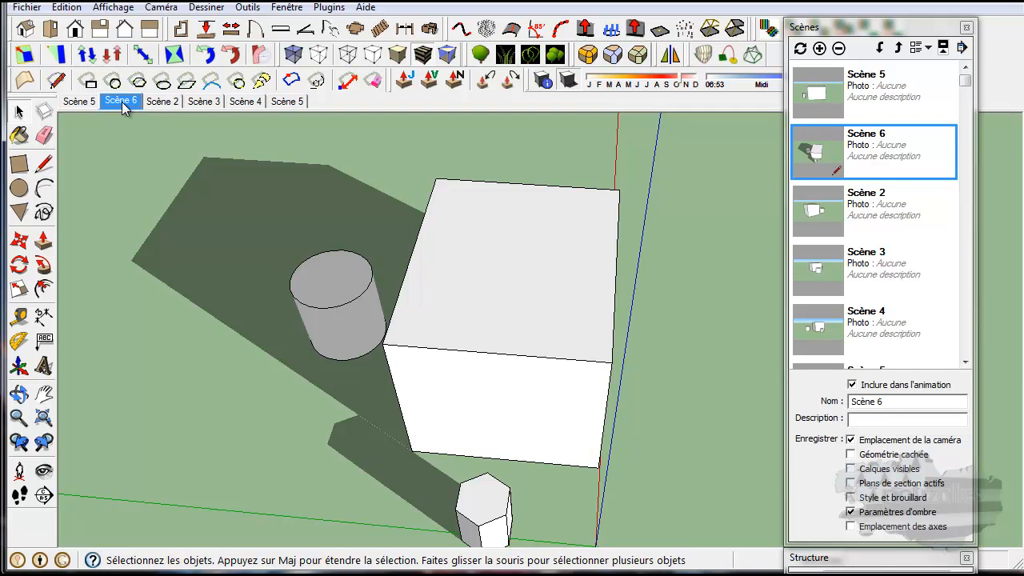
- Activate every scene in turn, from the first Scène 5 through Scène 6 to the last Scène 5, to compare their shadows
click(80, 103)
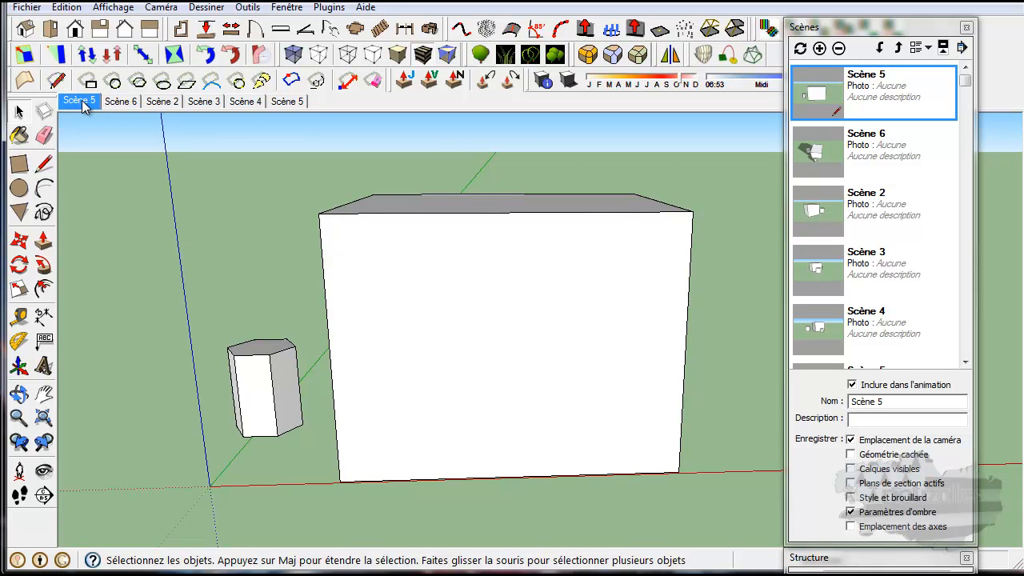
click(119, 102)
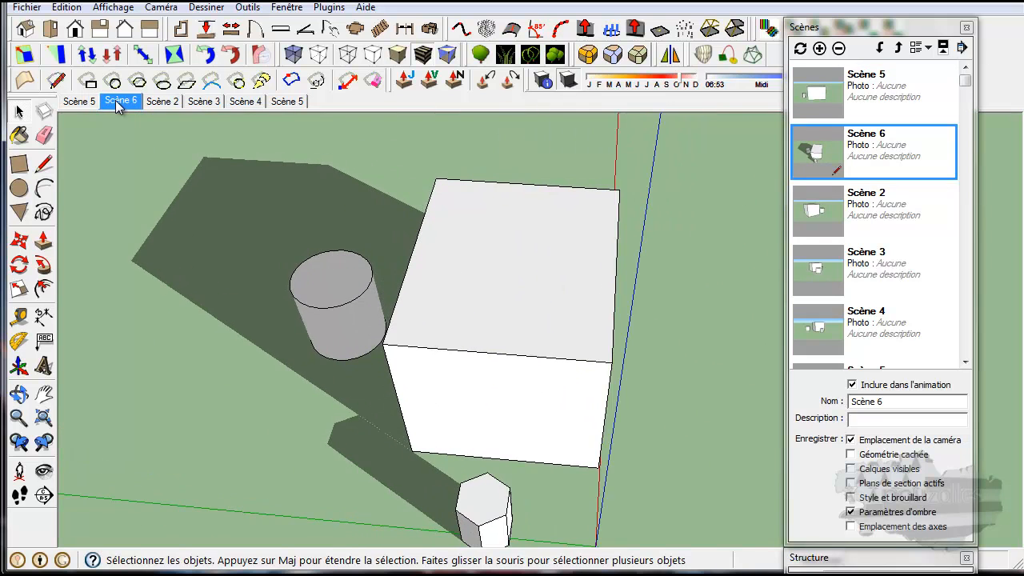
click(170, 104)
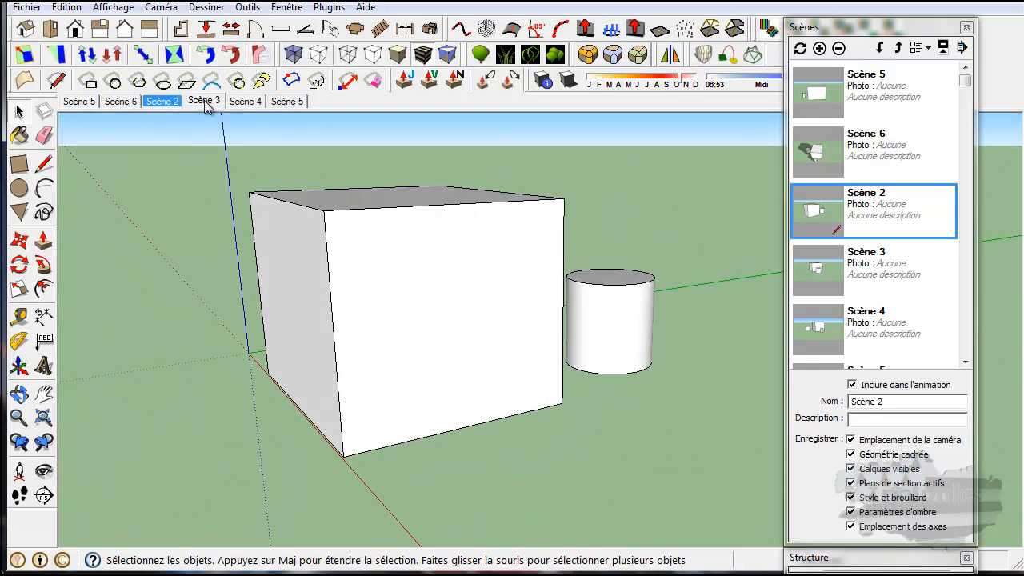
click(205, 103)
click(245, 103)
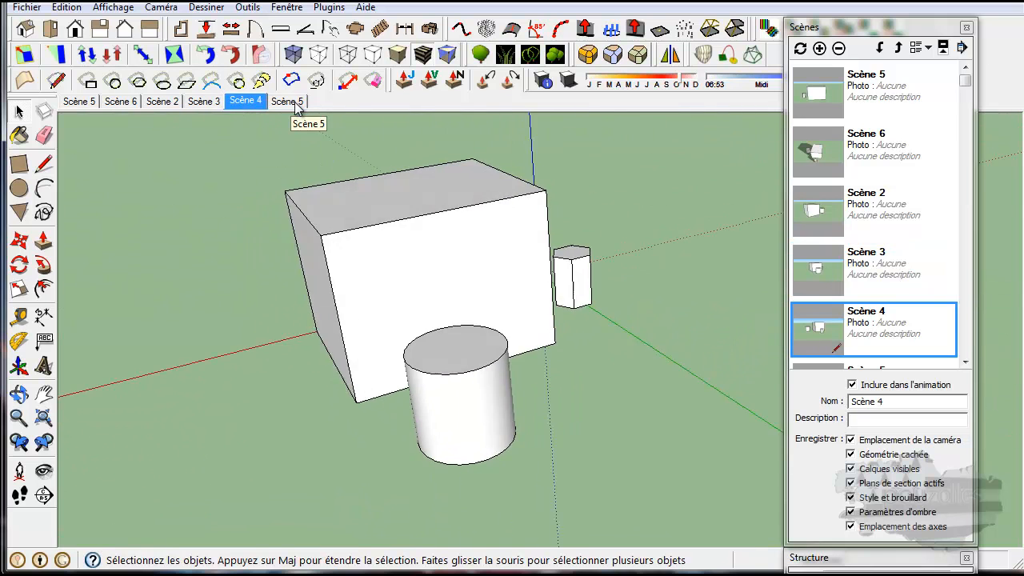
click(293, 104)
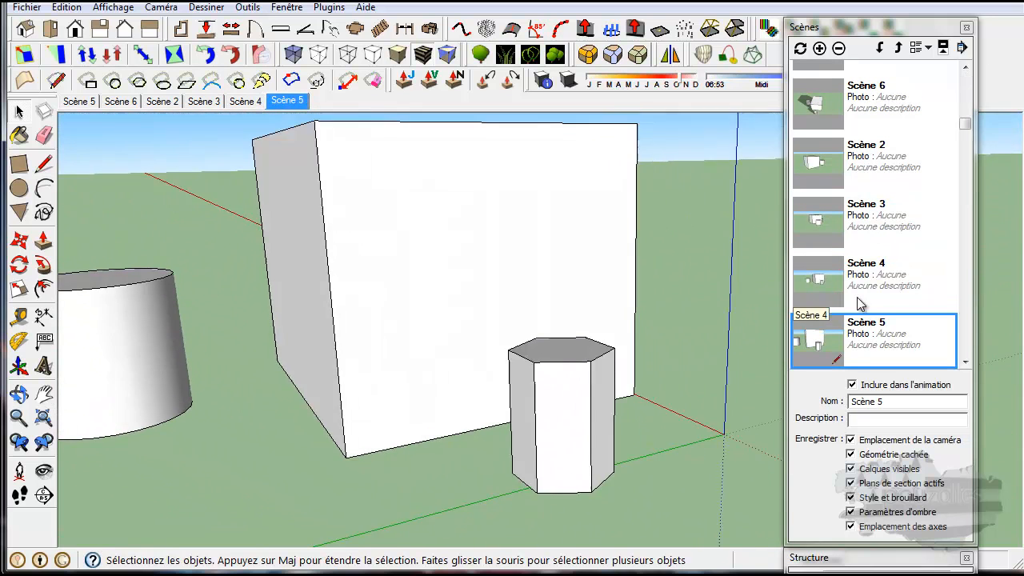
- Delete the last Scène 5 and Scène 4 from the scene list
right_click(828, 344)
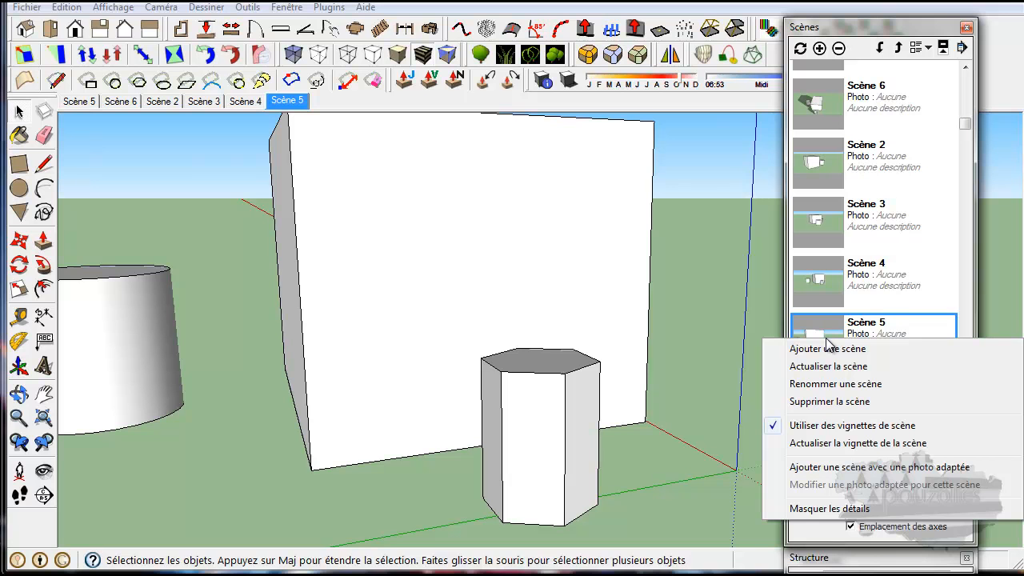
click(824, 401)
click(844, 331)
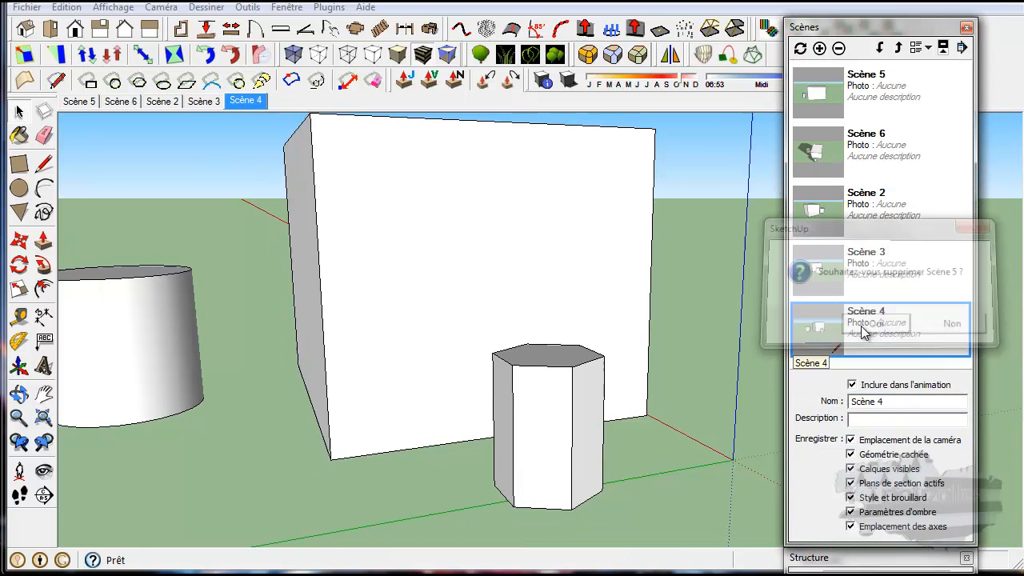
right_click(826, 320)
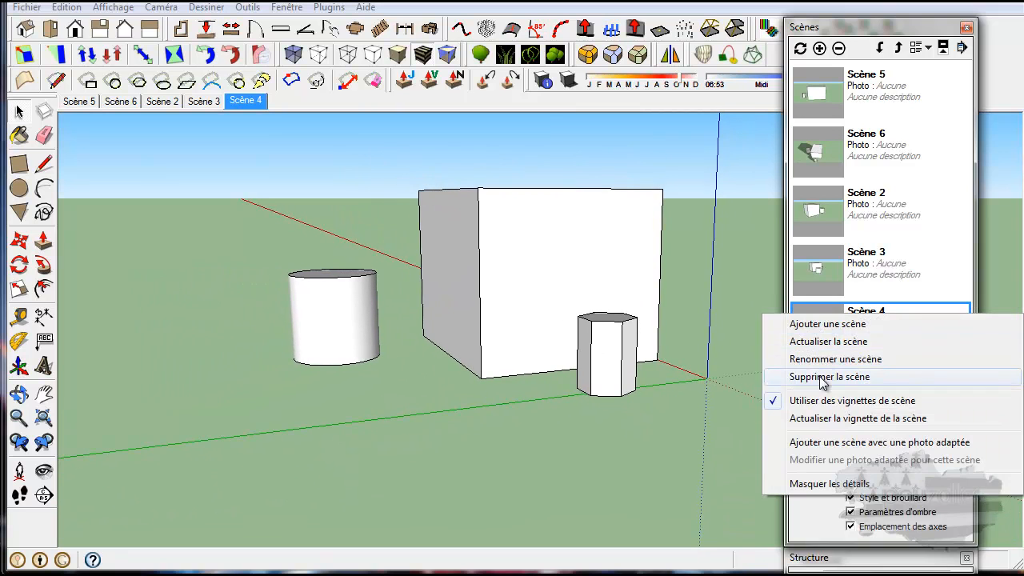
click(827, 376)
click(860, 324)
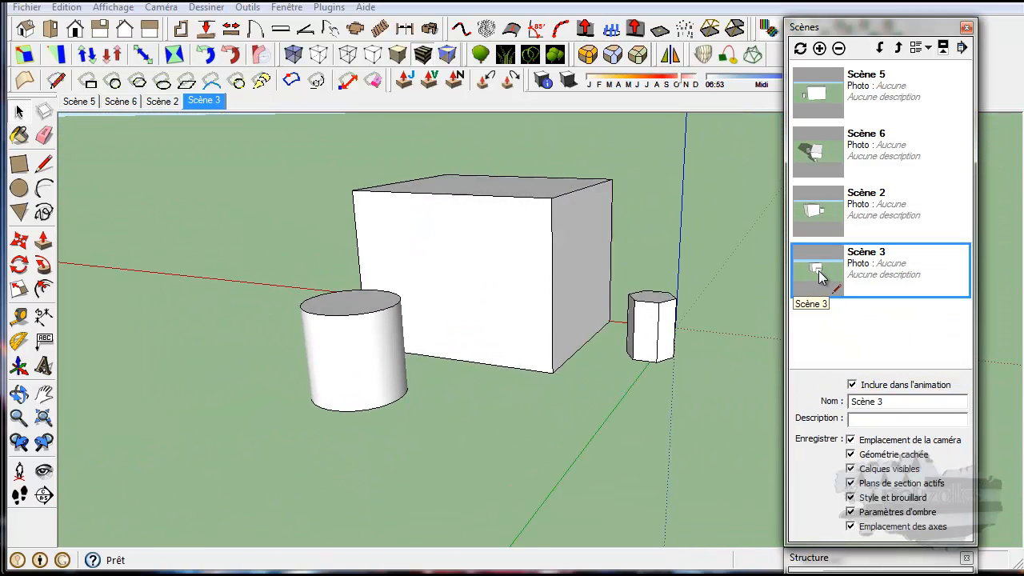
- Delete Scène 3 and Scène 2 from the scene list
right_click(826, 276)
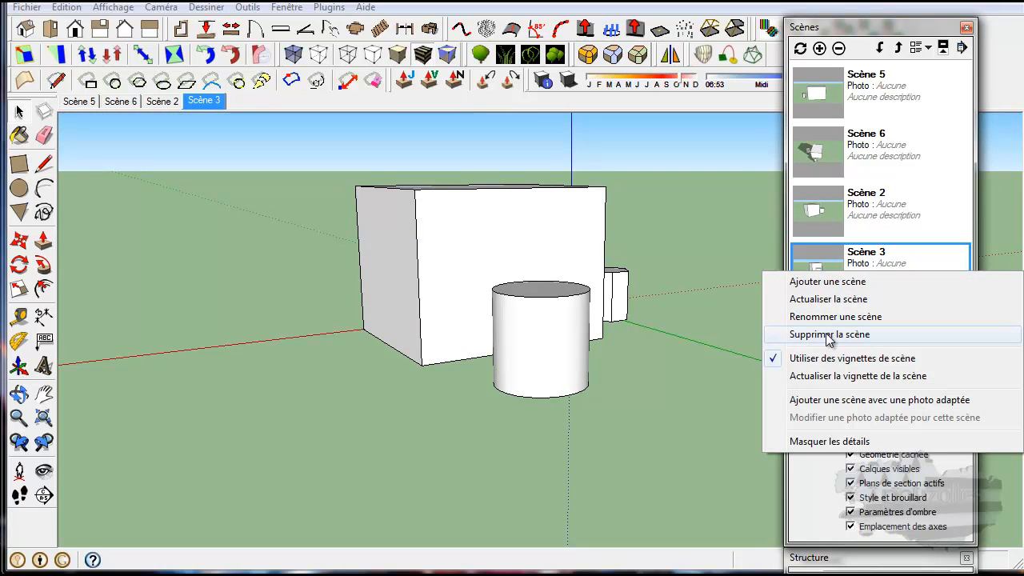
click(829, 336)
click(873, 324)
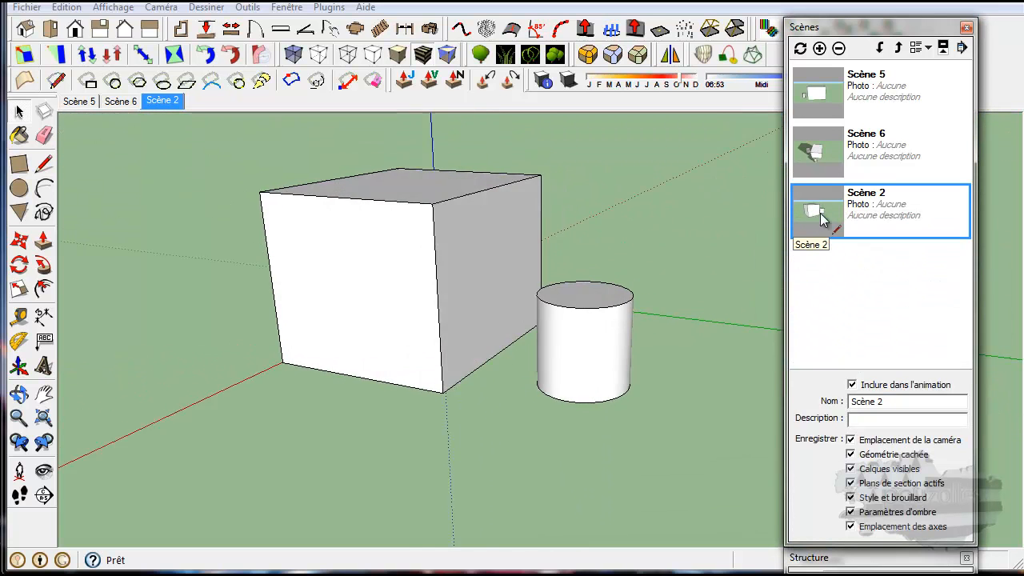
right_click(819, 208)
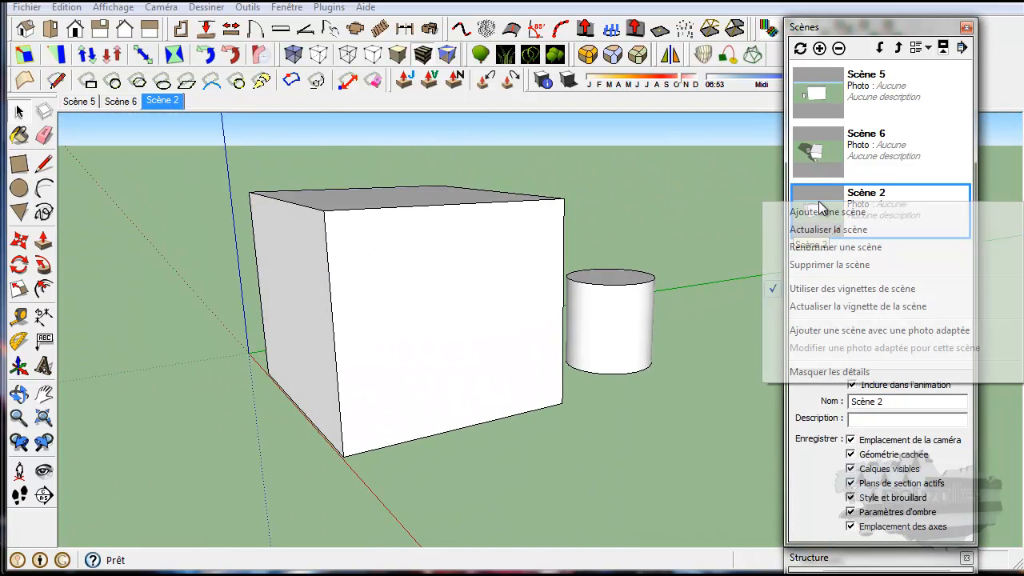
click(832, 266)
click(873, 320)
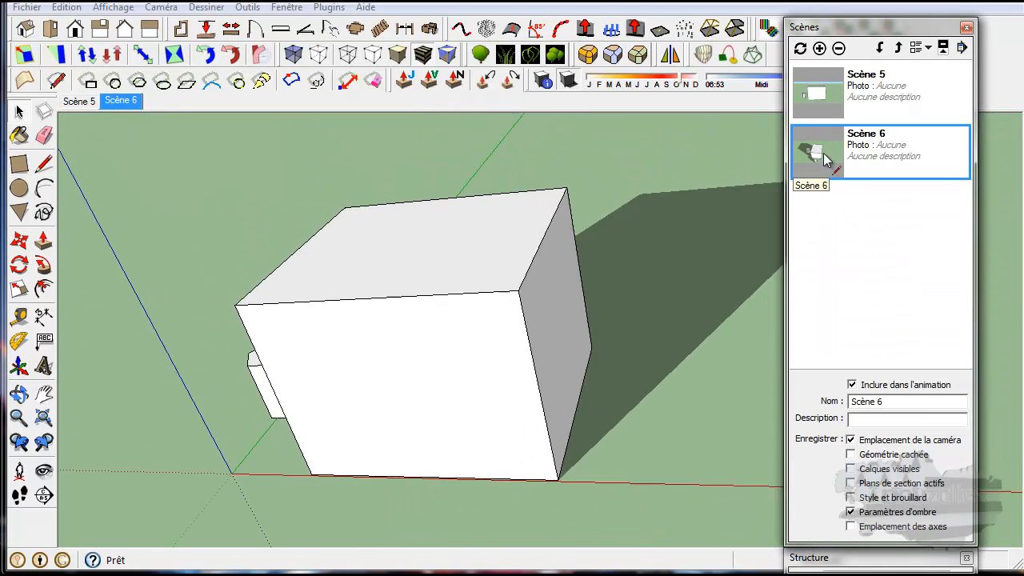
- Delete Scène 6 and the one remaining Scène 5 to empty the scene list
right_click(827, 160)
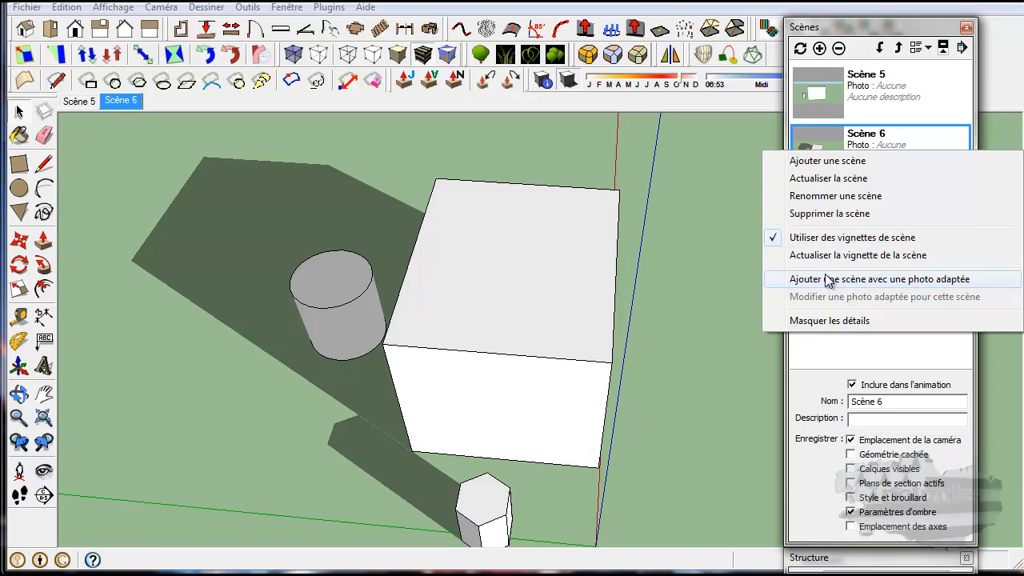
click(832, 213)
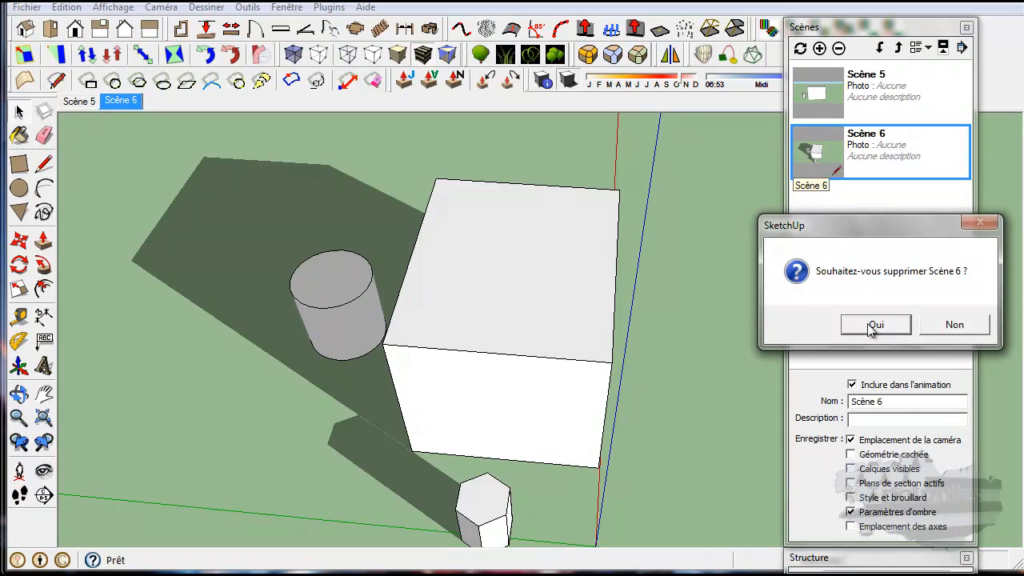
click(875, 324)
right_click(823, 94)
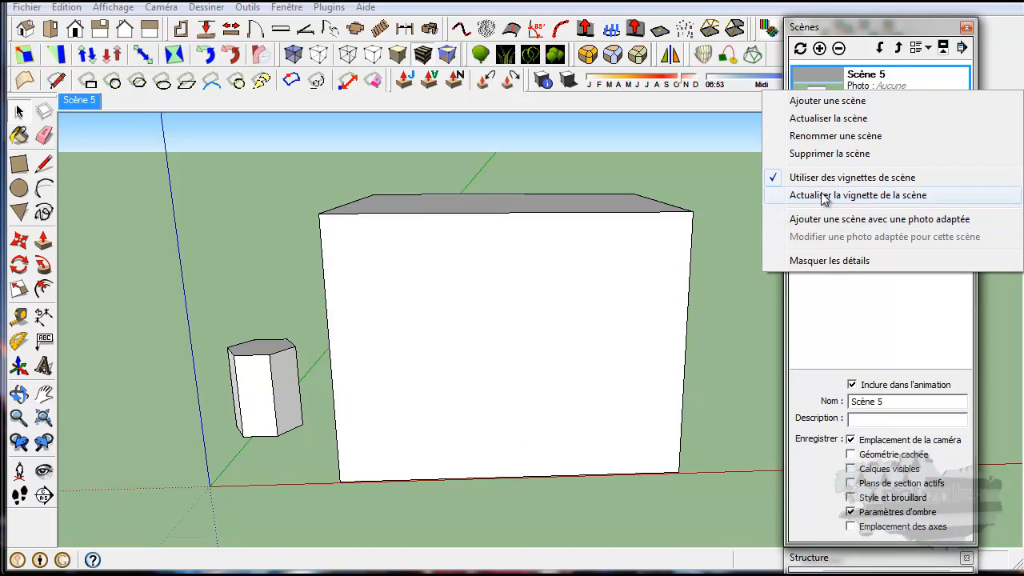
click(824, 153)
click(864, 324)
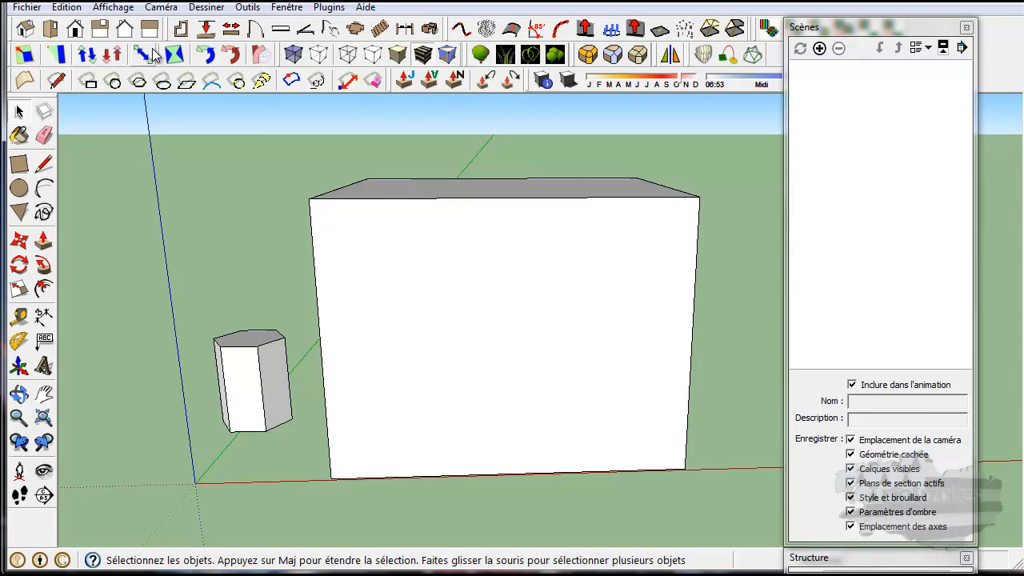
- Create a first scene with shadows on, saving only the camera location and shadow settings
click(851, 455)
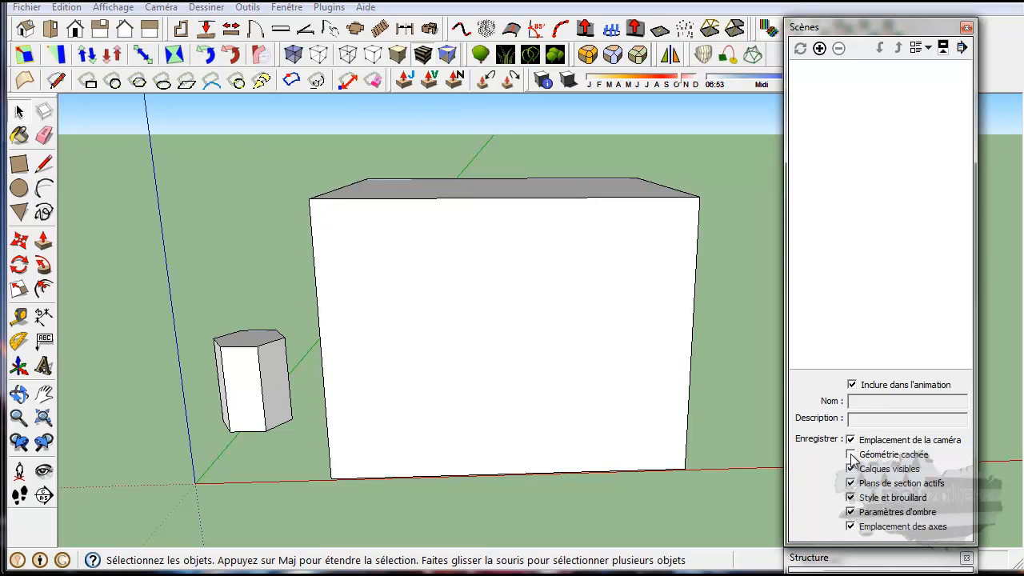
click(851, 469)
click(568, 81)
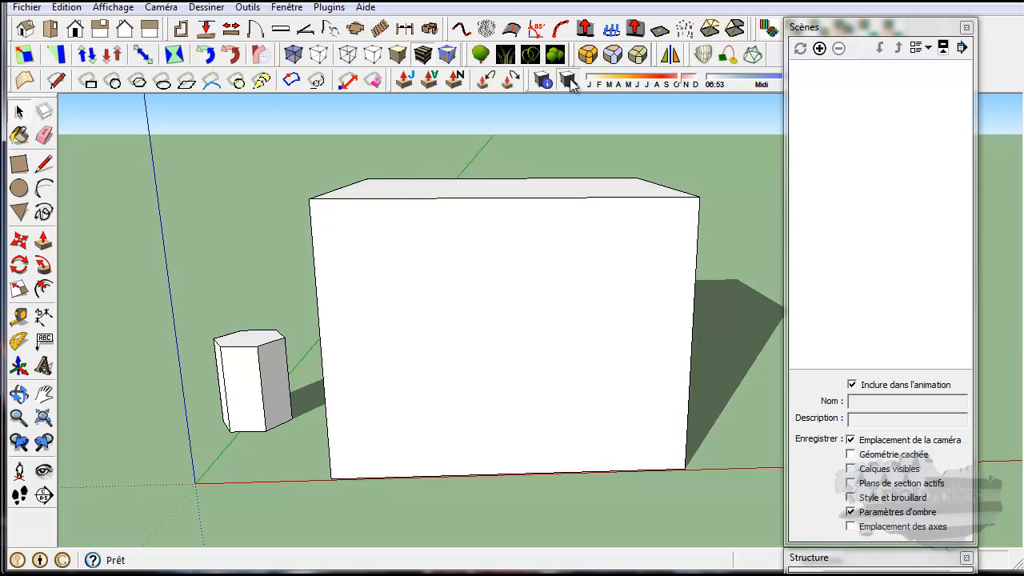
click(819, 48)
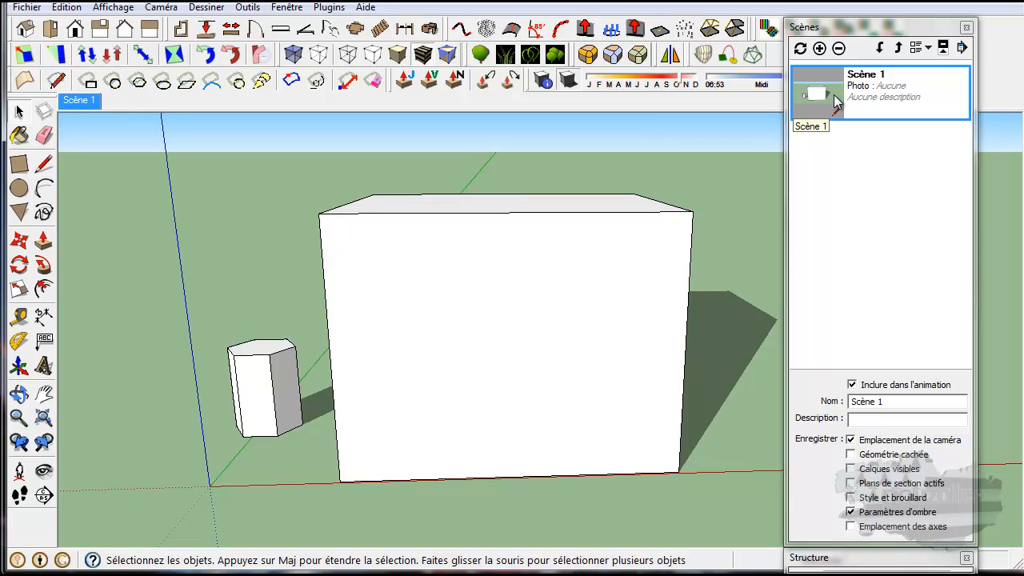
- Orbit to the shaded side of the box with the cylinder beside it and save the view as a second scene
key(o)
drag(722, 457, 304, 469)
key(space)
click(819, 48)
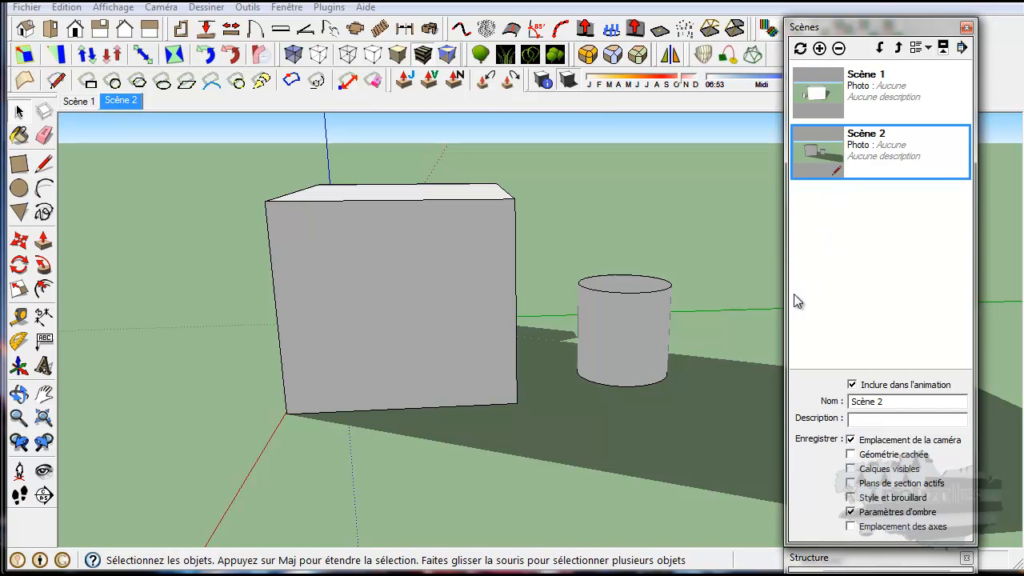
- Orbit until the cylinder stands in front of the box, turn off shadows and save the view as a third scene
key(o)
drag(738, 323, 315, 323)
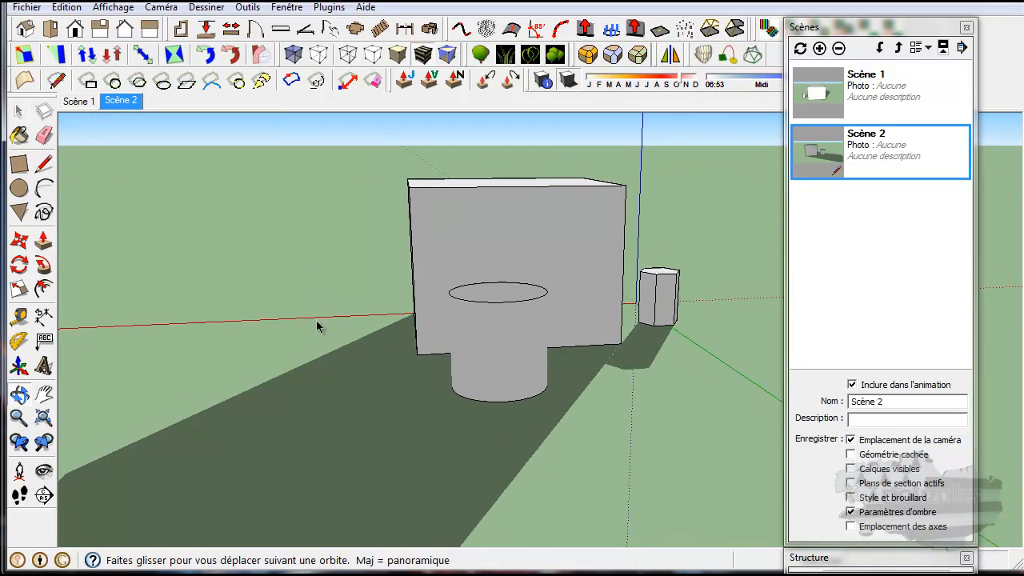
key(space)
click(566, 82)
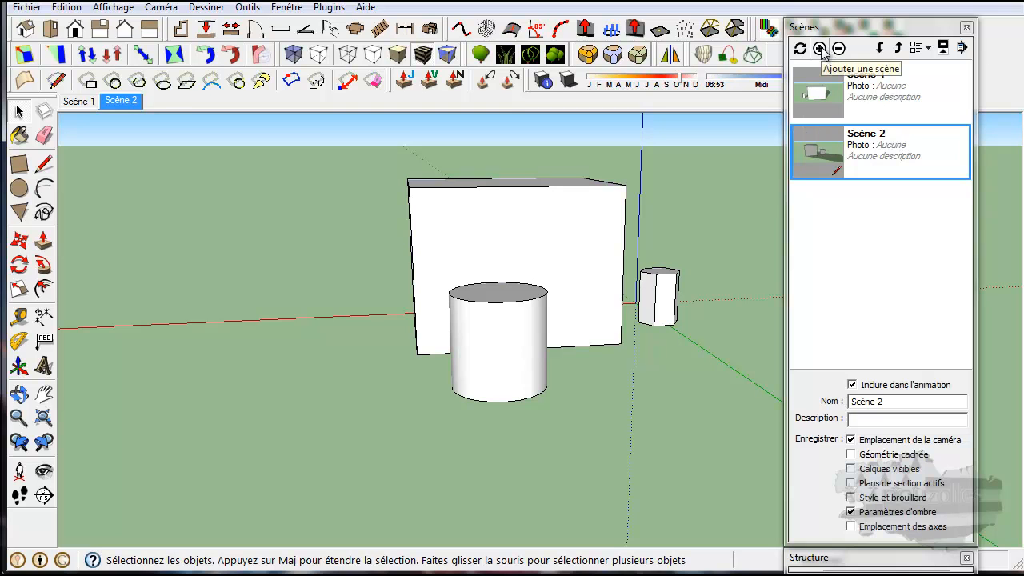
click(820, 49)
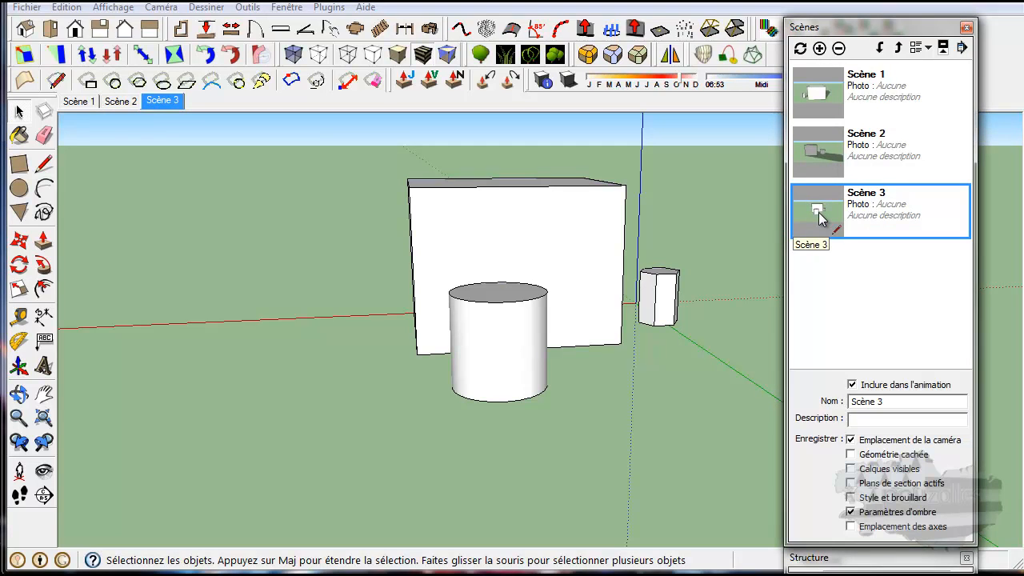
- Activate Scène 1, Scène 2 and Scène 3 in turn to check that each applies its own shadow setting
click(84, 104)
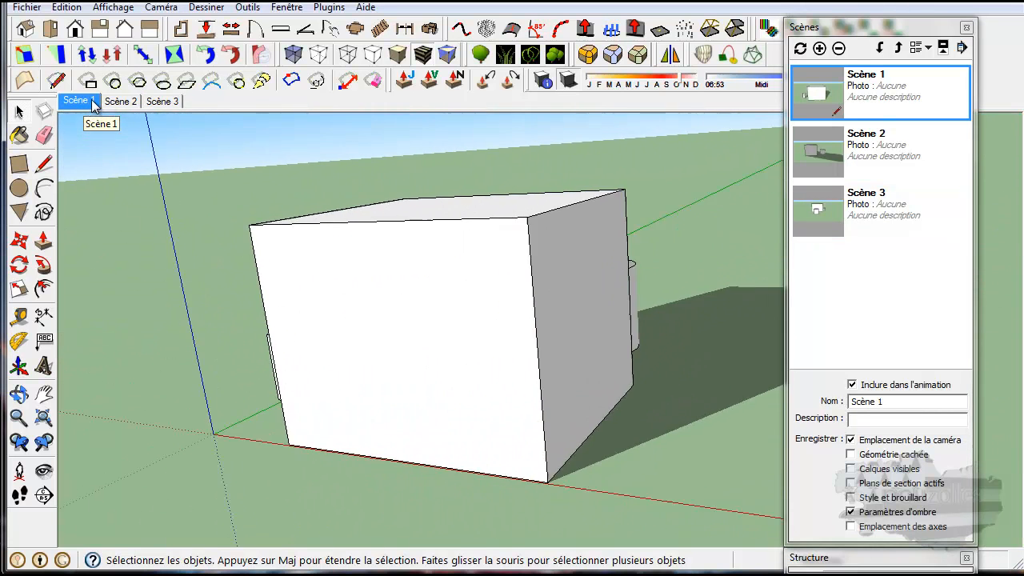
click(120, 102)
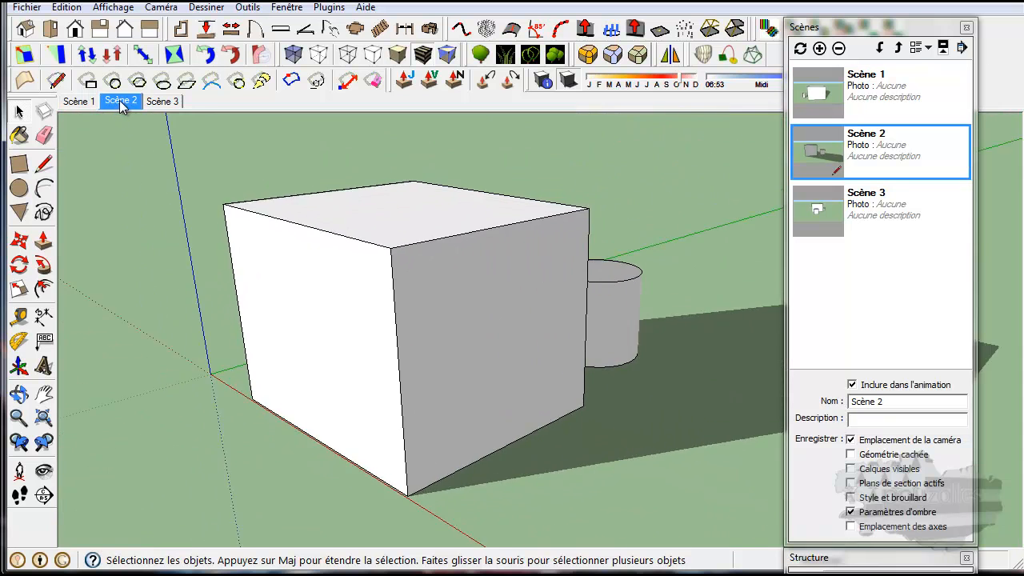
click(164, 104)
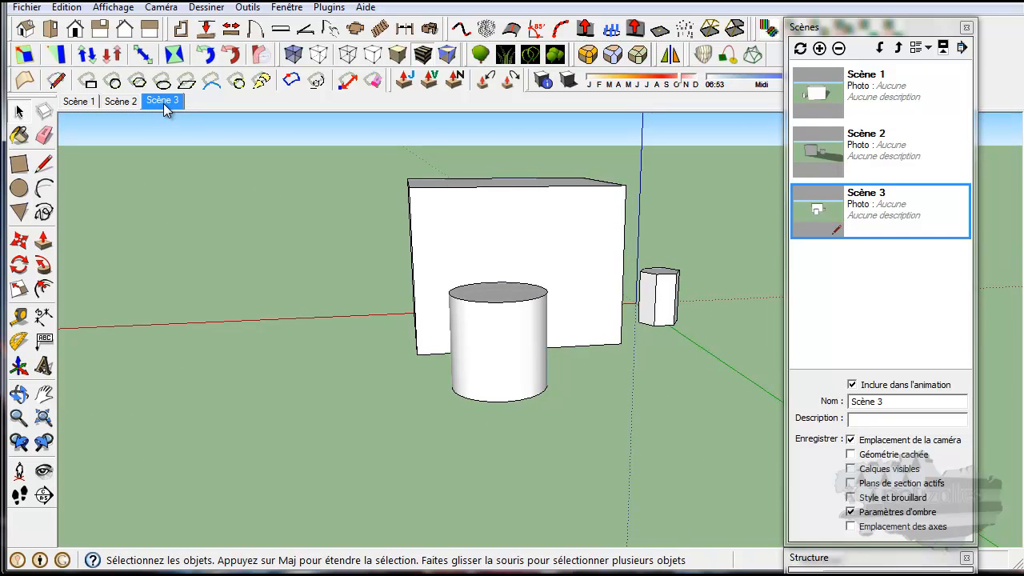
- Try the small thumbnails, large thumbnails and details displays for the scene list
click(928, 48)
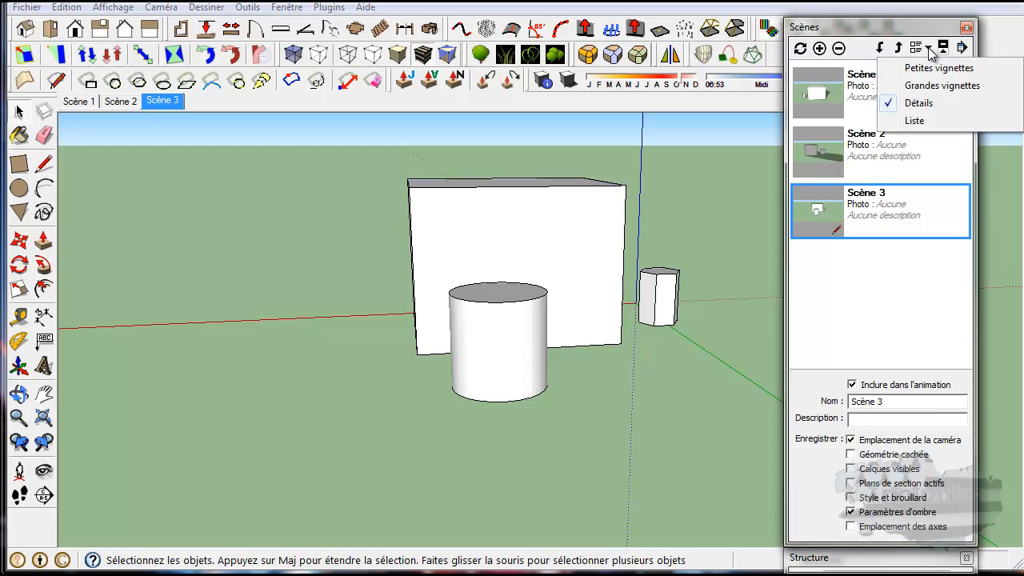
click(936, 68)
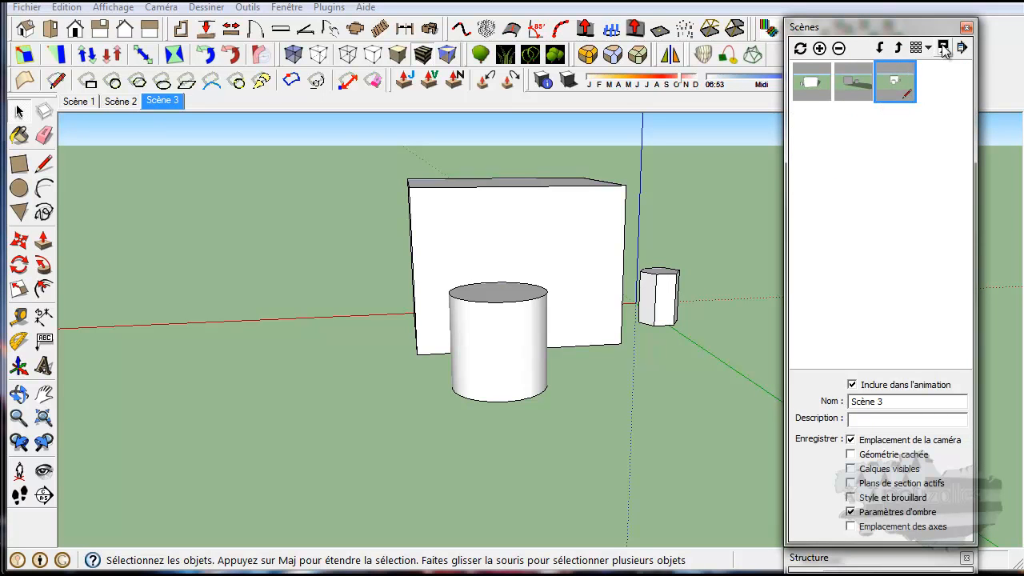
click(929, 48)
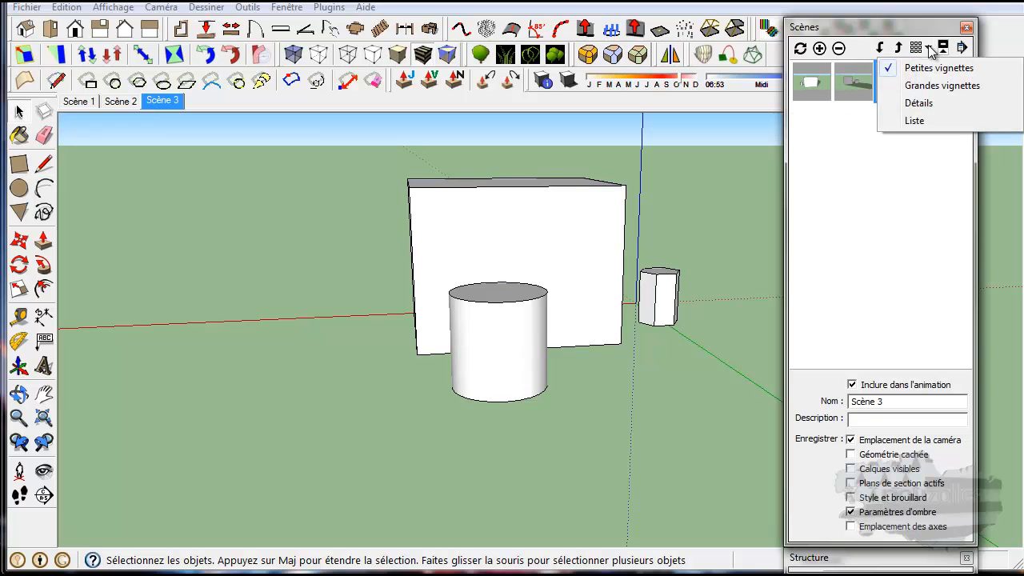
click(921, 87)
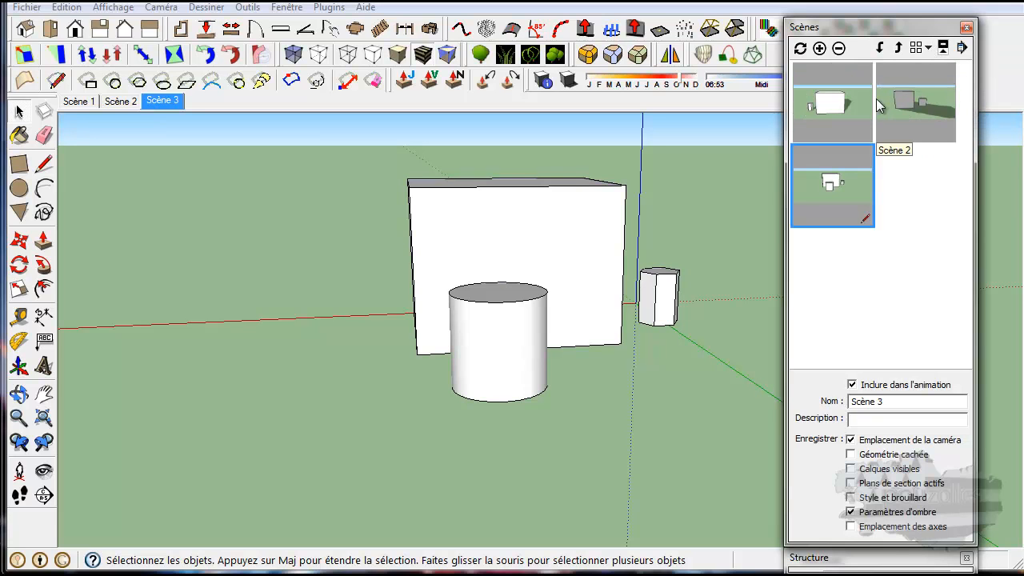
click(929, 47)
click(920, 102)
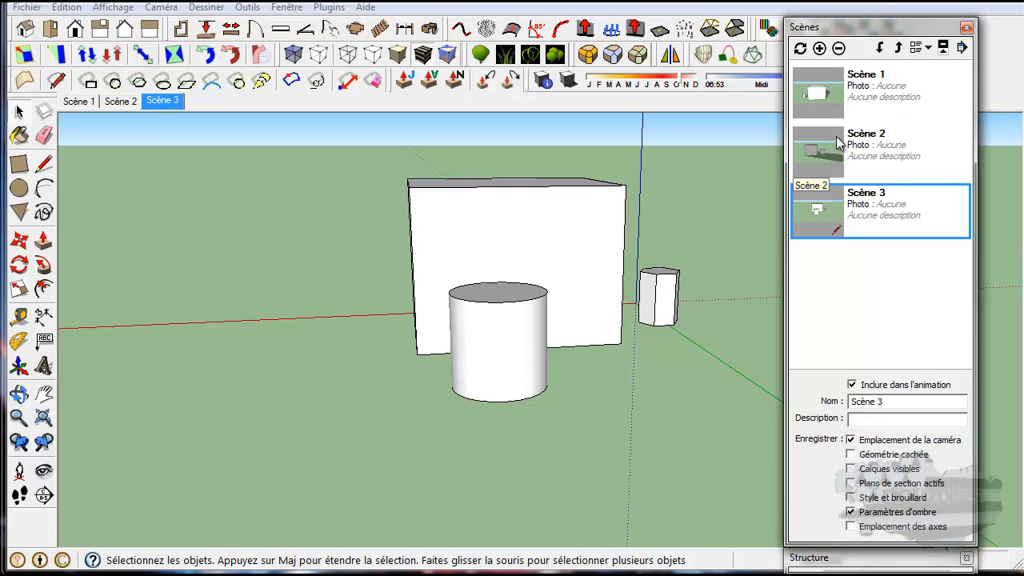
- Display the scenes as a plain list and select Scène 1, Scène 2 and Scène 3 in turn
click(920, 48)
click(921, 121)
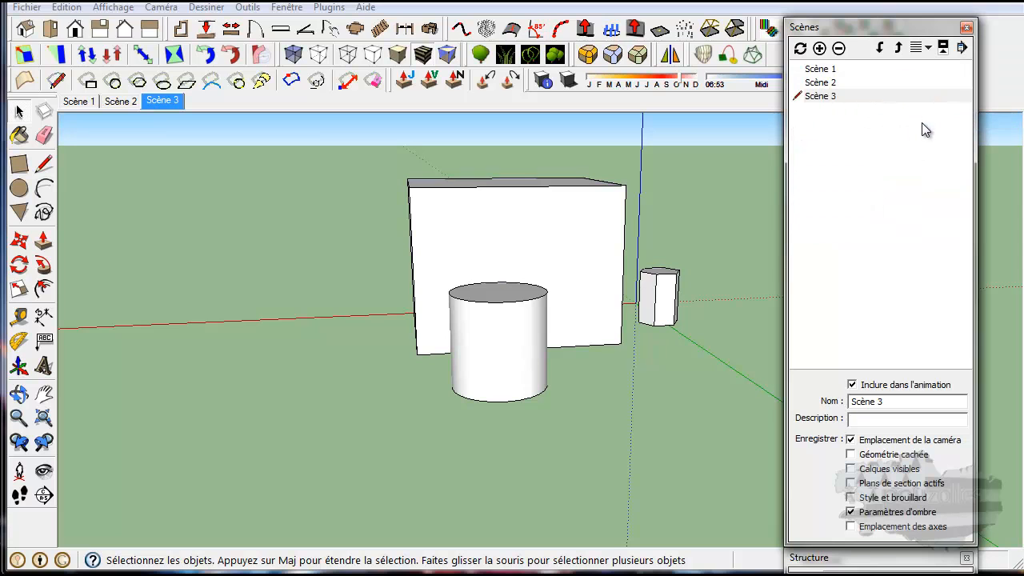
click(822, 69)
click(822, 82)
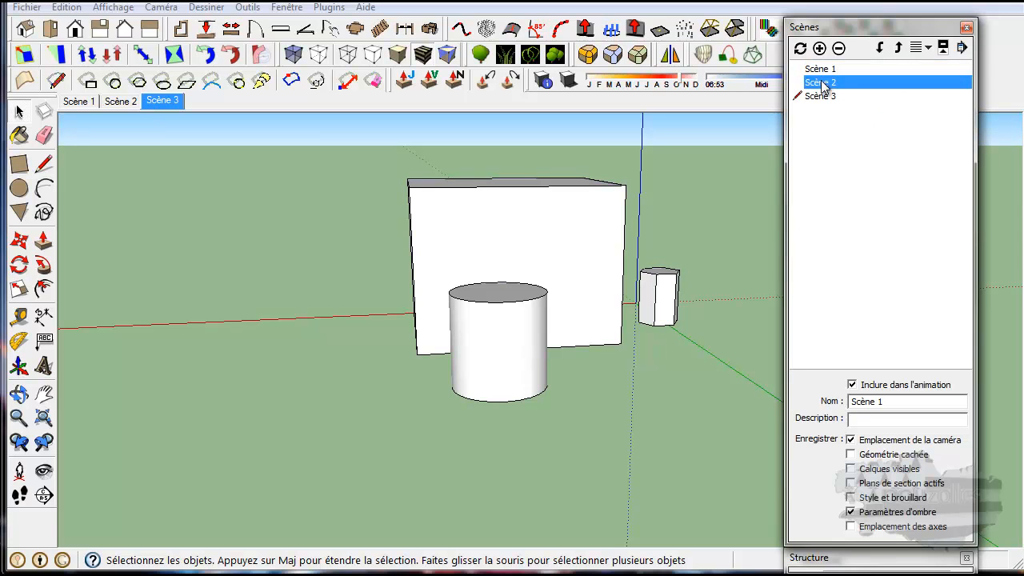
click(822, 96)
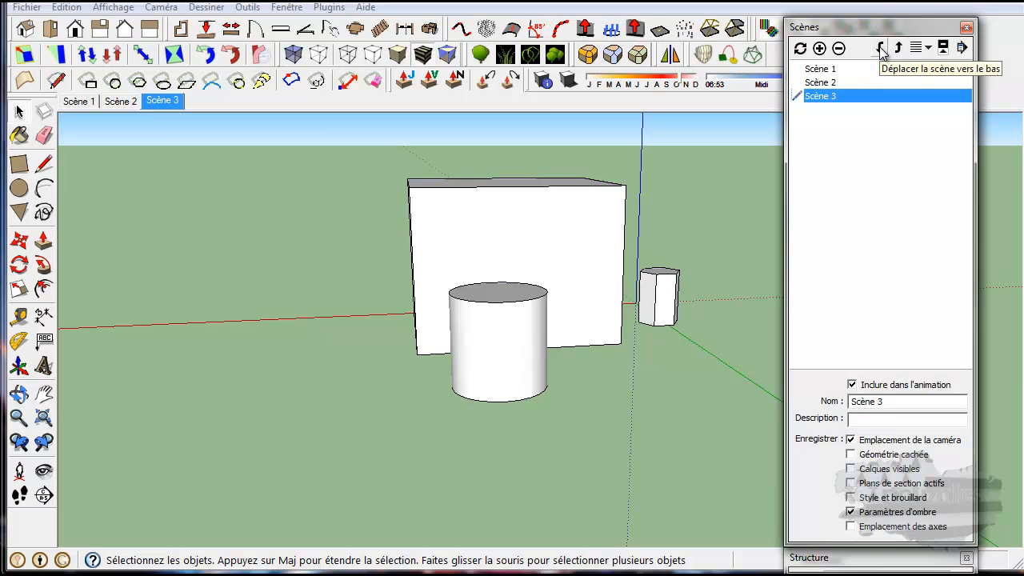
- Move Scène 1 down to the end of the scene order and back up to first place
click(830, 70)
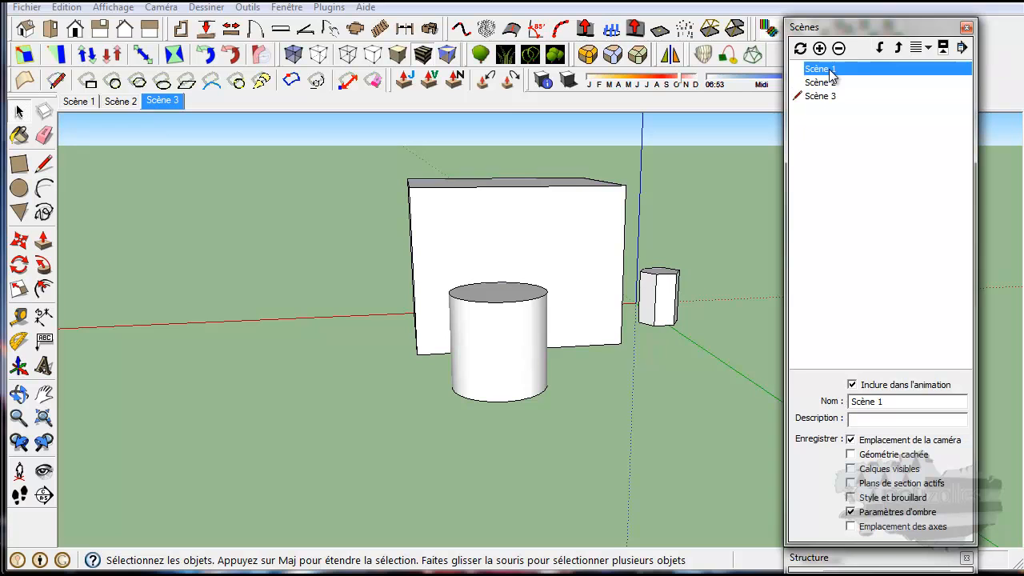
click(880, 48)
click(880, 49)
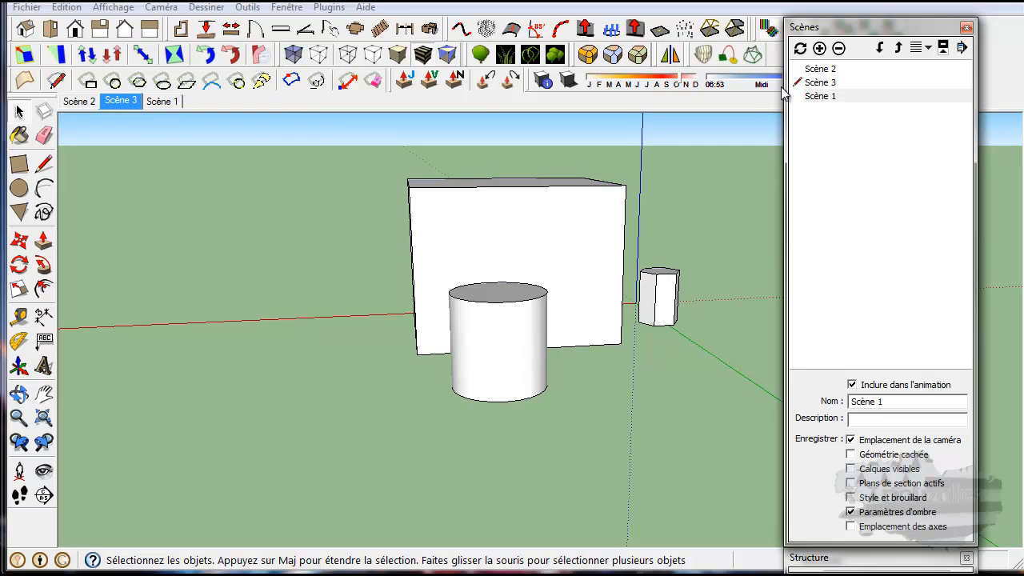
click(898, 48)
click(898, 49)
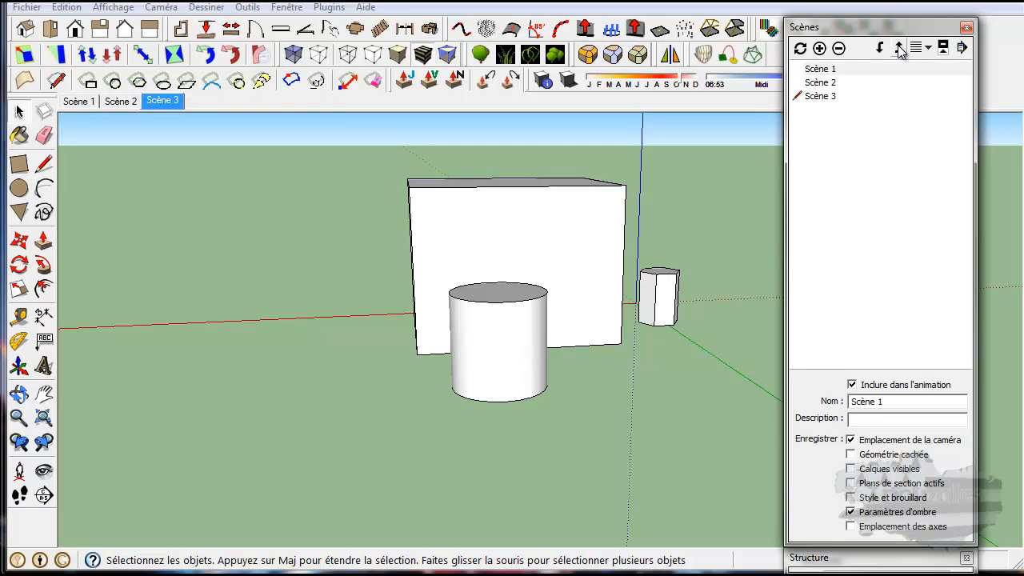
- Delete Scène 3 from the scene list
click(817, 96)
click(838, 48)
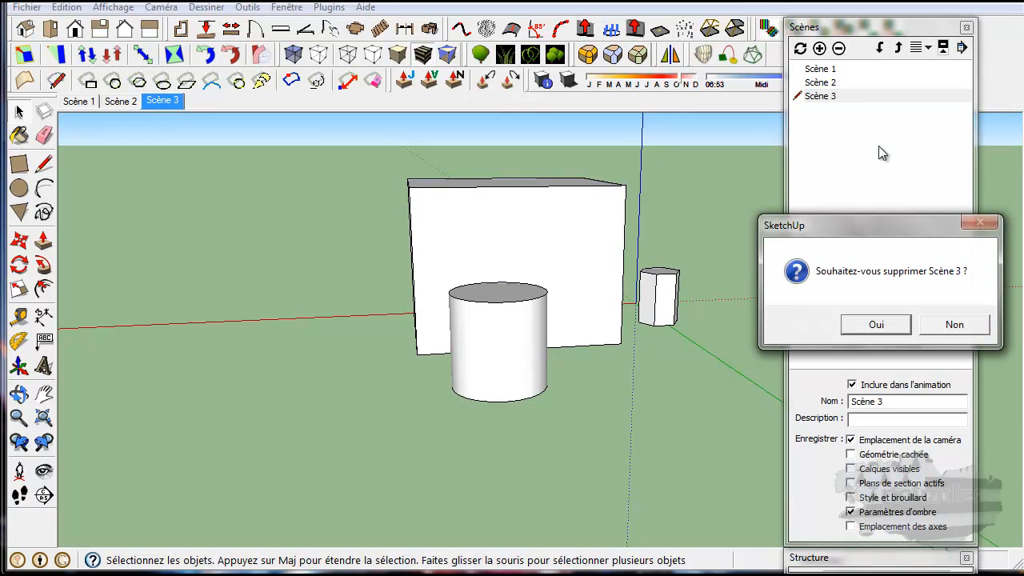
click(874, 325)
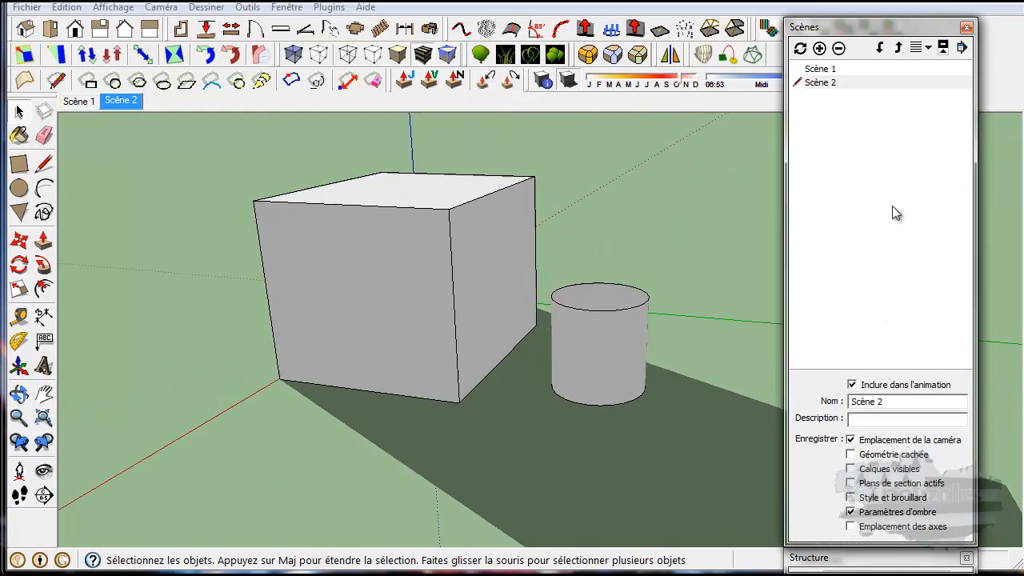
- Open the update properties of Scène 2 without applying them, and hide and redisplay the scene details
click(800, 49)
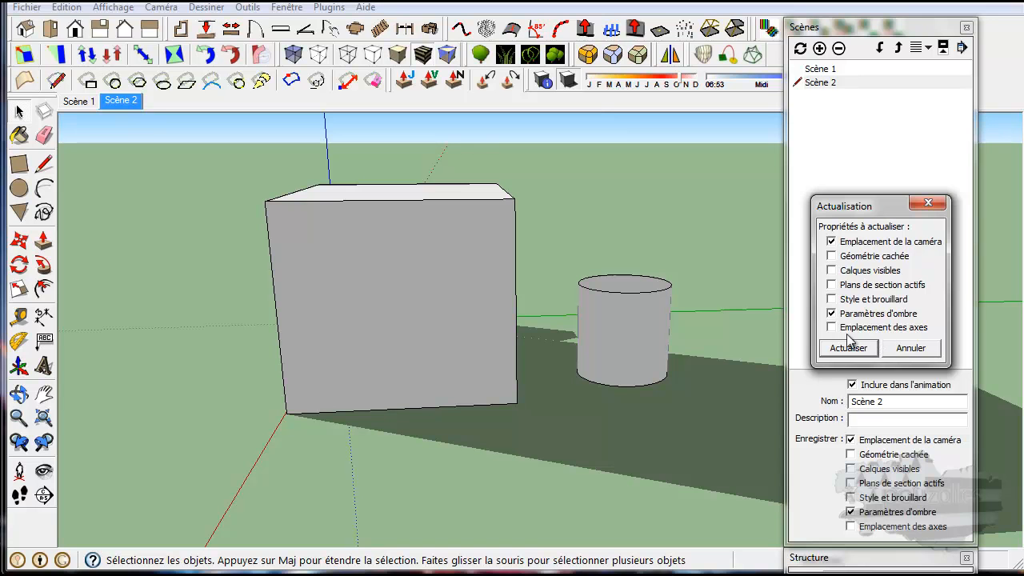
click(927, 203)
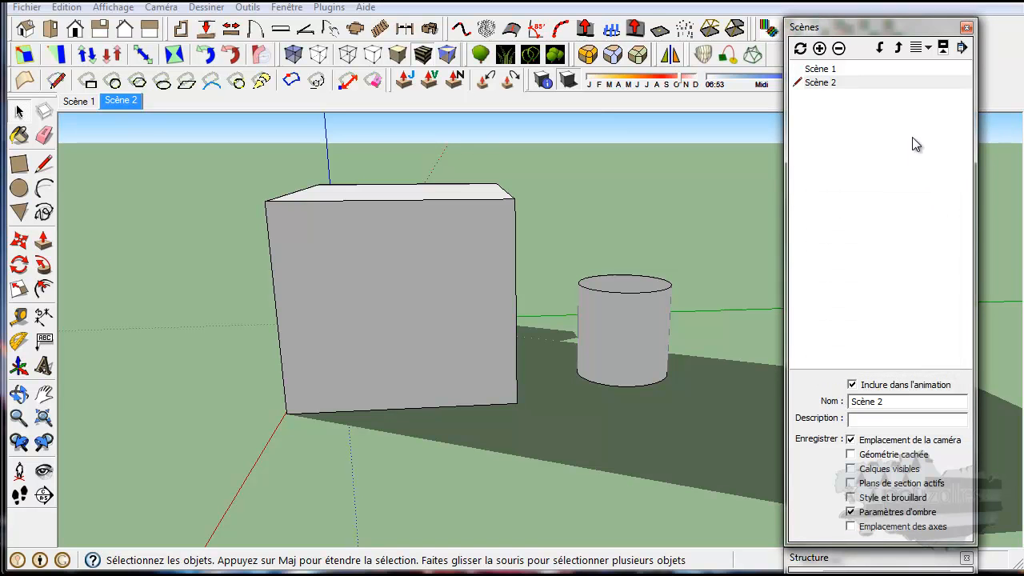
click(942, 48)
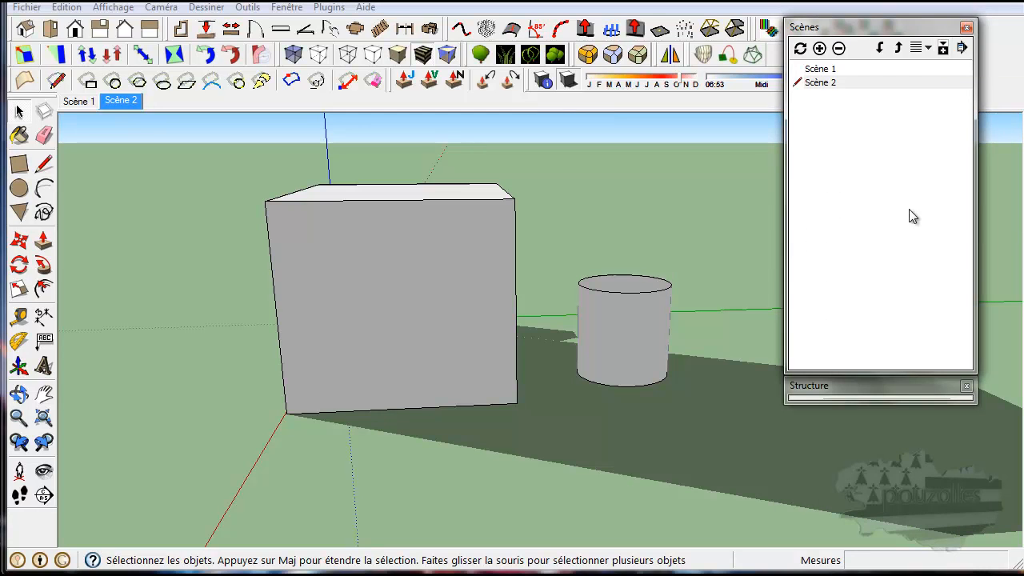
click(943, 47)
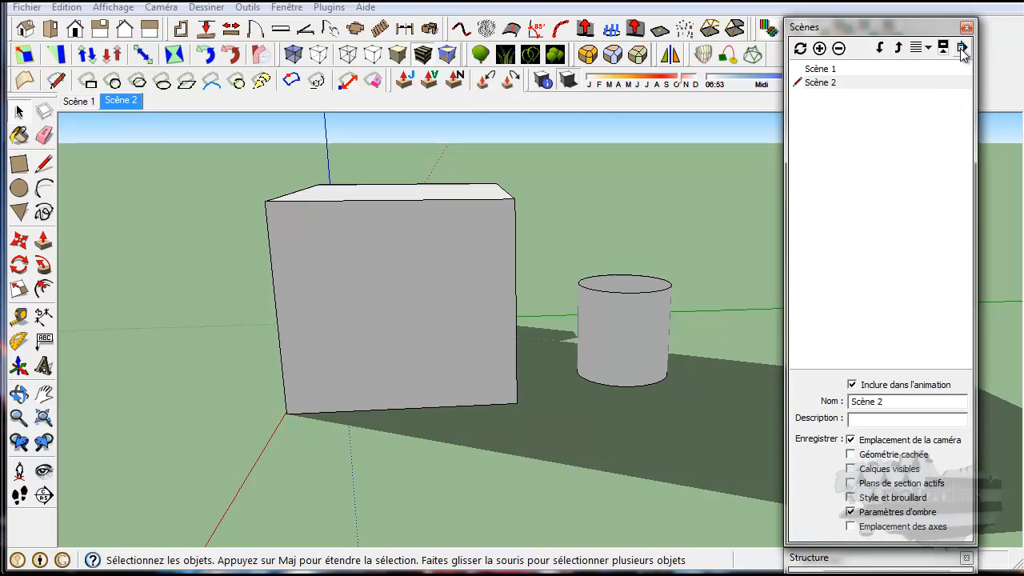
- Look through the additional scene options, such as renaming, thumbnails and matched photos, with Scène 1 selected
click(962, 48)
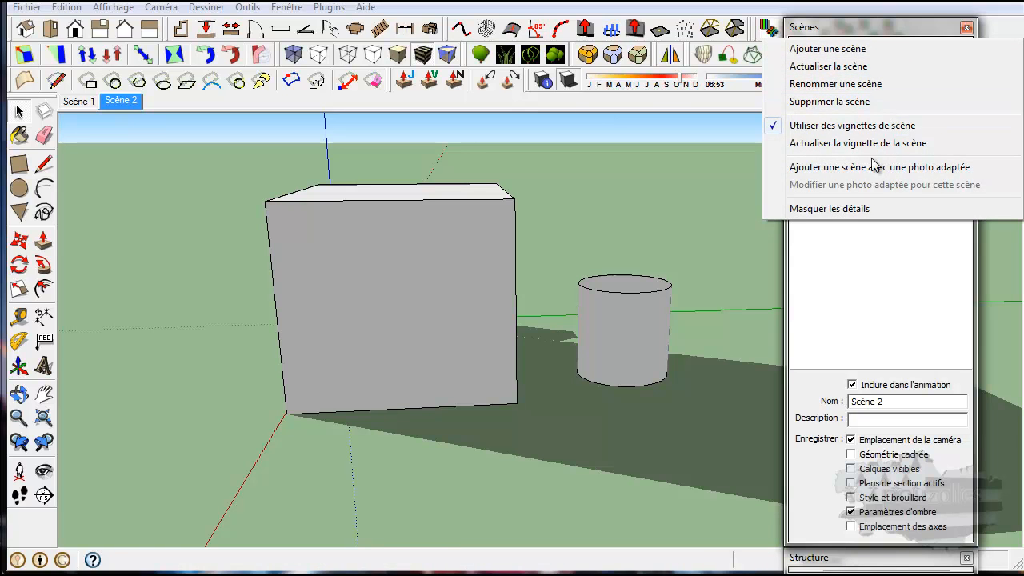
click(917, 26)
click(916, 27)
click(913, 30)
click(832, 70)
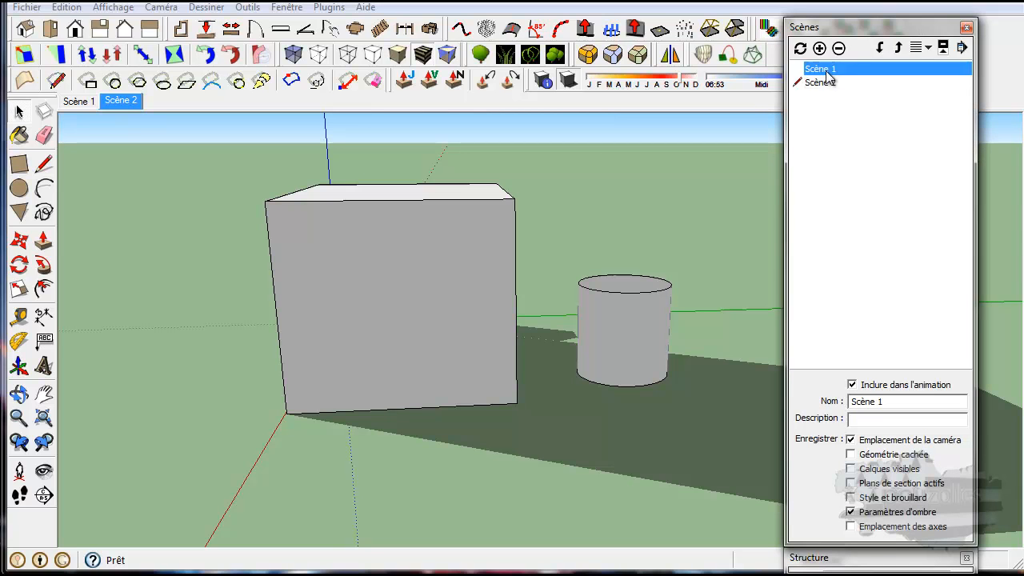
click(962, 48)
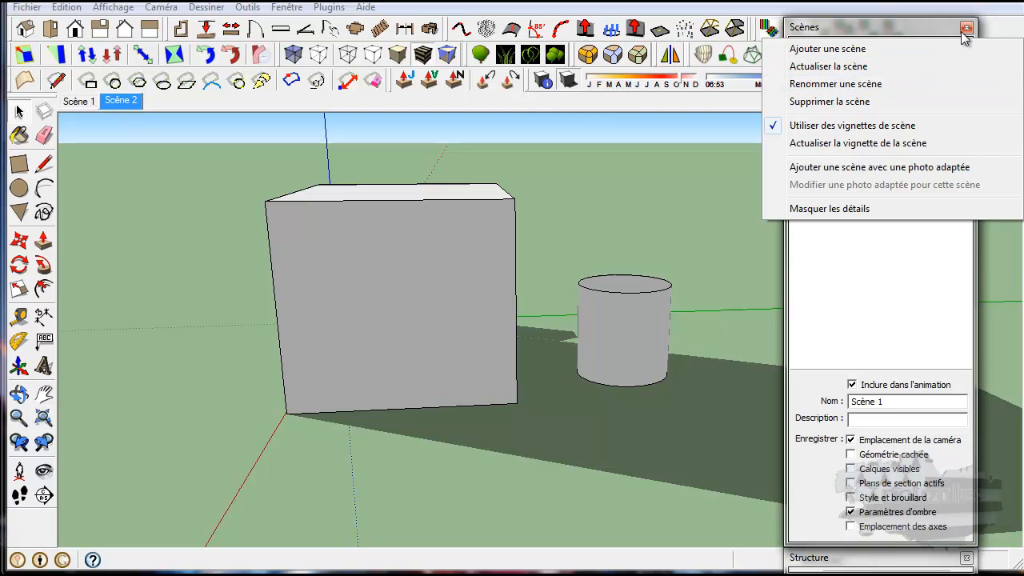
click(886, 299)
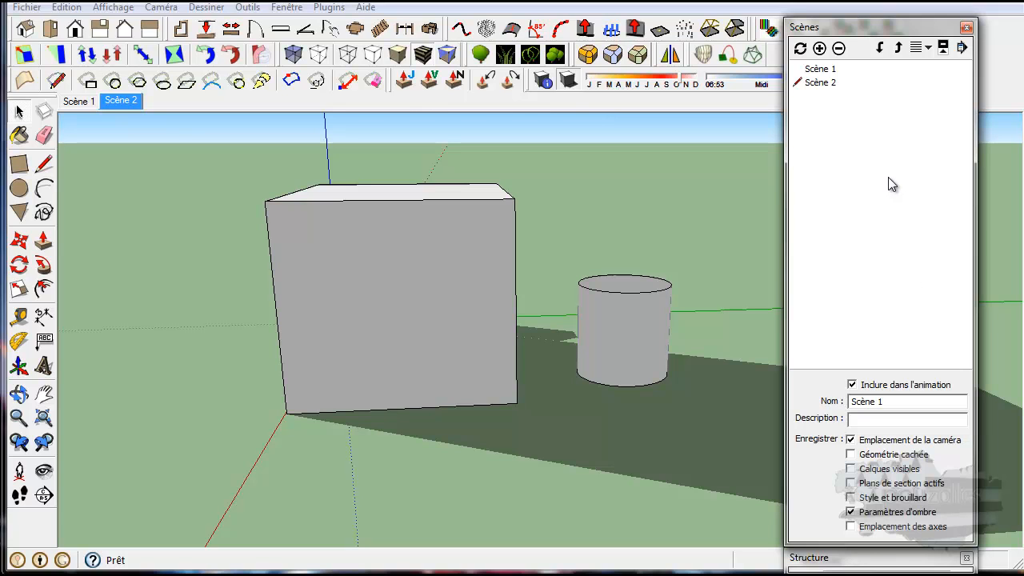
- Show the model structure in place of the scene list and open the recent model maison tuto 2, discarding changes to the untitled model
click(908, 29)
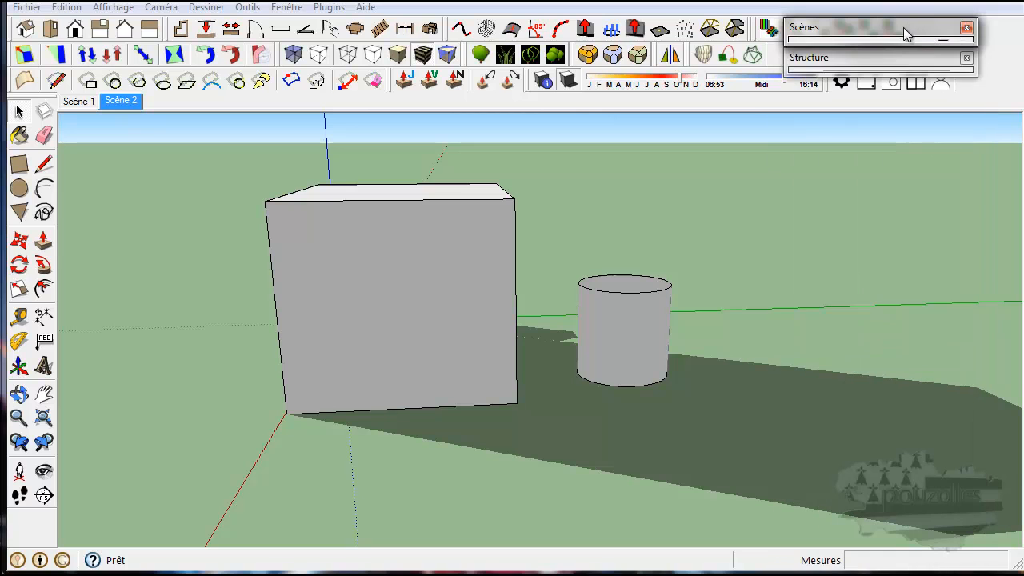
click(880, 64)
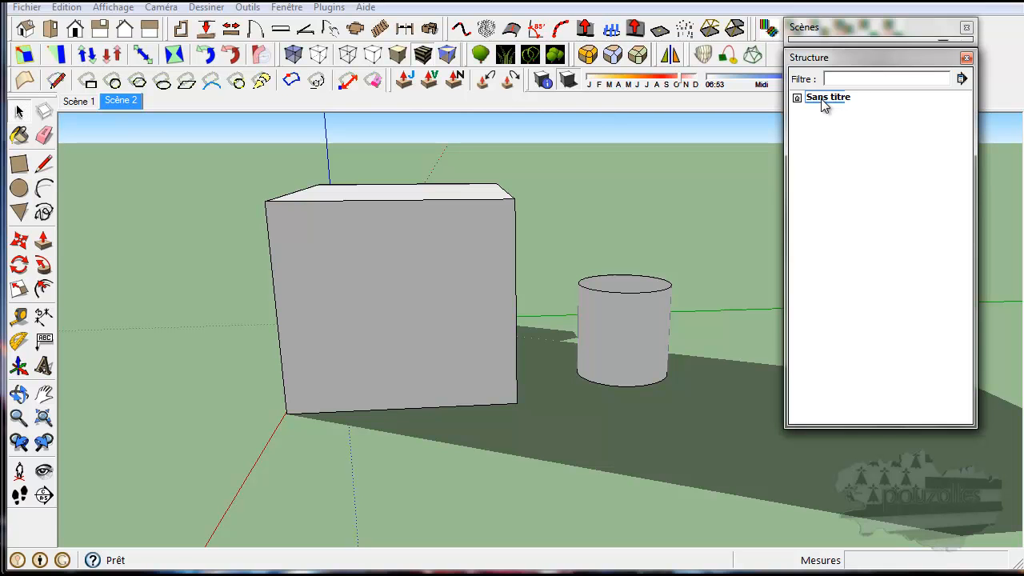
click(26, 7)
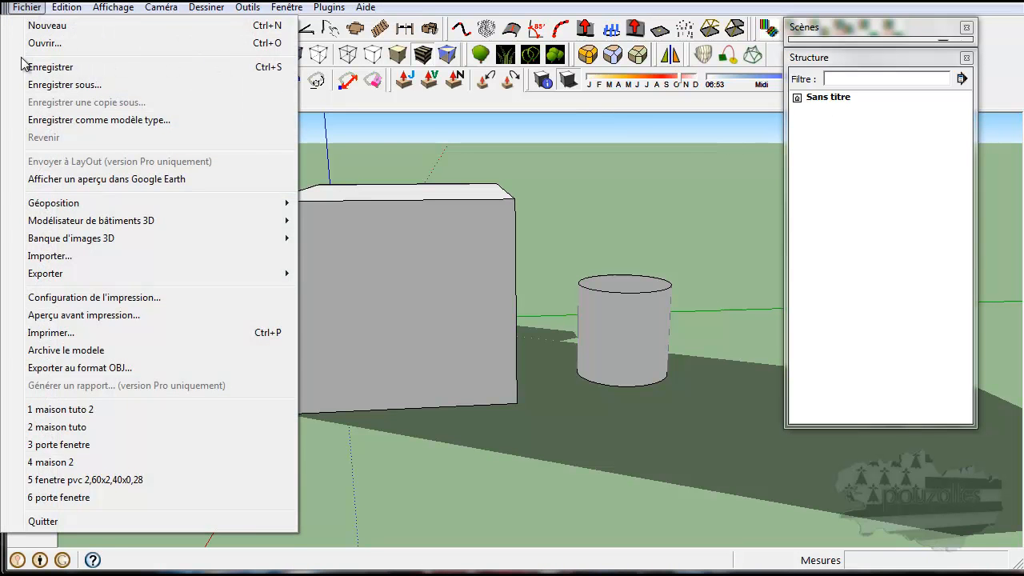
click(61, 410)
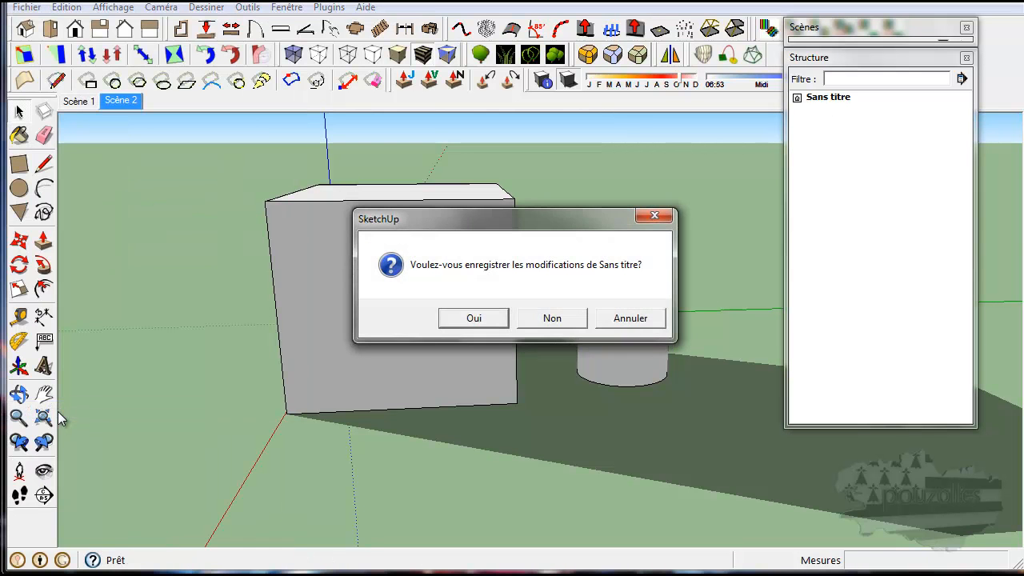
click(552, 319)
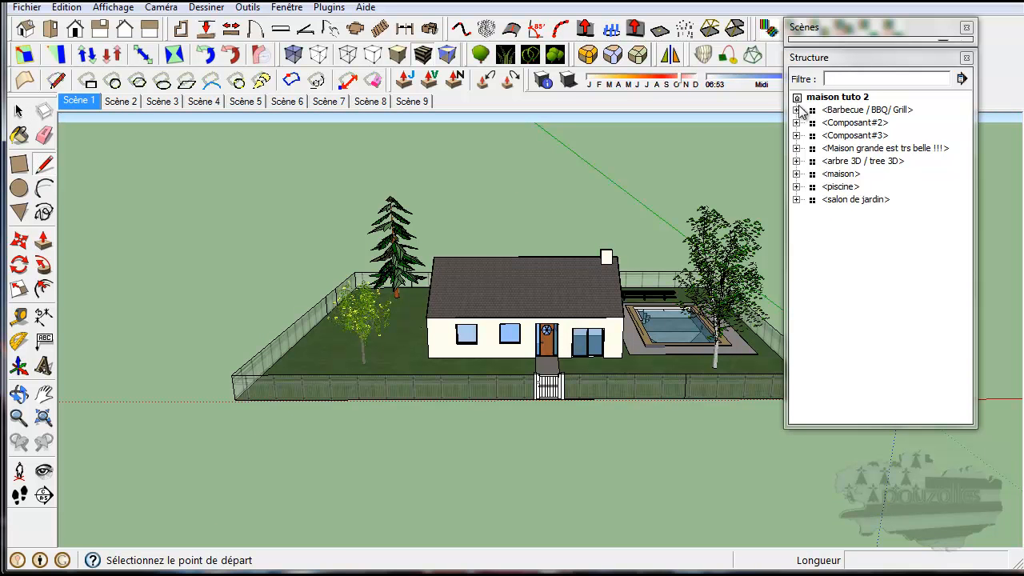
- Select Composant#2, Composant#3 and Maison grande est trs belle !!! in the structure to locate each one in the model
click(844, 125)
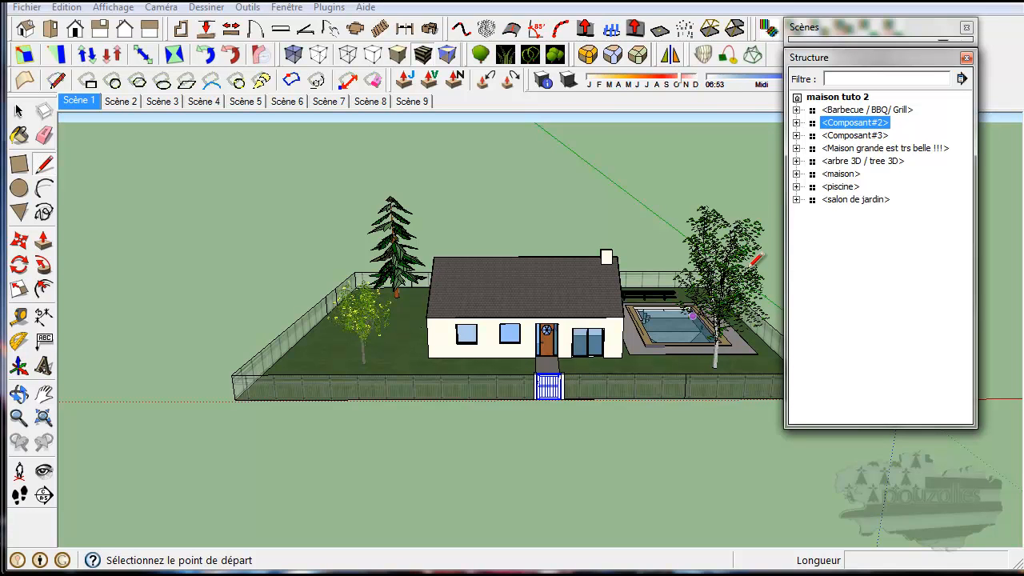
click(853, 141)
mouse_move(528, 300)
middle_down()
mouse_move(656, 393)
mouse_move(468, 320)
middle_up()
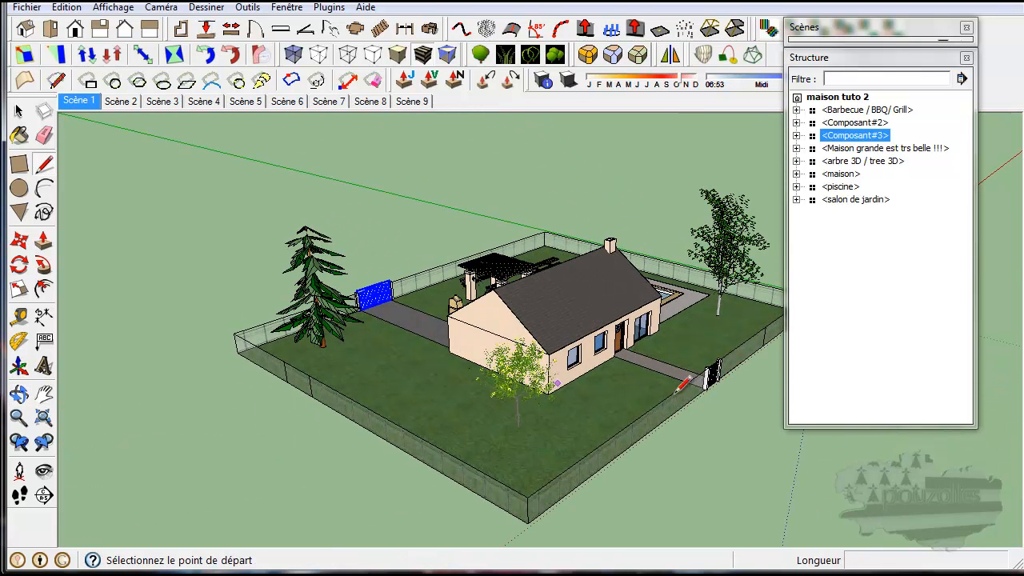
click(20, 114)
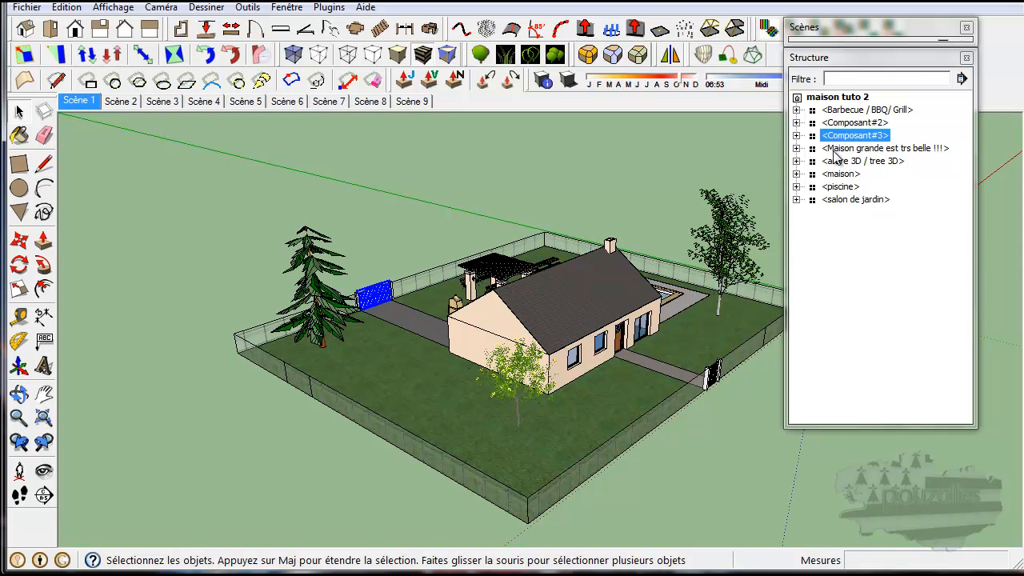
click(858, 148)
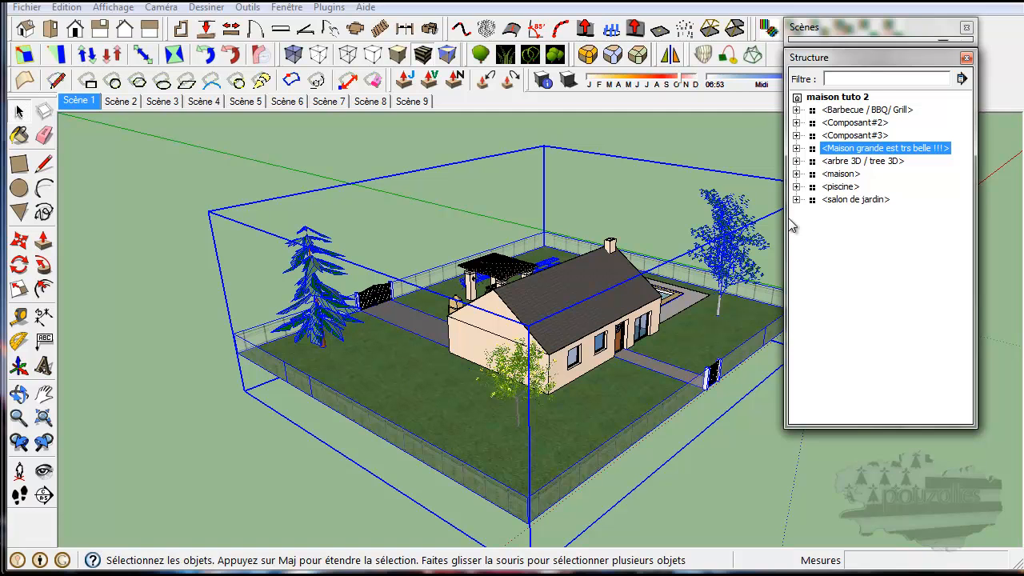
- Expand Maison grande est trs belle !!! in the structure and select its four Composant#1 entries in turn to locate them
click(795, 148)
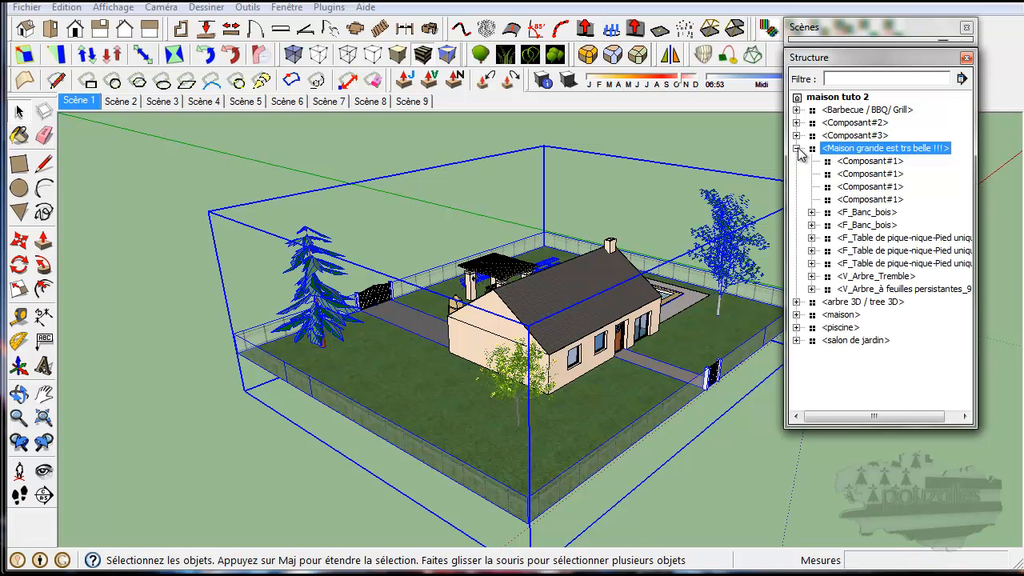
click(865, 162)
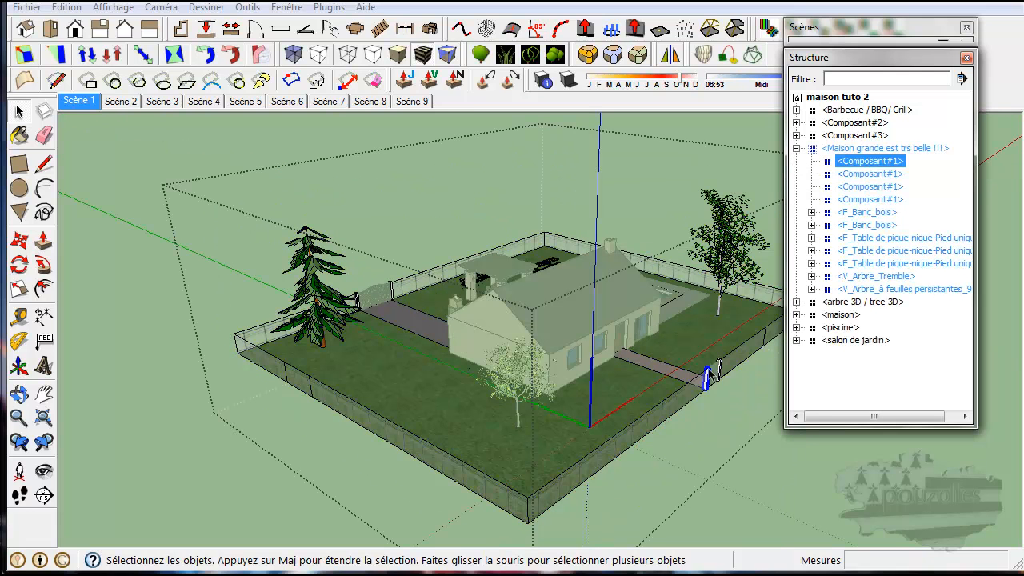
click(854, 176)
click(859, 189)
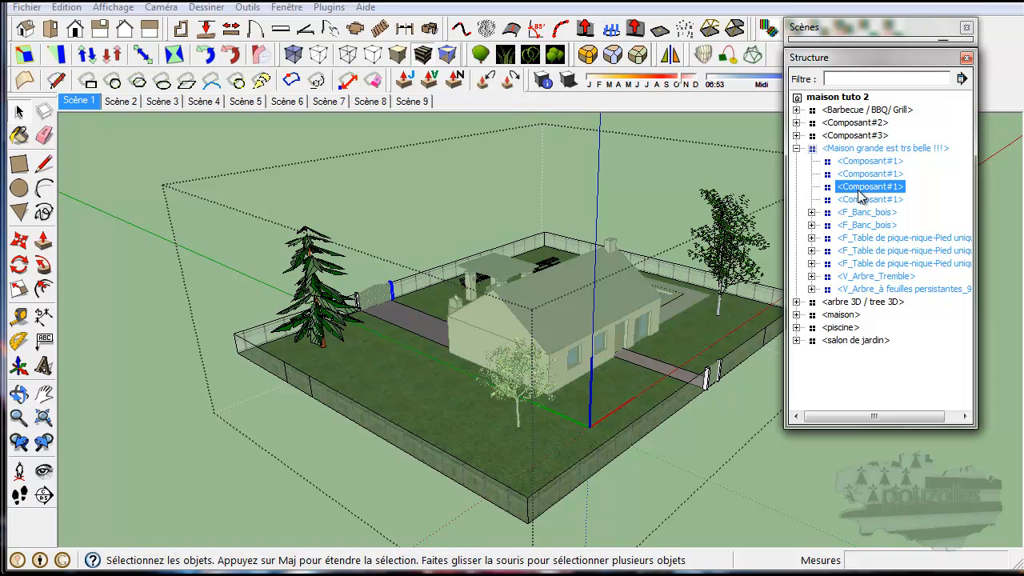
click(860, 200)
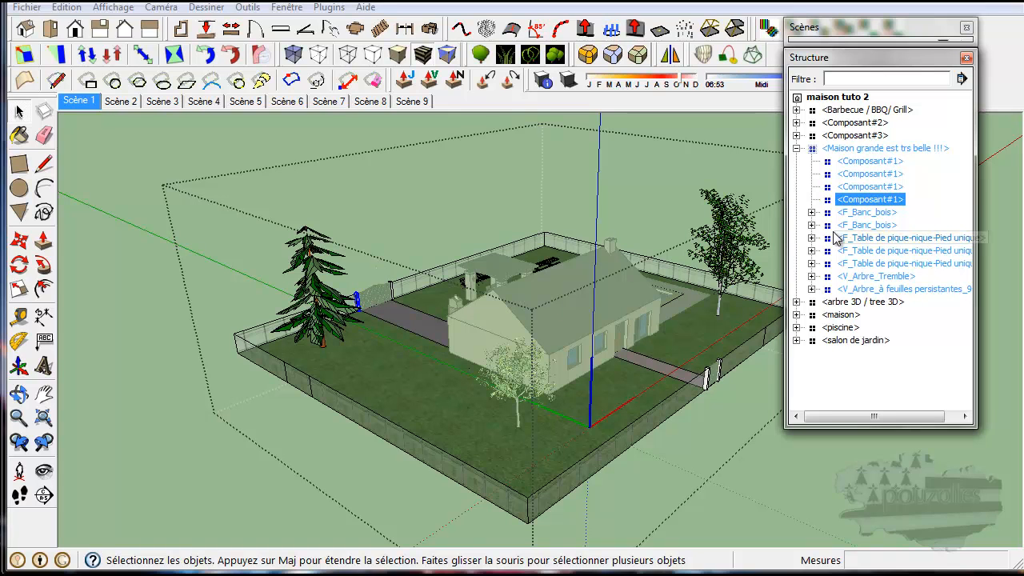
- Locate the first F_Banc_bois, the first F_Table de pique-nique-Pied unique, V_Arbre_Tremble and V_Arbre_à feuilles persistantes_9 m by selecting each in the structure
click(872, 213)
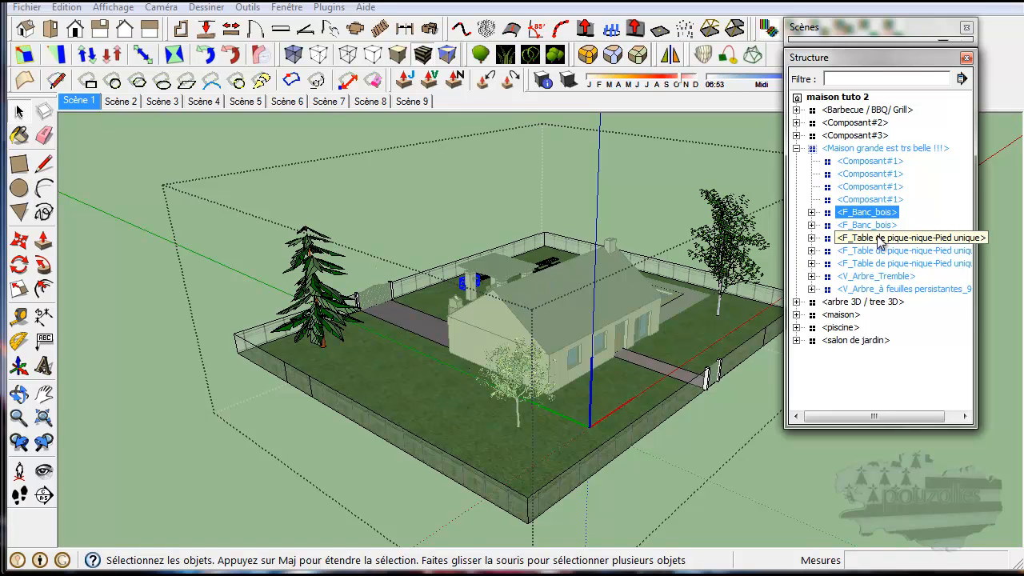
click(879, 239)
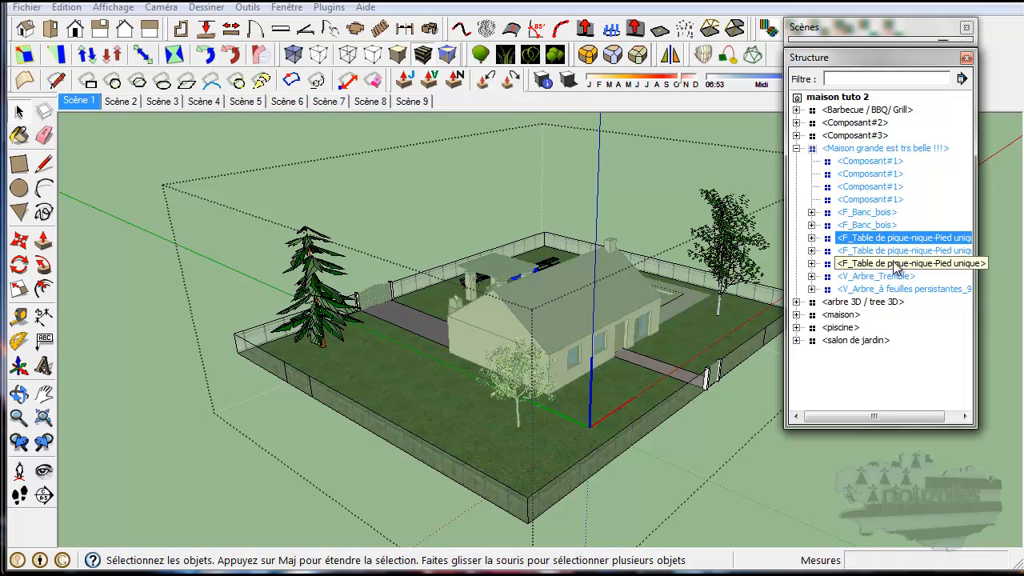
click(884, 278)
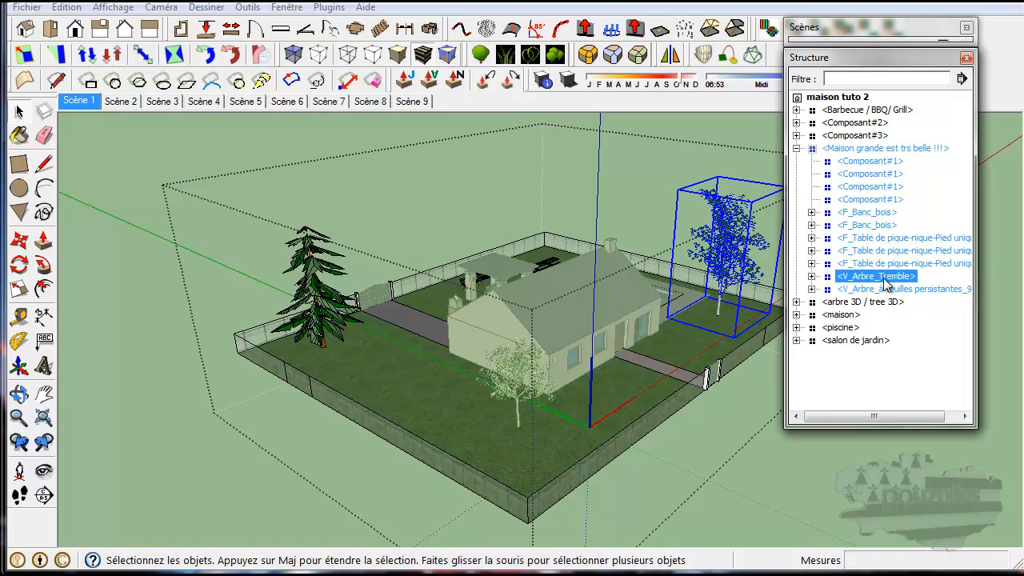
click(886, 290)
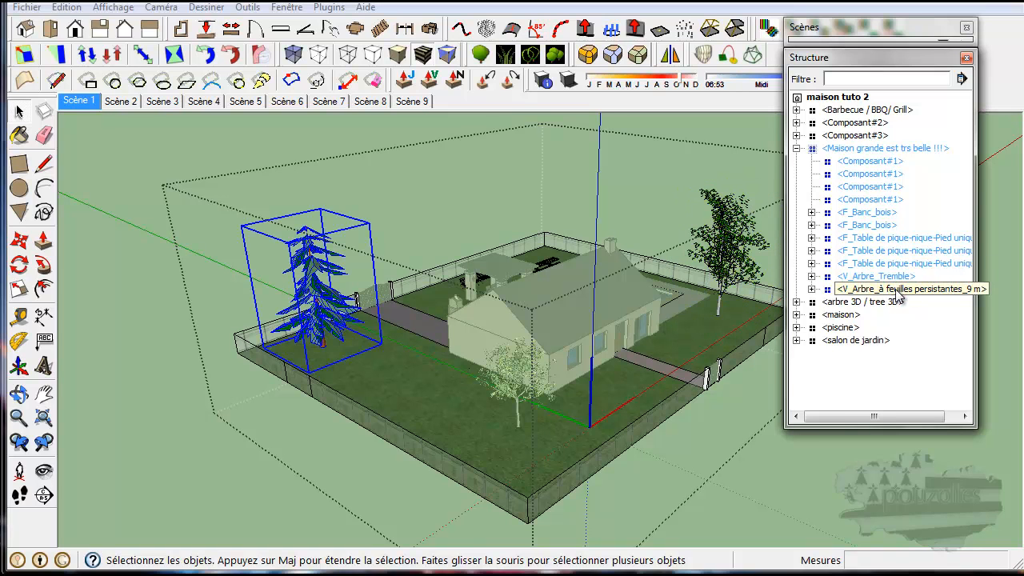
- Expand V_Arbre_à feuilles persistantes_9 m, select its first eight branch section 3 entries in turn, and leave the tree component
click(810, 289)
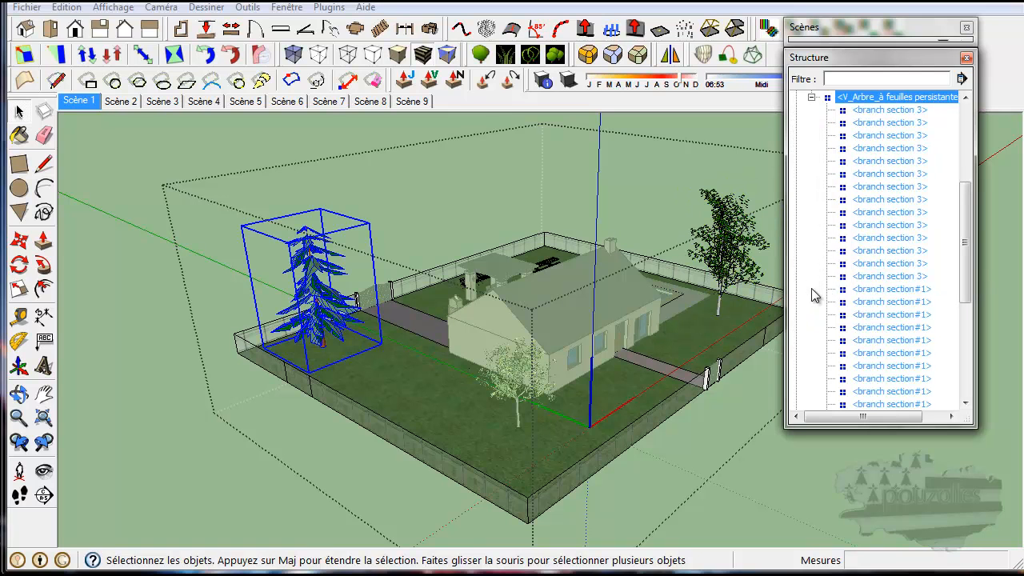
click(884, 112)
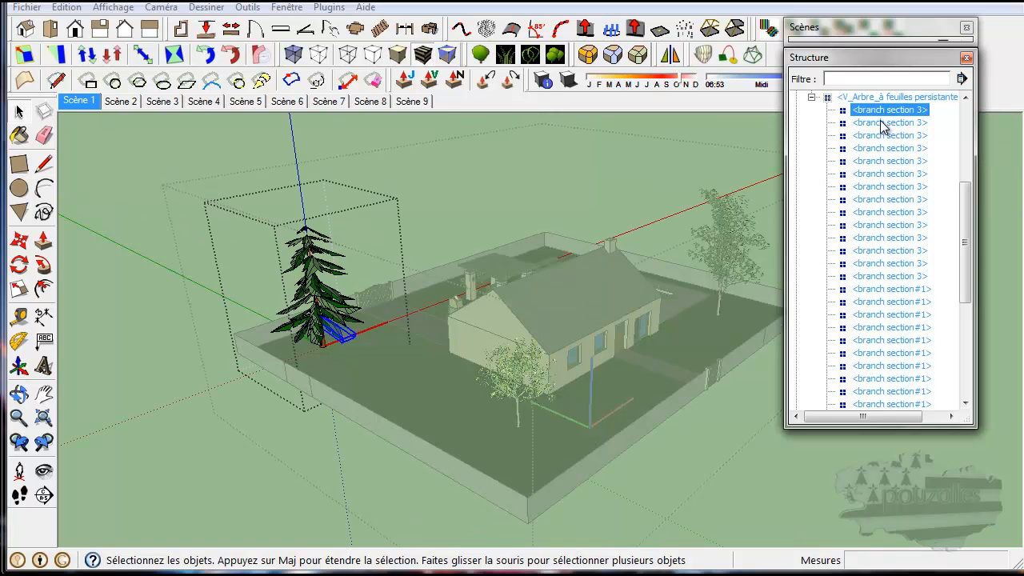
click(881, 124)
click(882, 136)
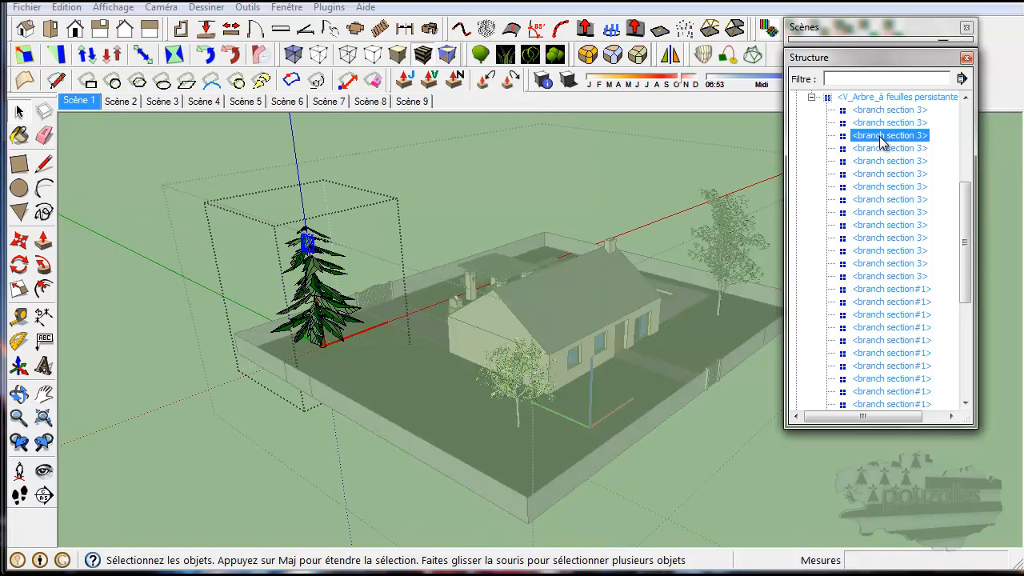
click(880, 149)
click(880, 162)
click(878, 174)
click(878, 186)
click(877, 199)
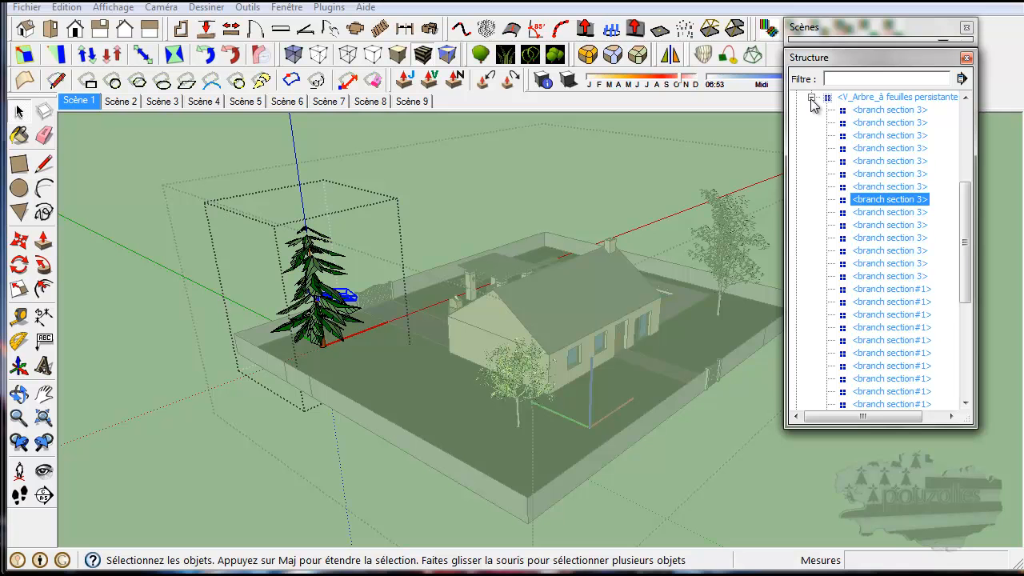
click(680, 163)
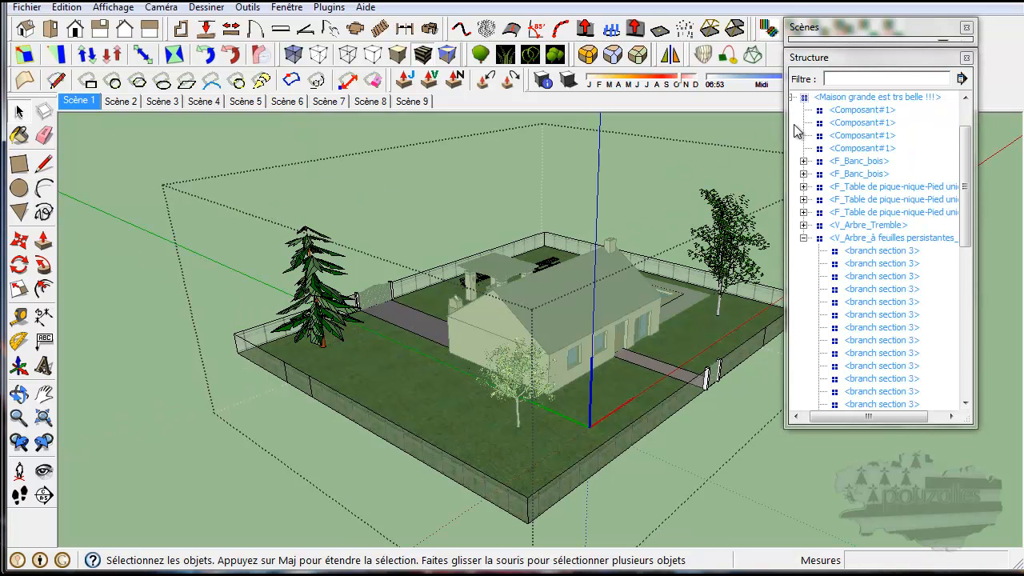
- Collapse V_Arbre_à feuilles persistantes_9 m and Maison grande est trs belle !!! in the structure, leaving the open component
click(803, 238)
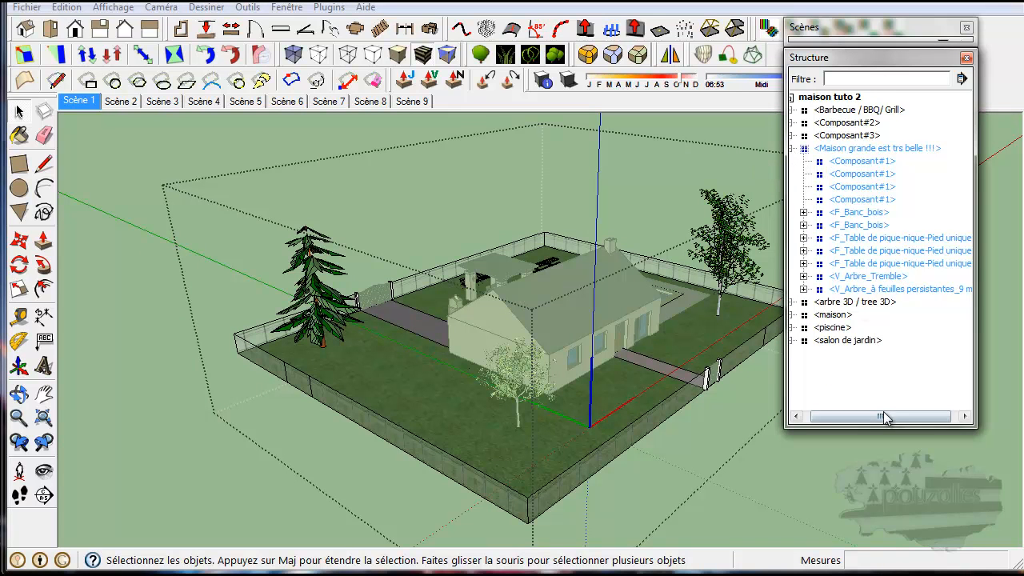
drag(883, 416, 875, 416)
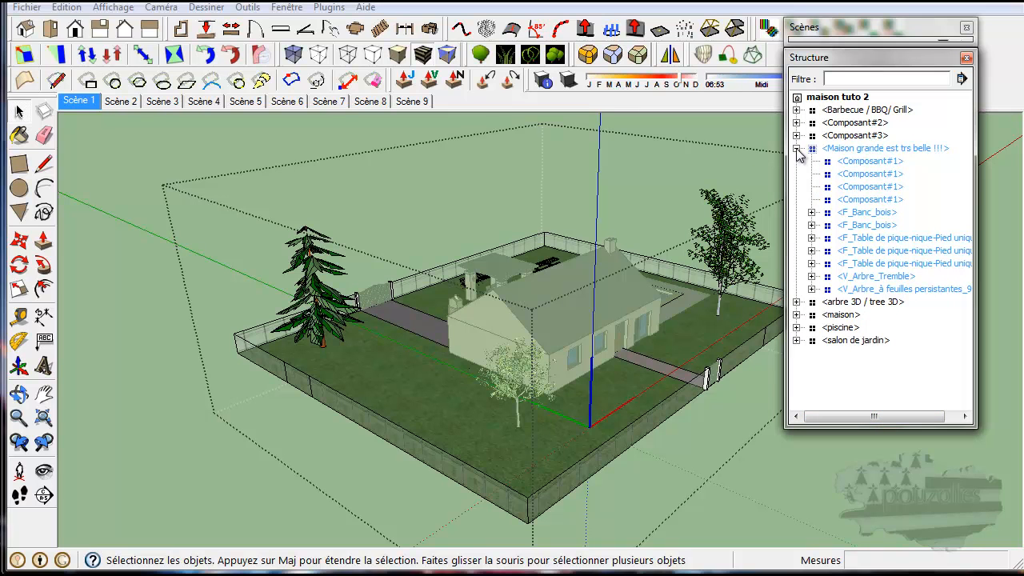
click(527, 164)
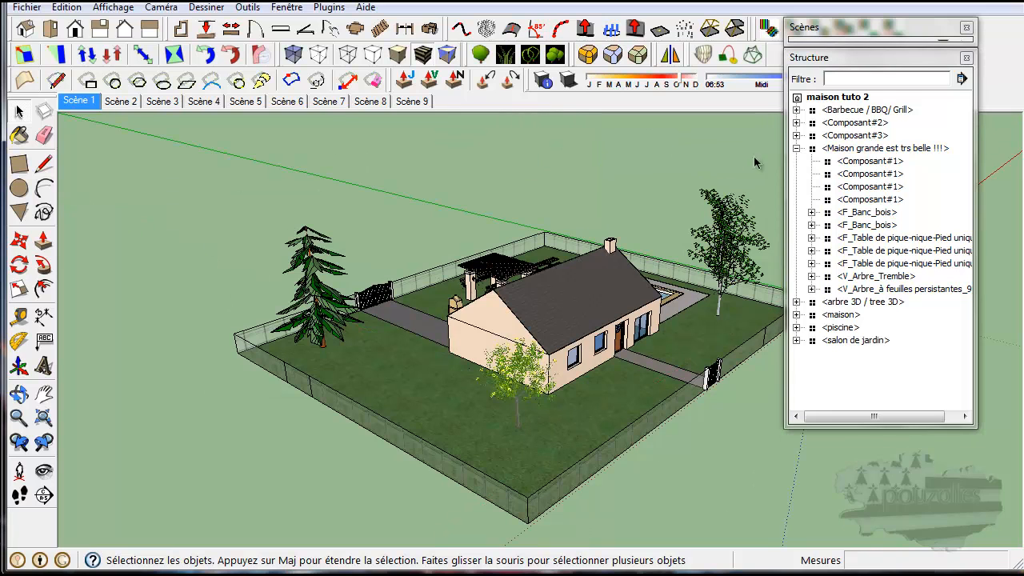
click(795, 148)
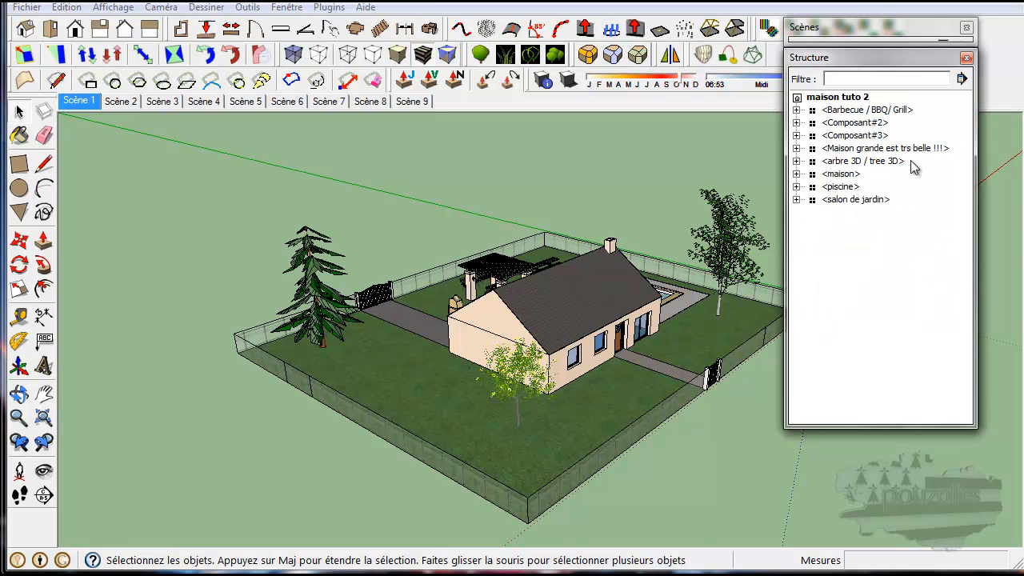
- Expand arbre 3D / tree 3D, select its nested 3d tree - yellow&green tree to locate it, then leave the component and collapse the branch
click(796, 160)
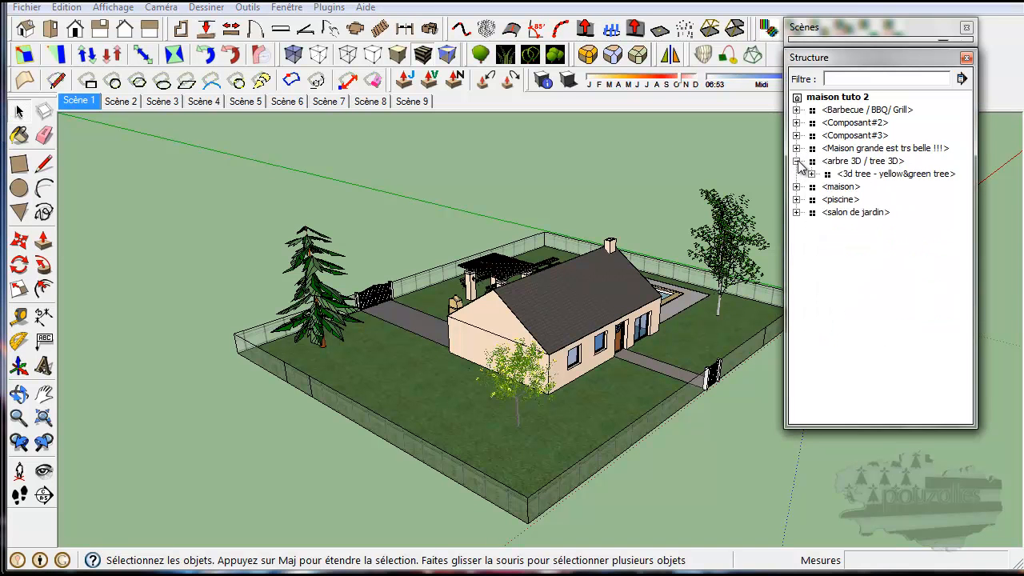
click(811, 173)
click(873, 176)
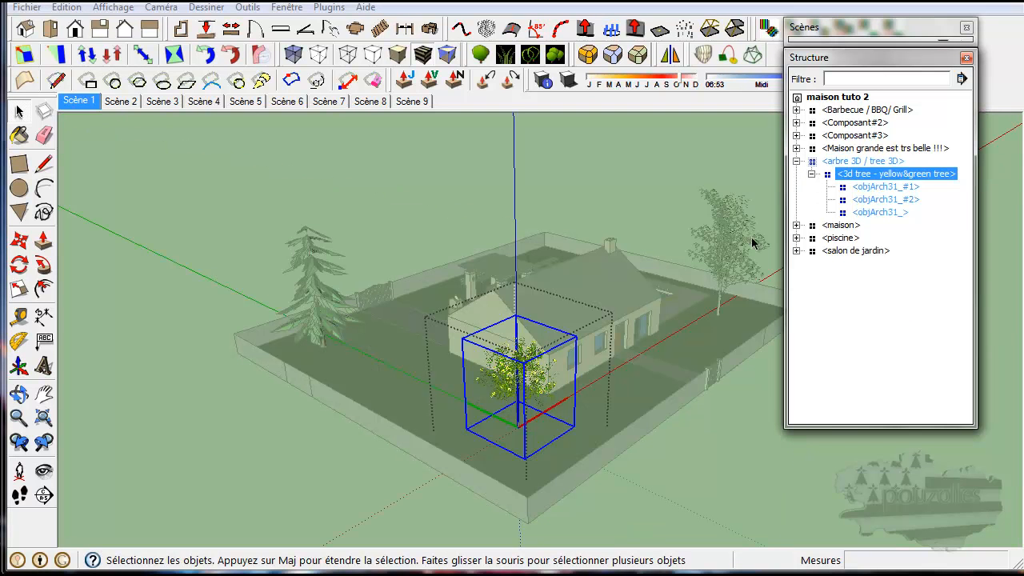
click(655, 174)
click(656, 175)
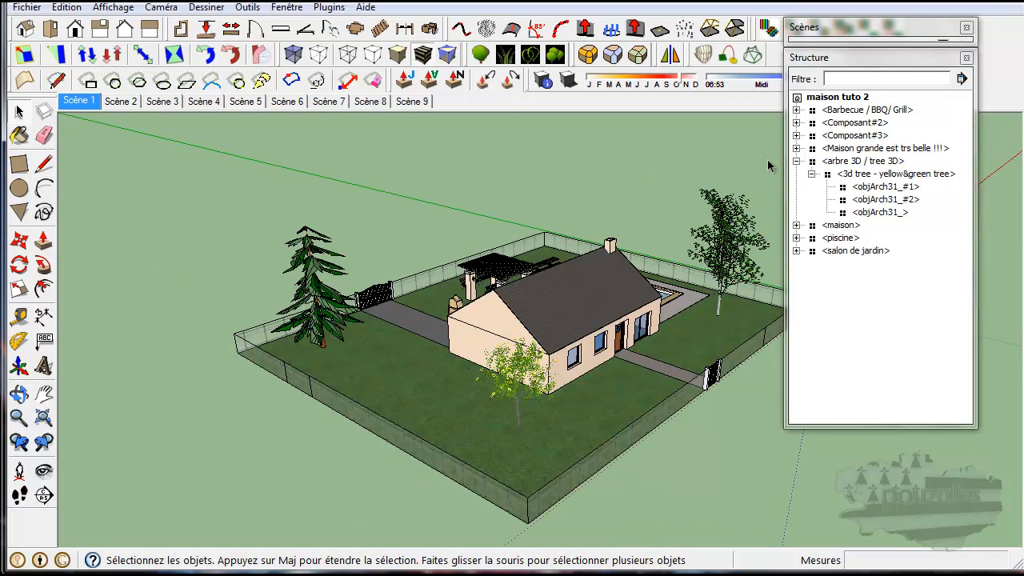
click(796, 161)
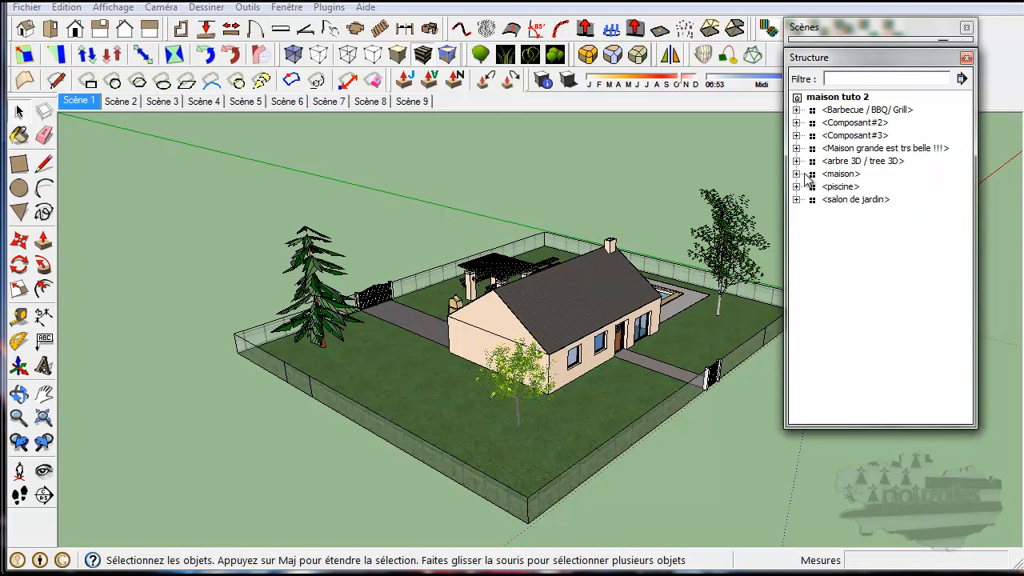
- Select maison in the structure and view the house from its front facade
click(834, 174)
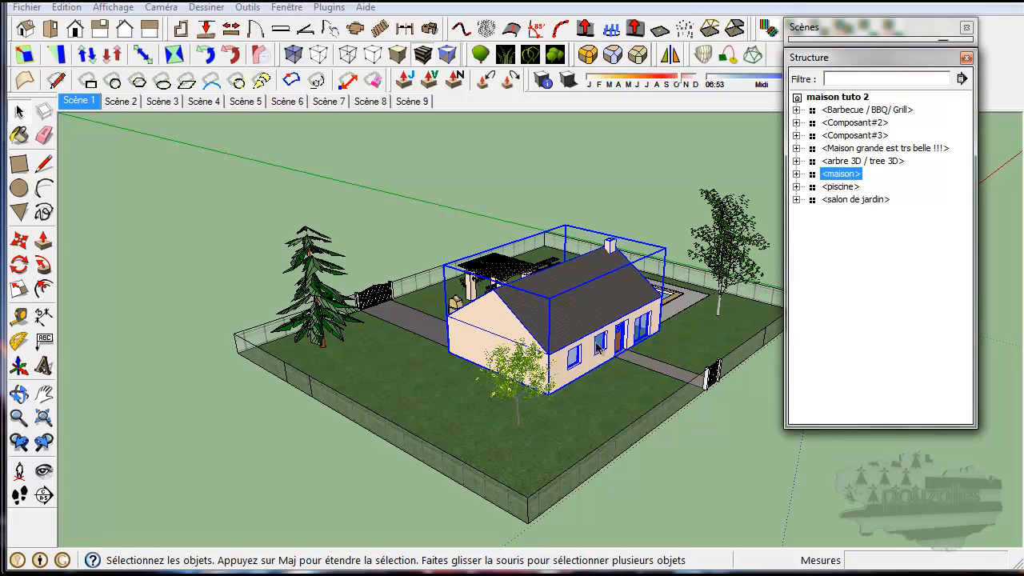
scroll(596, 345, up, 6)
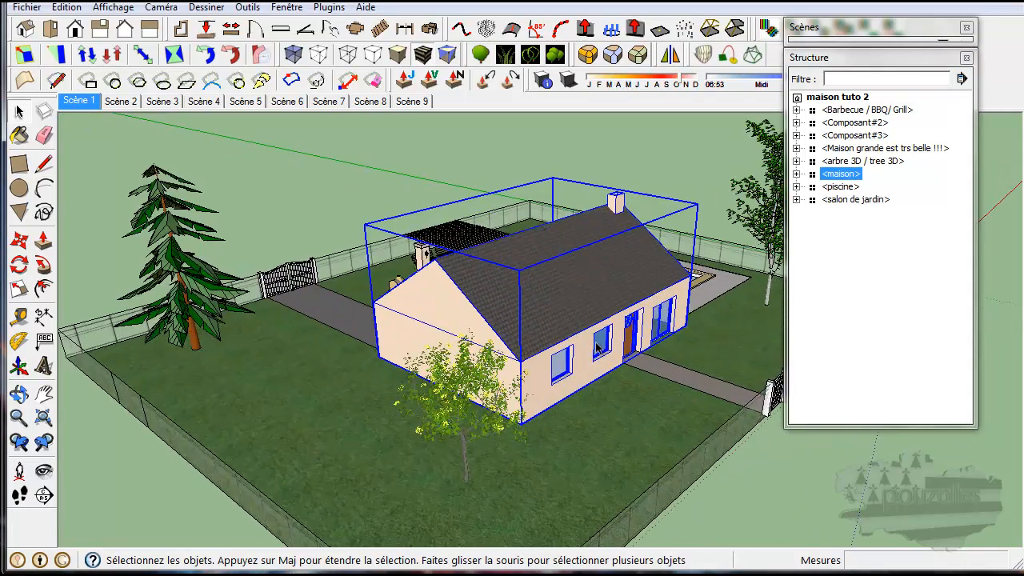
scroll(596, 345, up, 2)
middle_drag(595, 345, 490, 163)
middle_drag(436, 183, 492, 366)
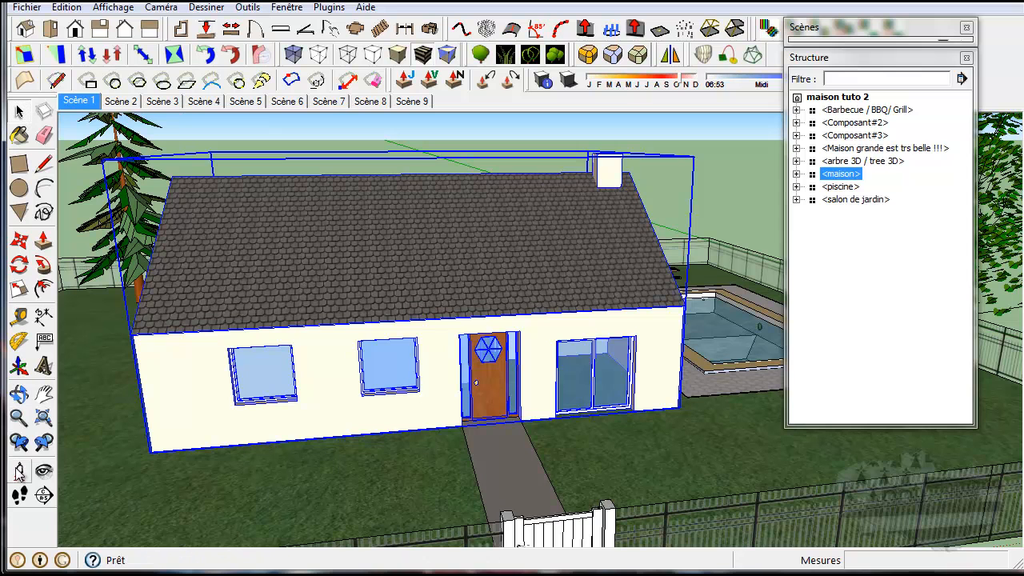
- Place a section plane parallel to the house's front facade and move it about 1.99 m into the house
click(44, 495)
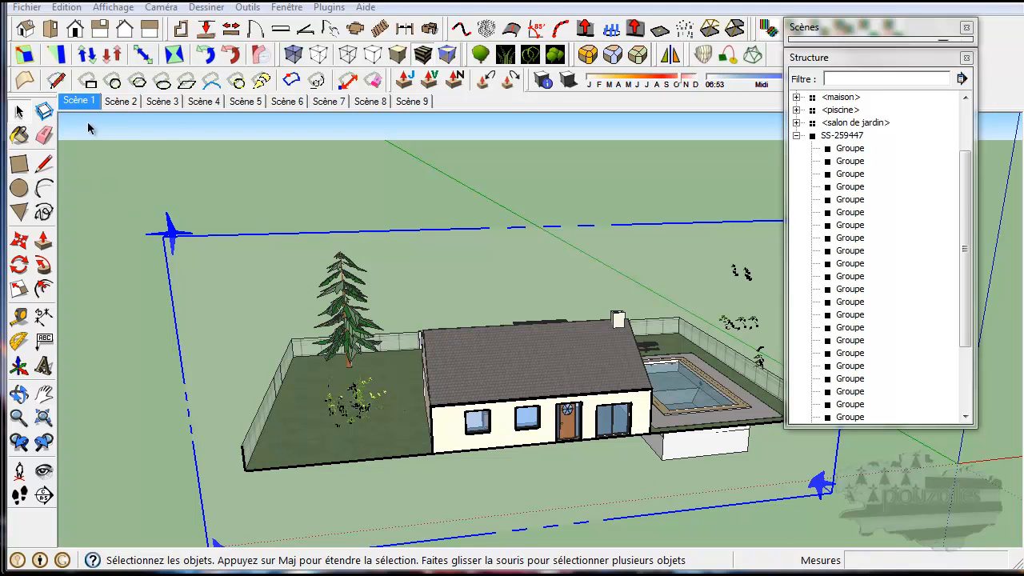
click(20, 240)
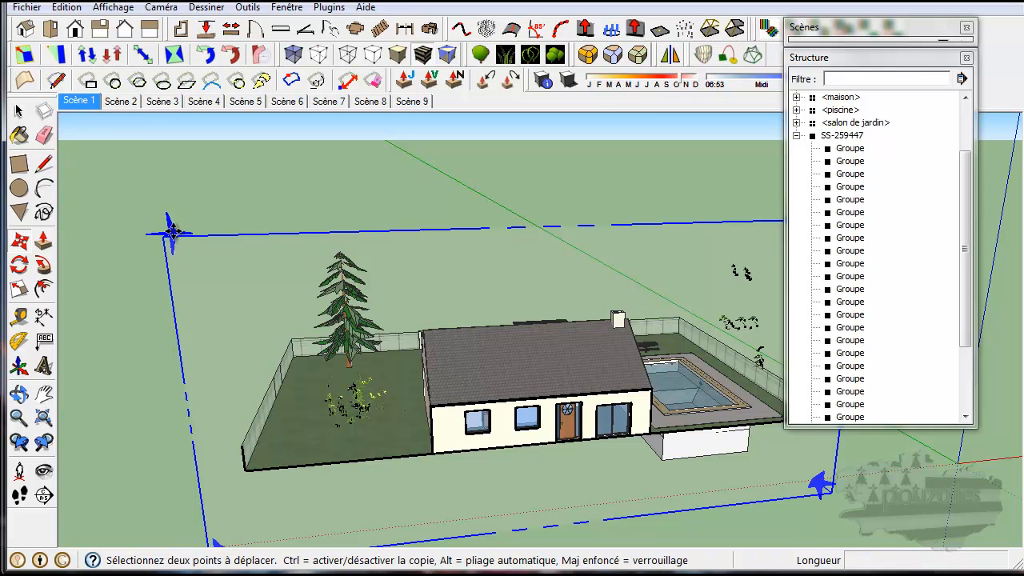
click(171, 232)
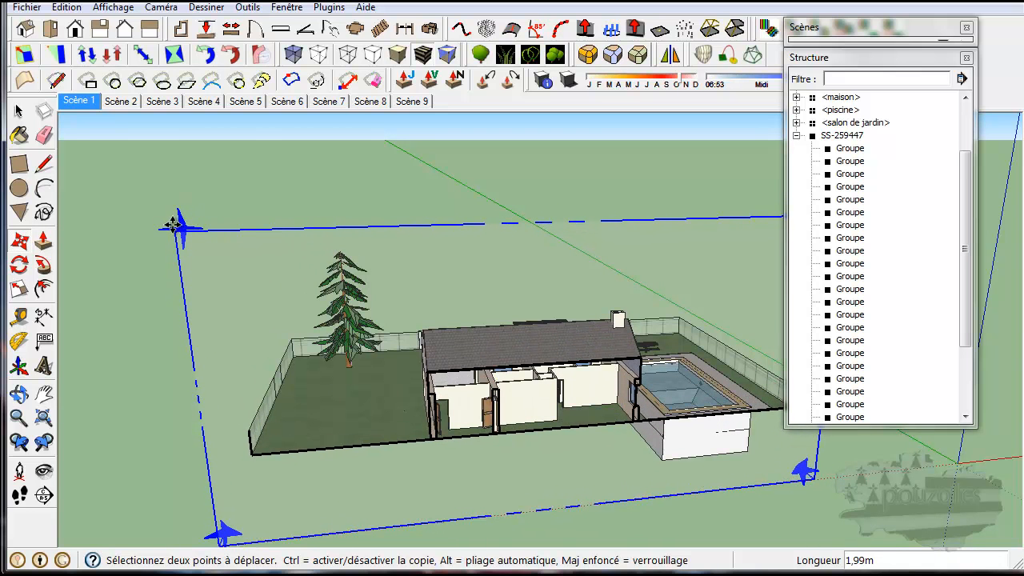
click(172, 224)
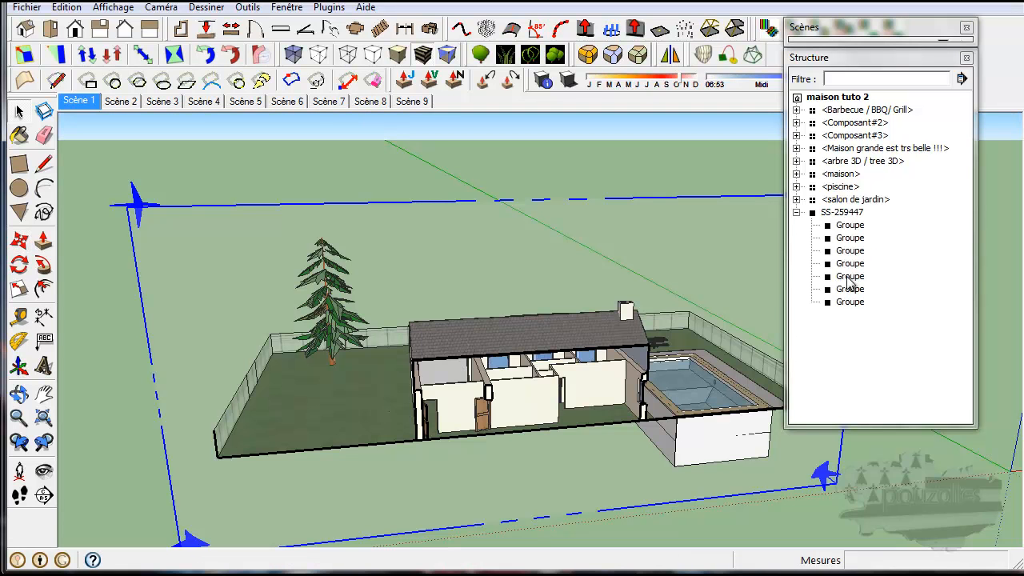
- Examine the rooms and interior doors through the section cut, and collapse the SS-259447 group in the structure
scroll(476, 427, up, 8)
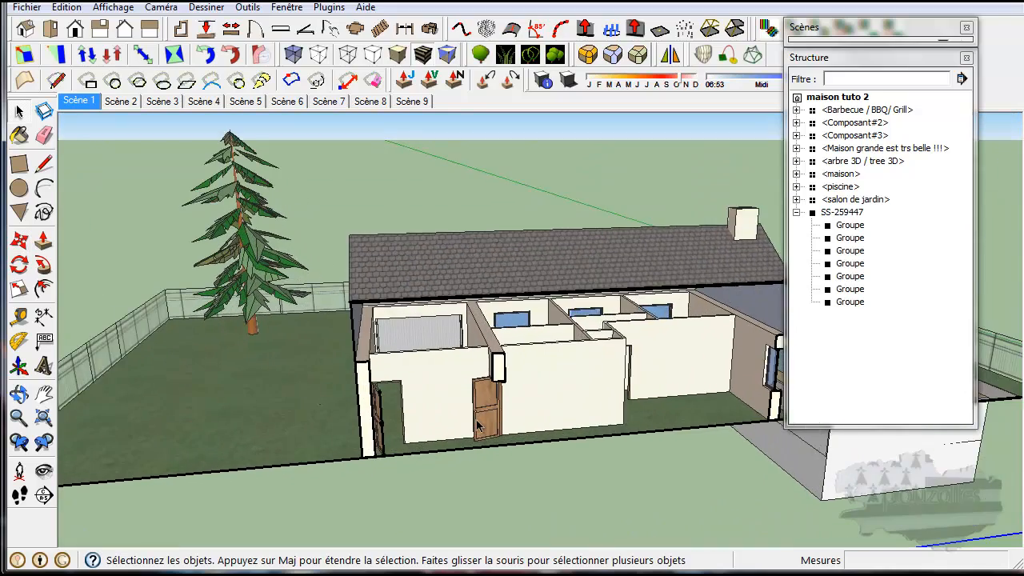
scroll(476, 427, up, 2)
mouse_move(621, 370)
middle_down()
mouse_move(576, 407)
mouse_move(531, 413)
mouse_move(473, 400)
mouse_move(464, 419)
mouse_move(656, 397)
mouse_move(647, 381)
mouse_move(623, 375)
middle_up()
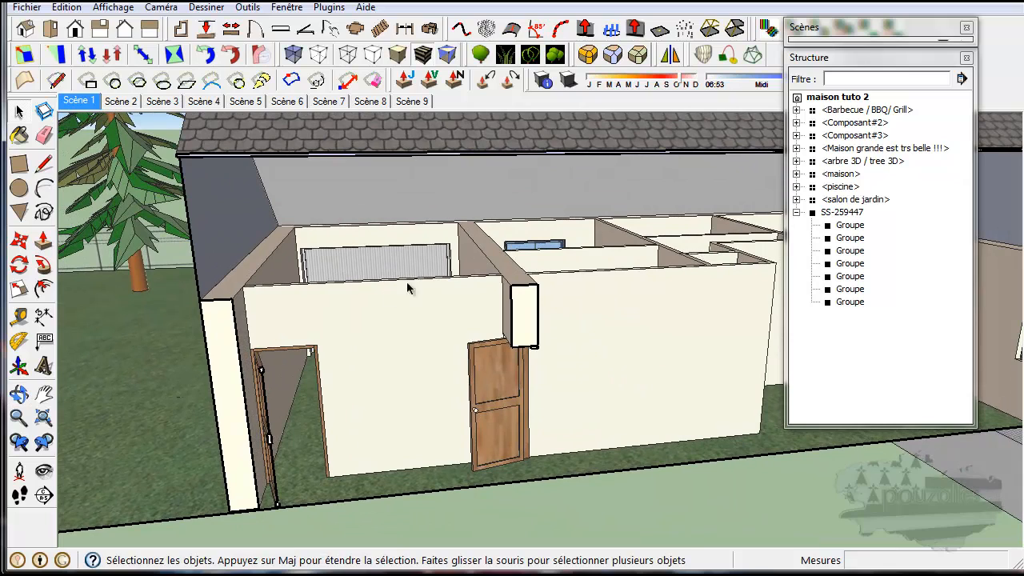
mouse_move(325, 382)
middle_down()
mouse_move(391, 354)
mouse_move(378, 339)
mouse_move(349, 344)
mouse_move(319, 379)
middle_up()
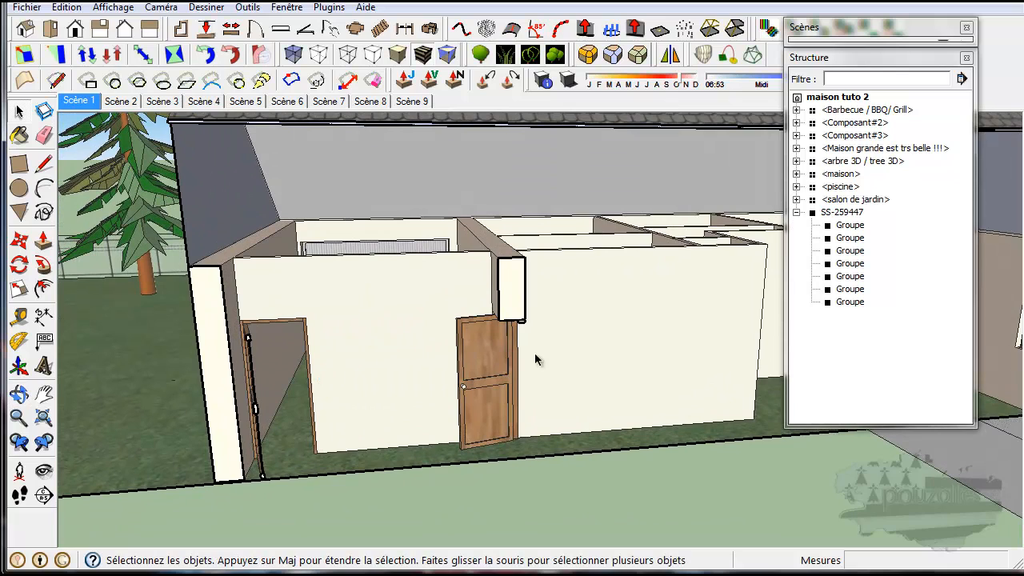
scroll(514, 360, down, 10)
middle_drag(621, 353, 514, 377)
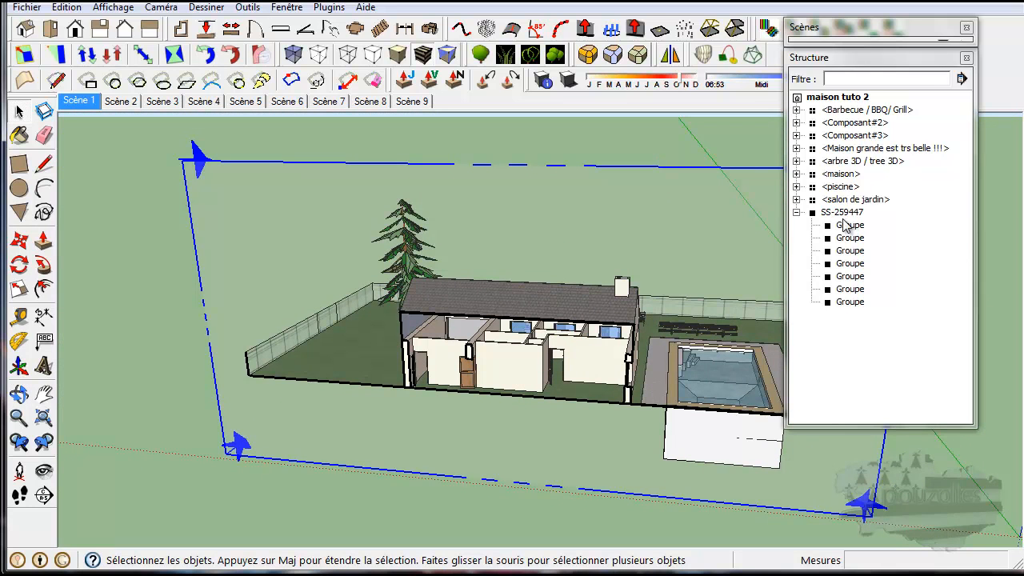
click(795, 212)
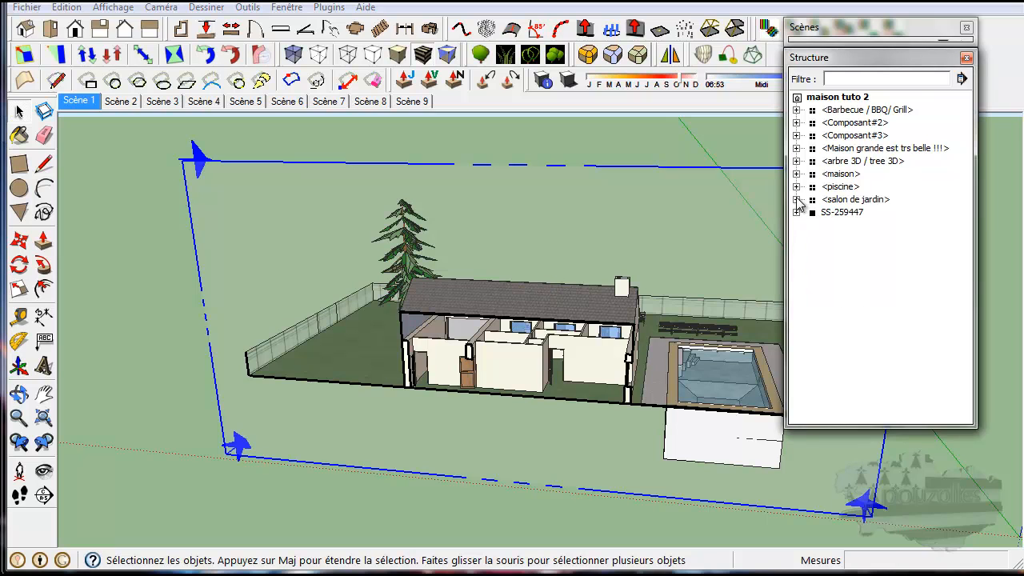
- Expand piscine in the structure, select its nested component to locate the pool, and leave the component
click(796, 186)
click(851, 200)
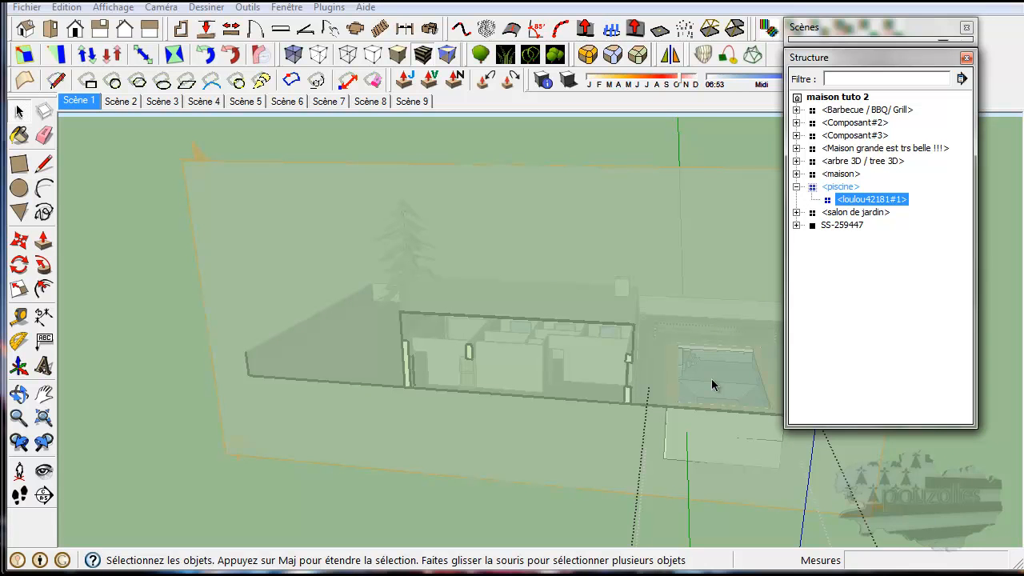
click(731, 199)
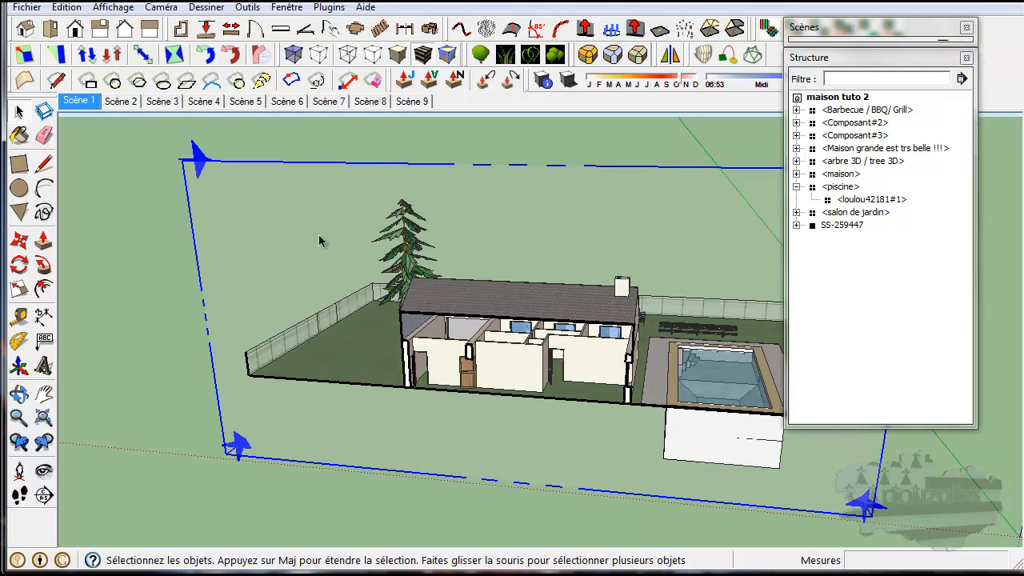
- Select the section plane cutting through the house and delete it
click(168, 157)
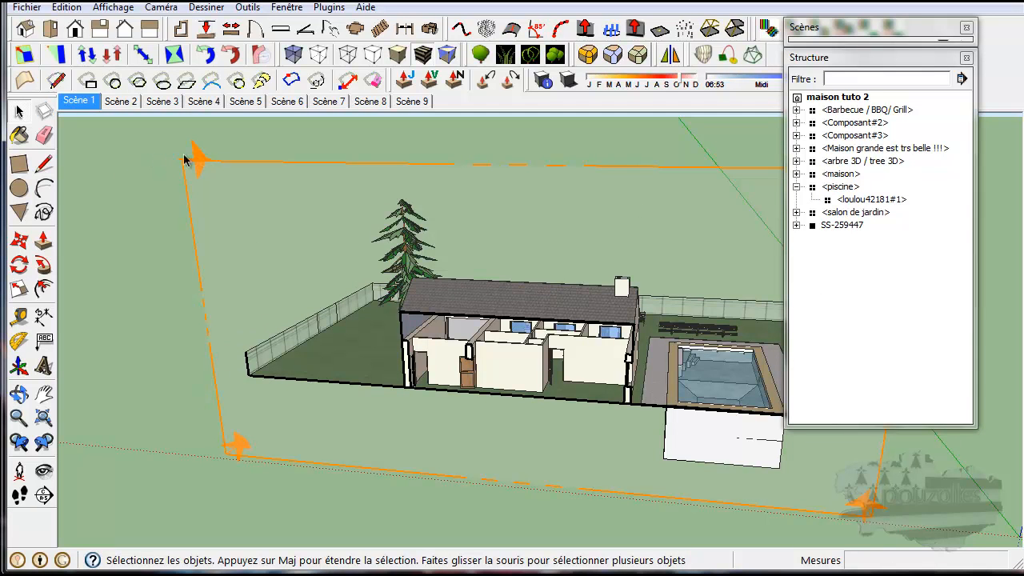
drag(152, 141, 261, 188)
click(182, 189)
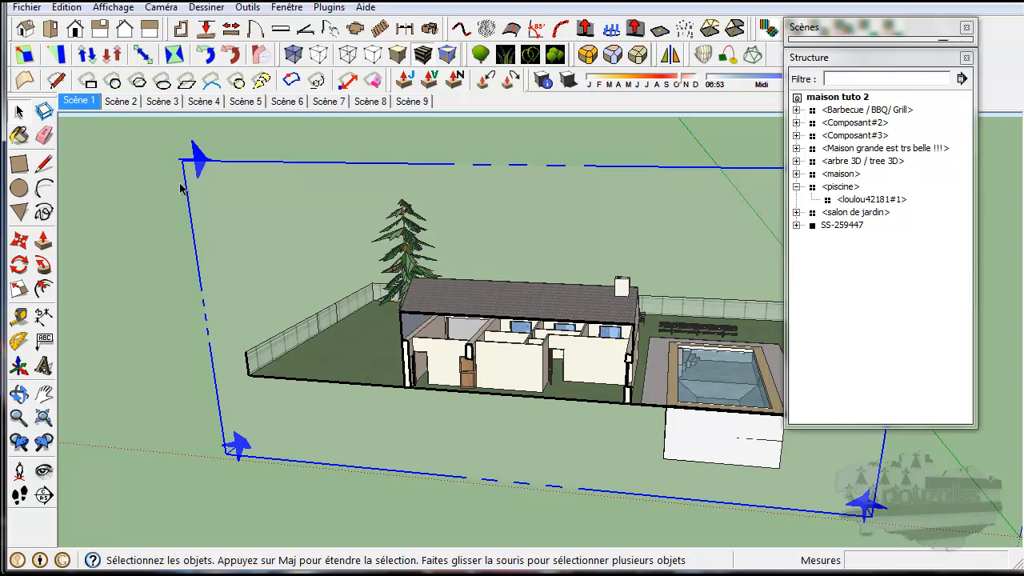
key(Delete)
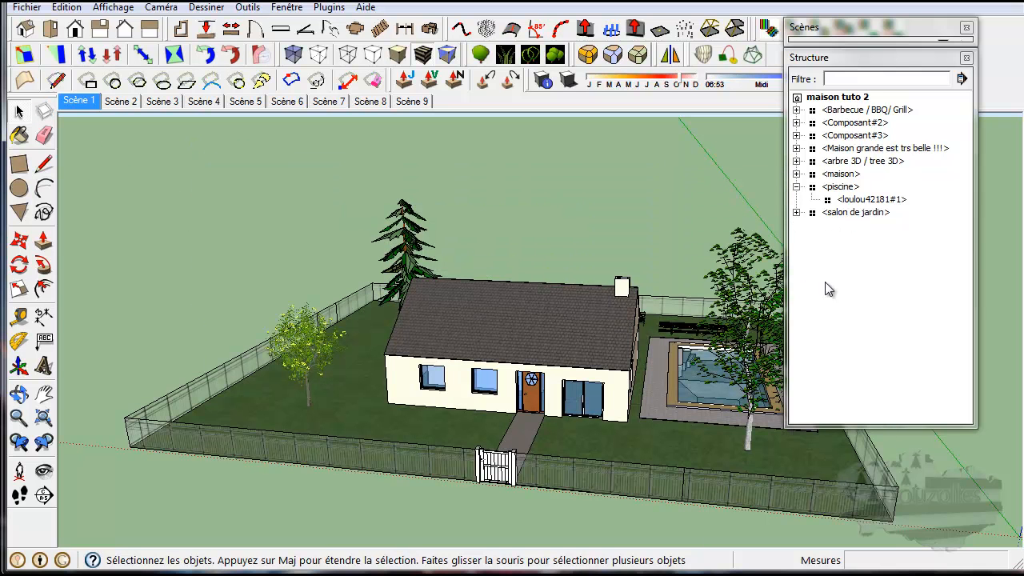
- Collapse piscine, expand maison and select Porte de garage in the structure to locate the garage door at the back of the house
scroll(717, 392, up, 2)
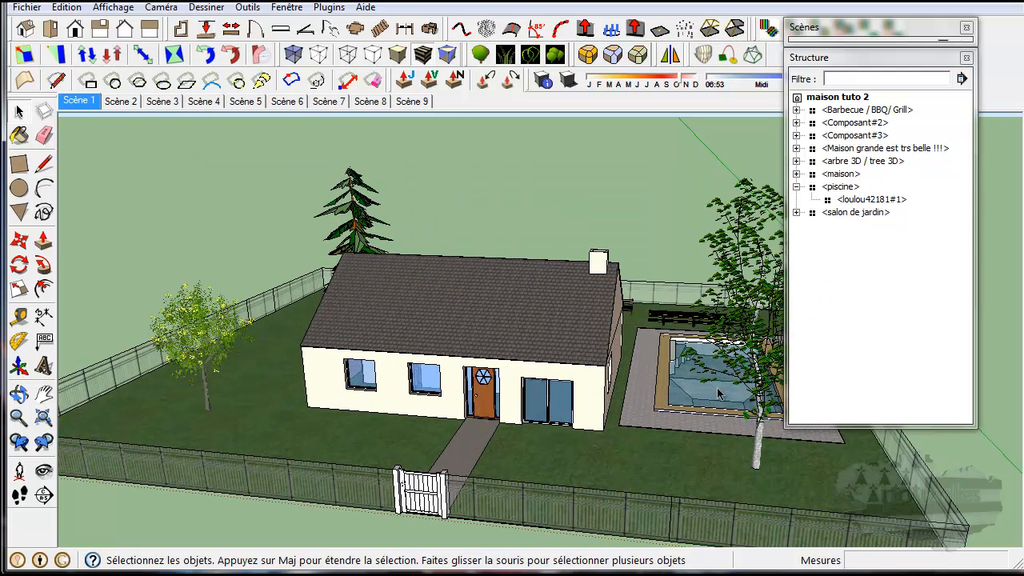
click(796, 186)
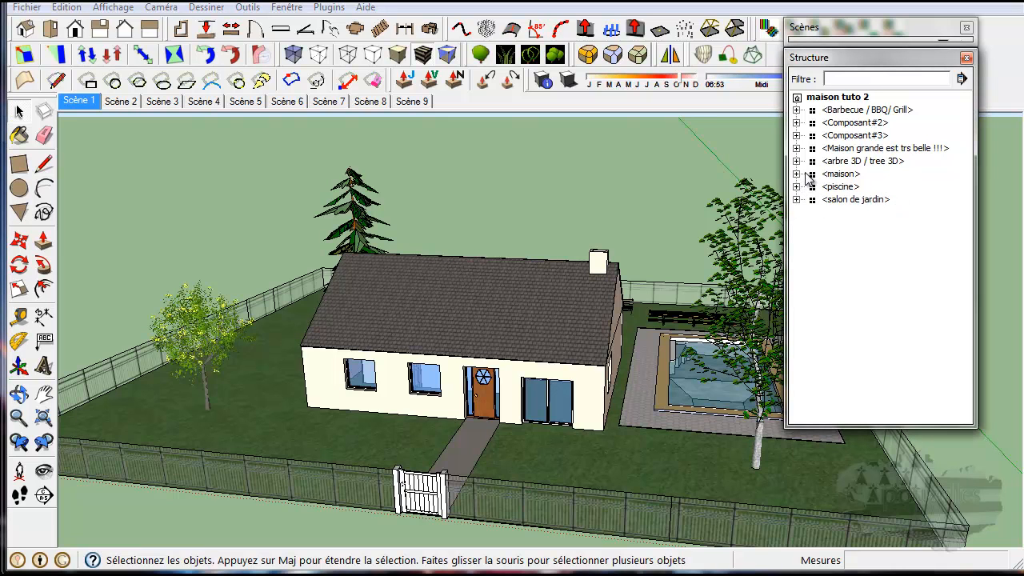
click(796, 174)
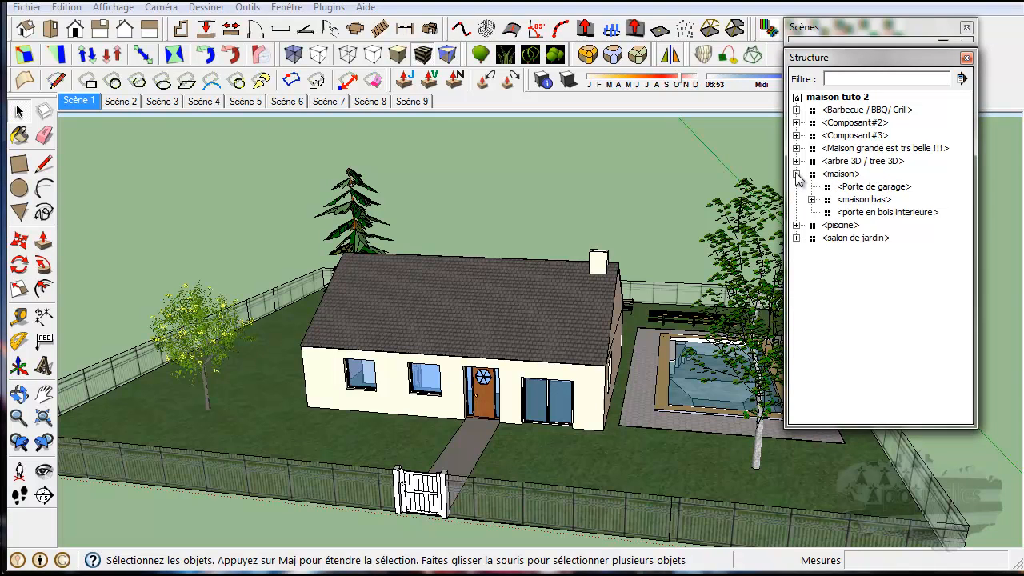
click(860, 186)
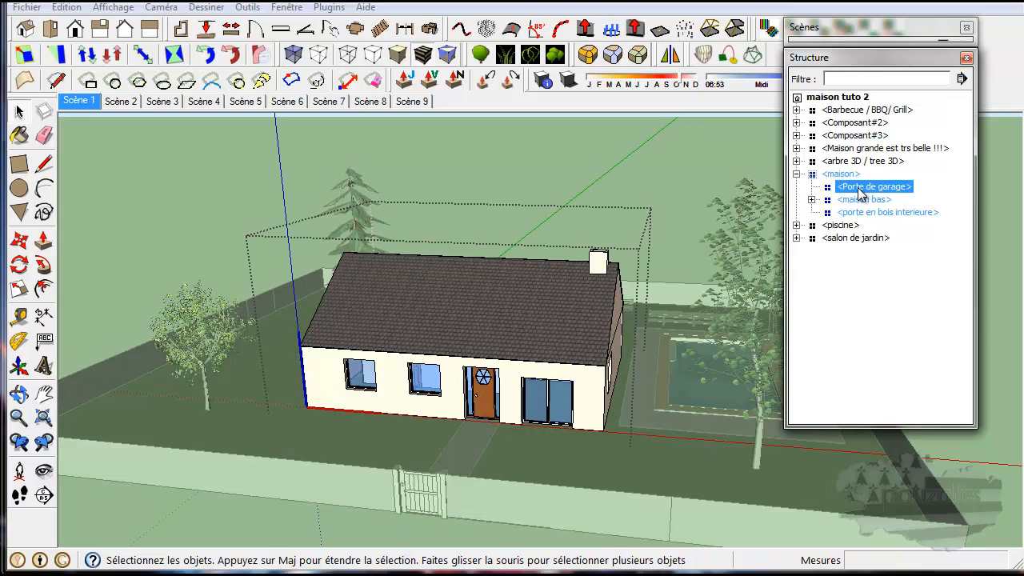
middle_drag(649, 312, 220, 329)
middle_drag(684, 291, 241, 279)
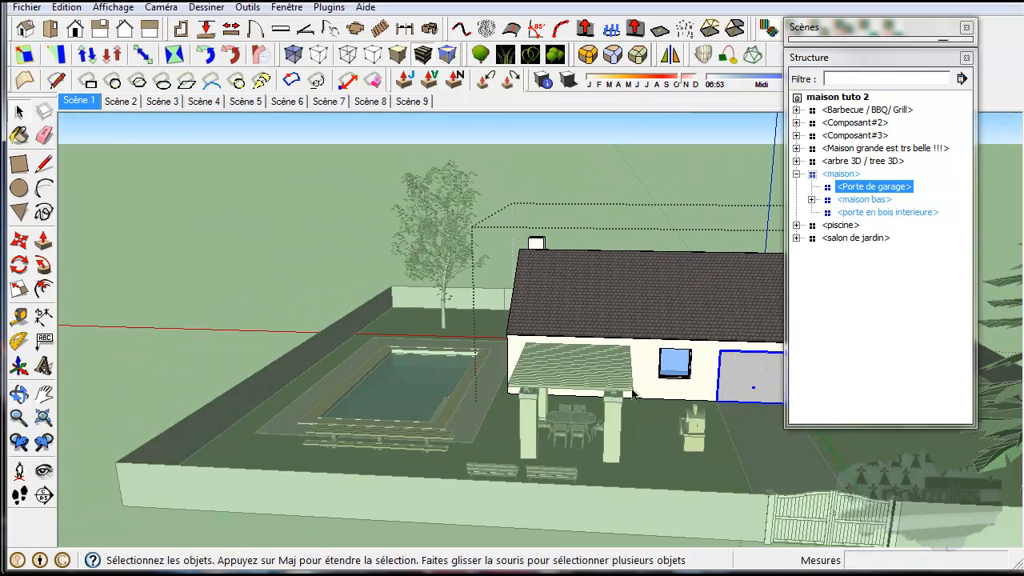
middle_drag(695, 400, 516, 375)
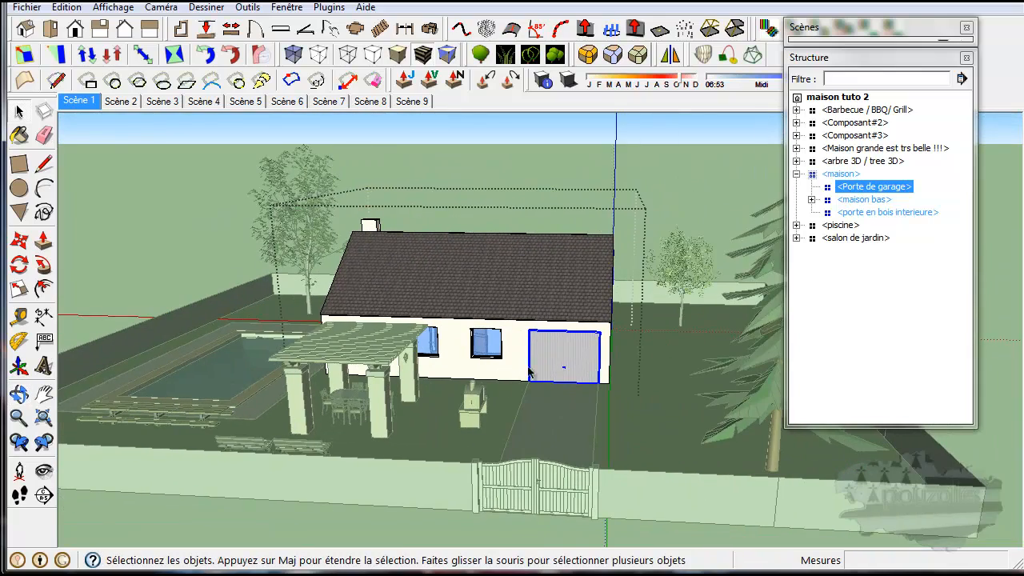
scroll(557, 356, up, 6)
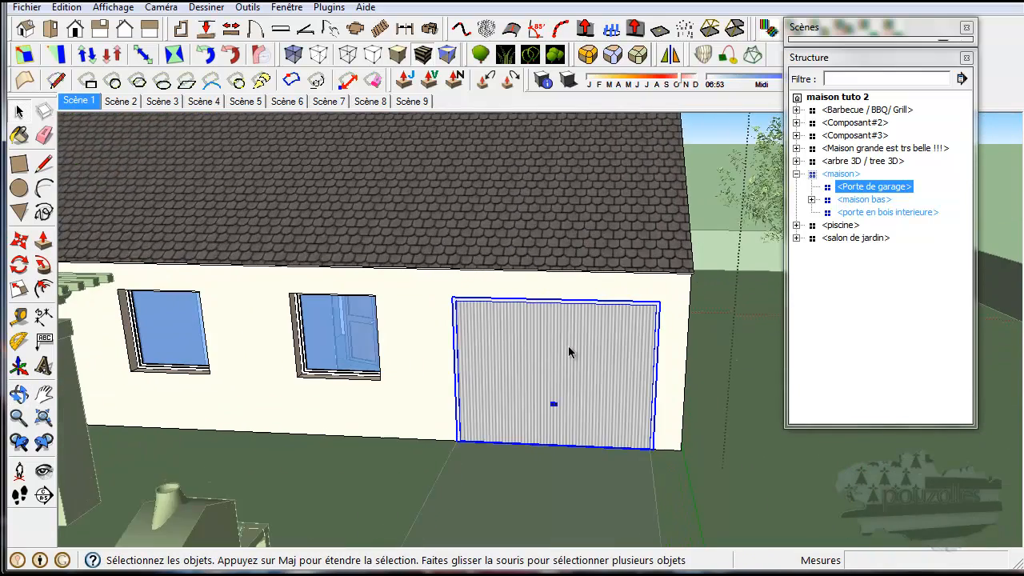
scroll(568, 352, up, 4)
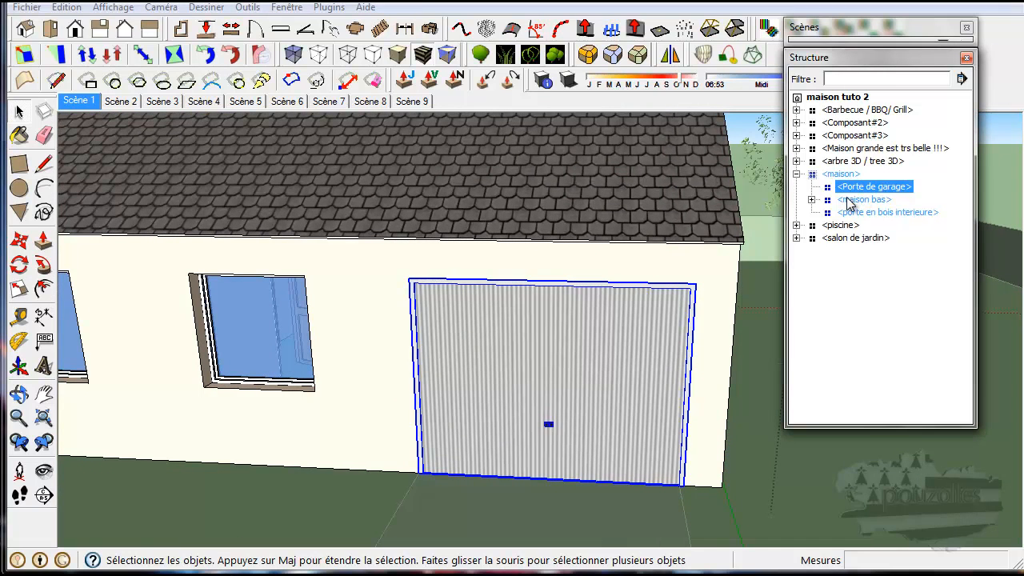
- Expand maison bas in the structure and select maison bas, Porte en bois and porte 2 to locate each one in the house
click(811, 199)
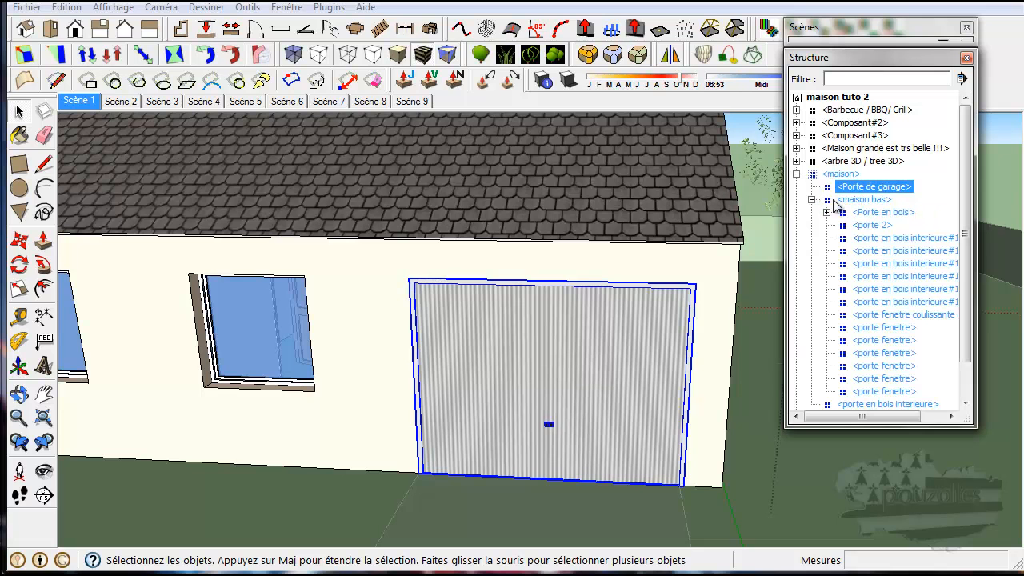
click(864, 200)
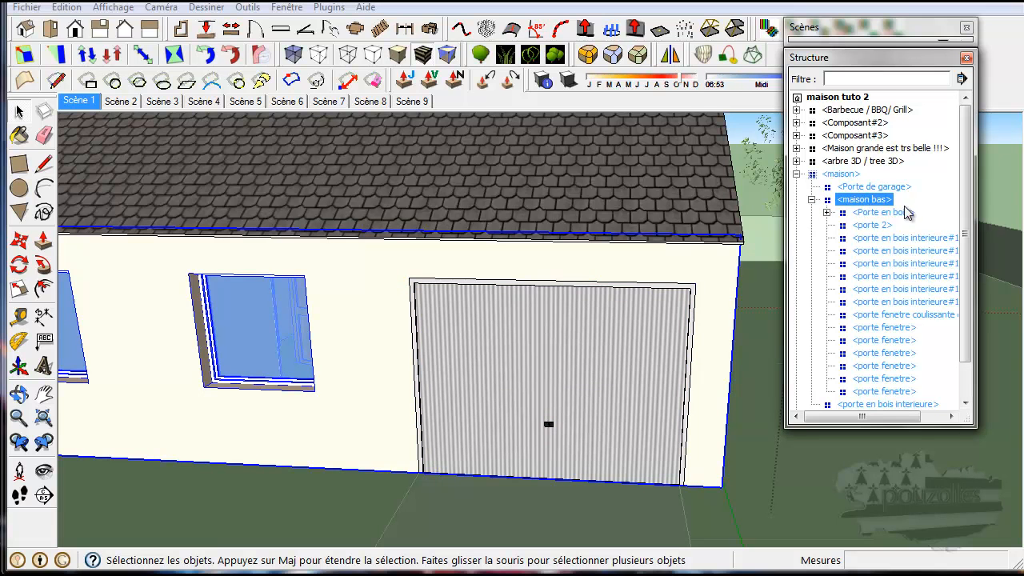
click(879, 213)
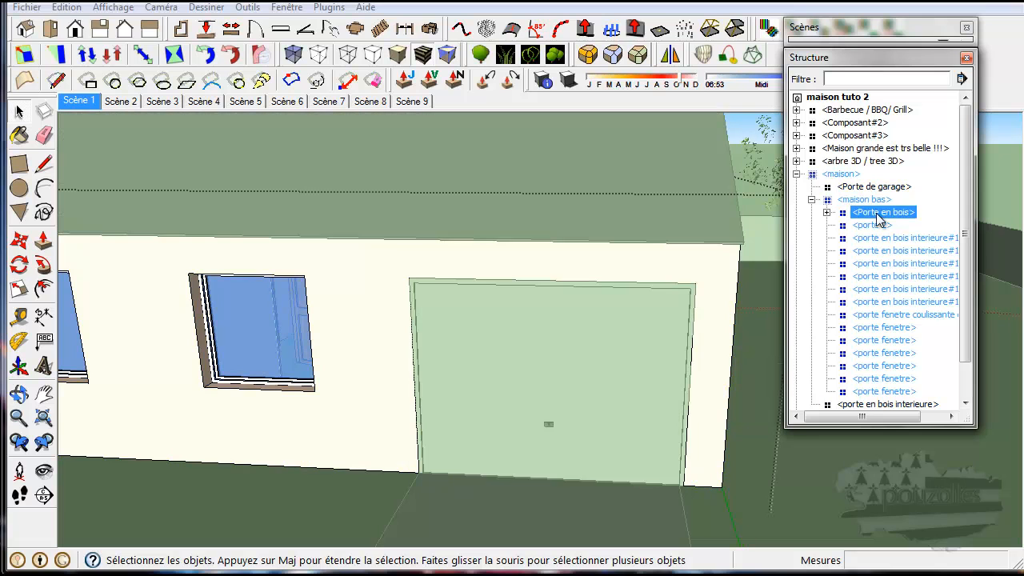
scroll(883, 205, down, 1)
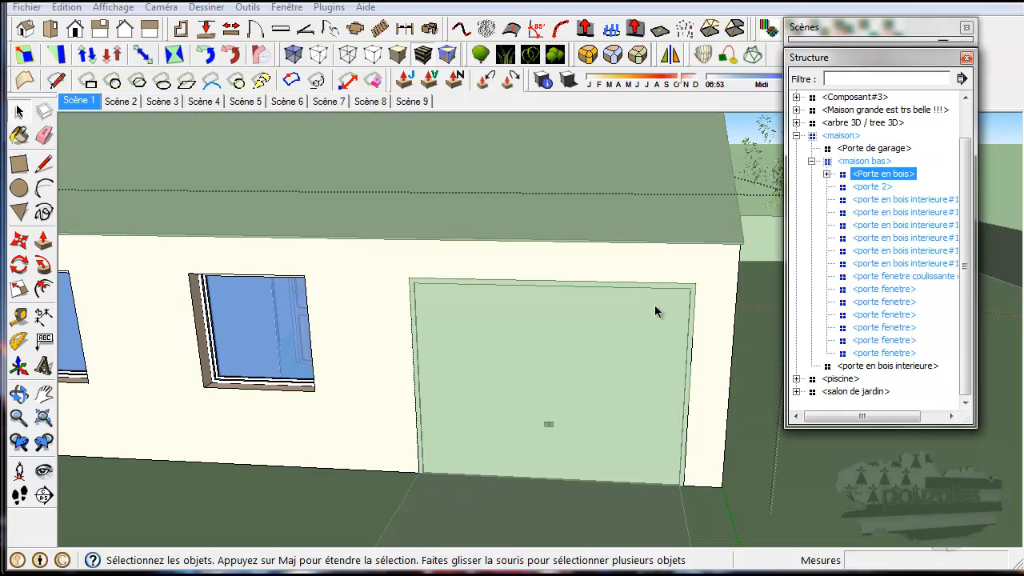
click(883, 189)
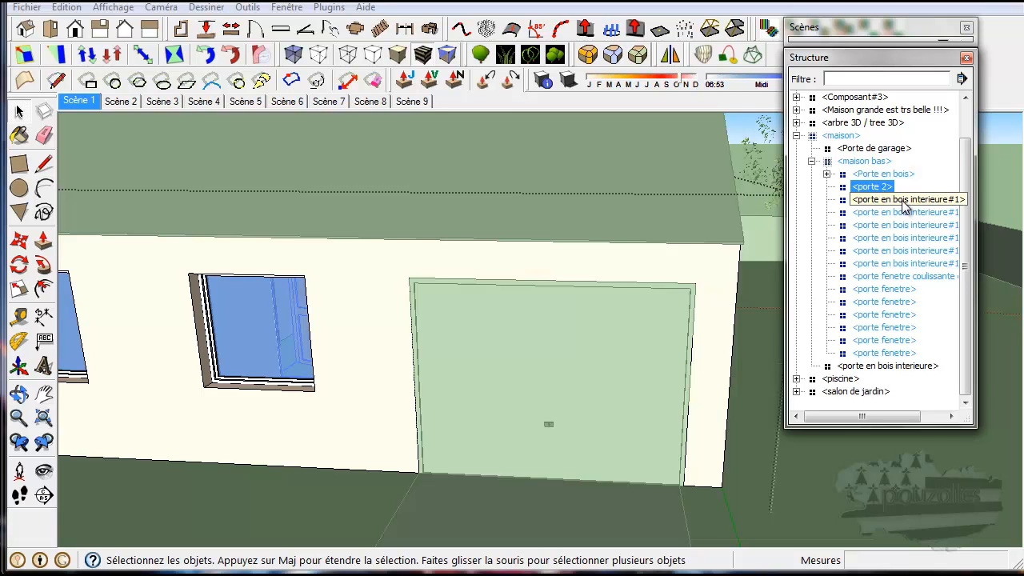
- Select the six porte fenetre components of maison bas one after another to locate each window in the house
click(895, 291)
click(890, 302)
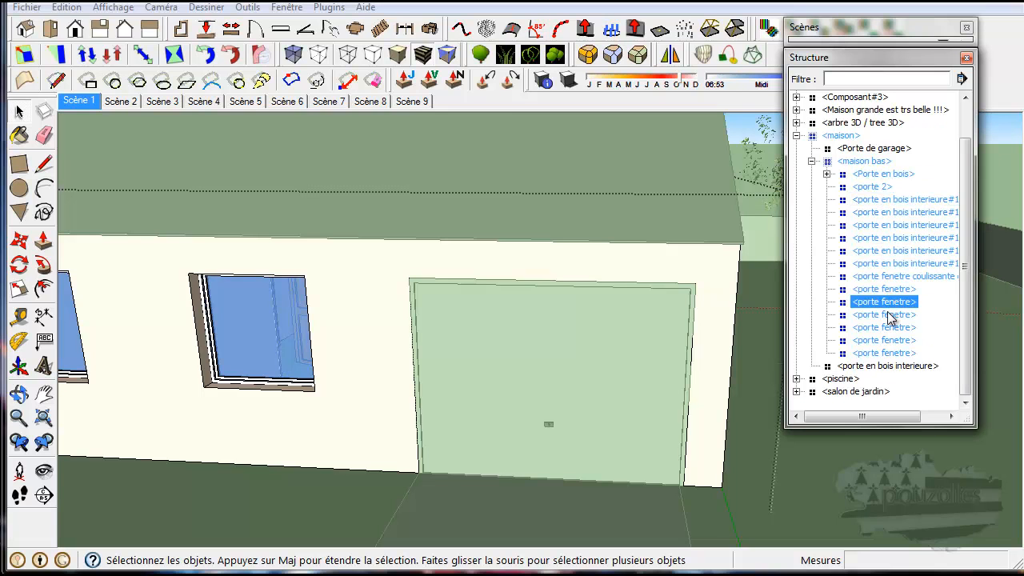
click(890, 315)
click(885, 328)
click(884, 341)
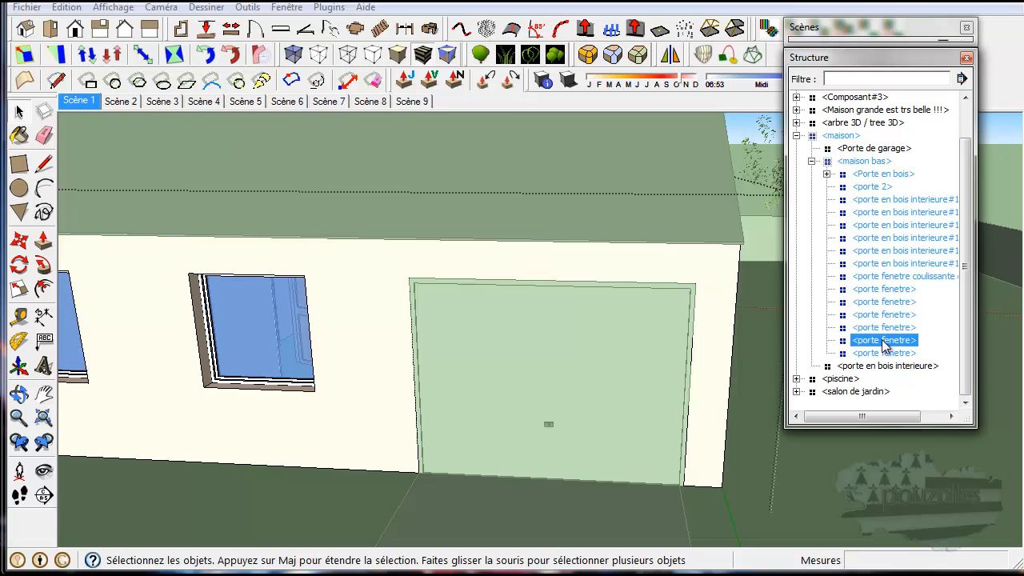
click(881, 353)
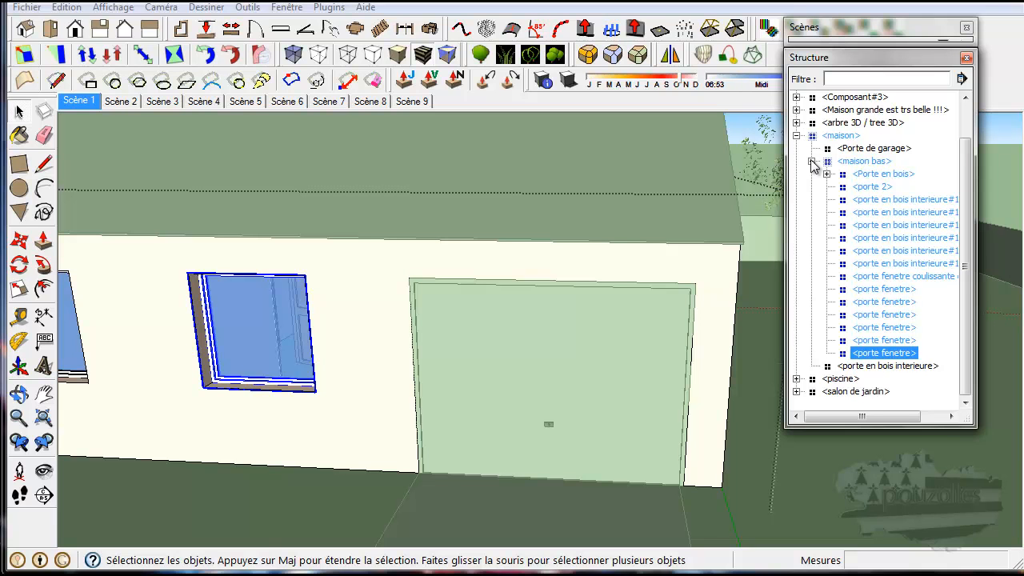
- Leave the nested house components and collapse maison in the structure
click(701, 158)
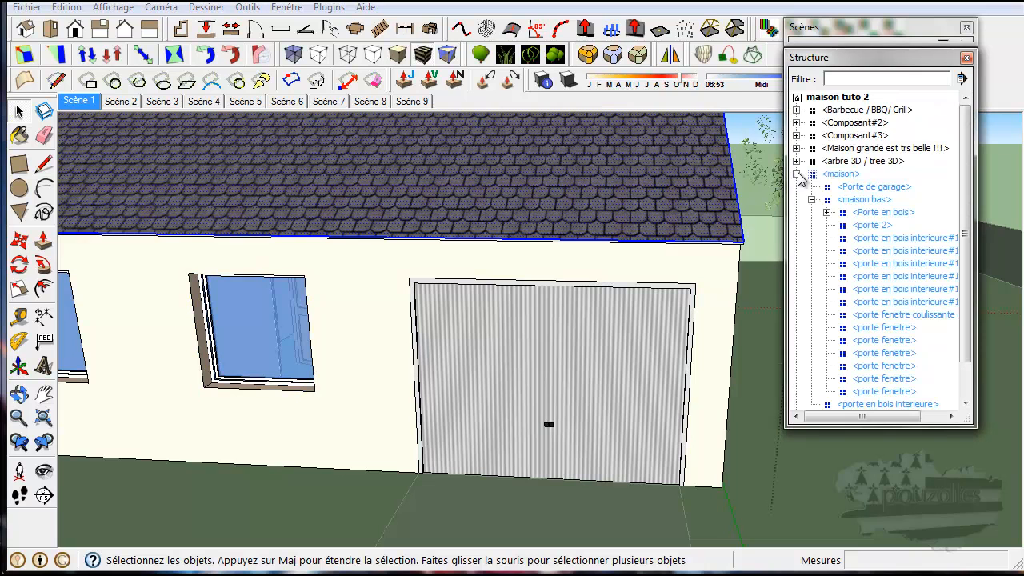
click(1001, 140)
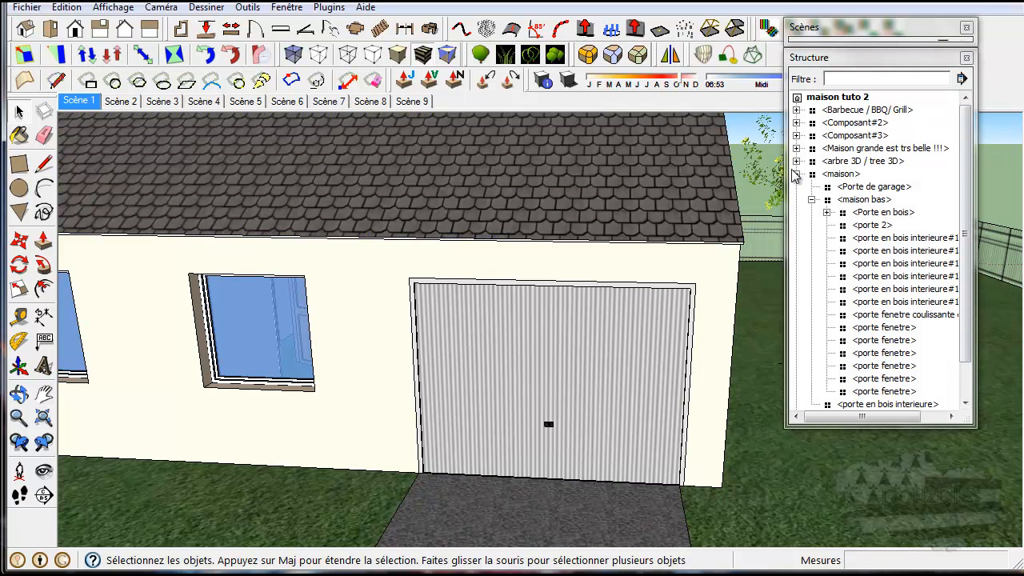
click(795, 173)
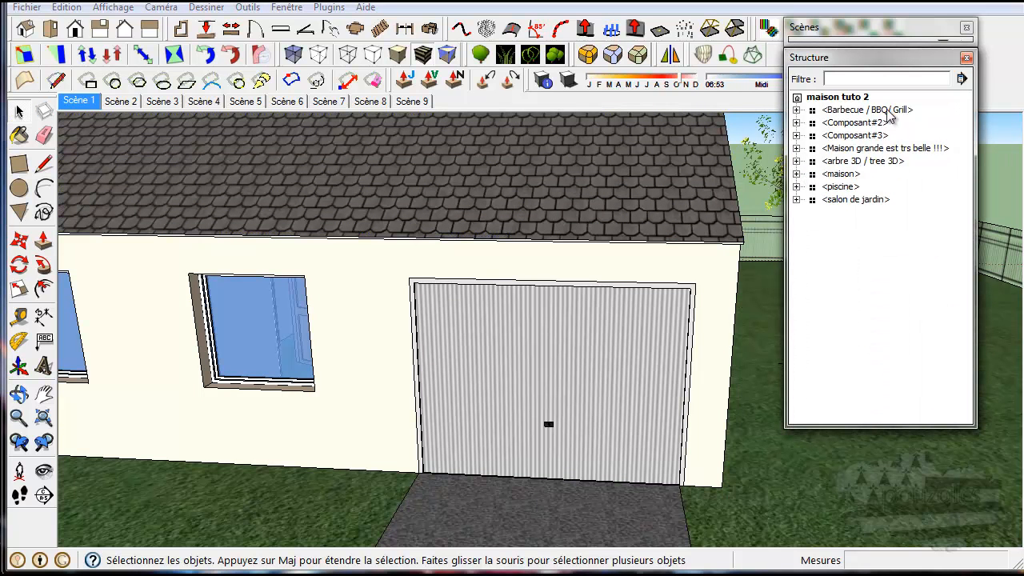
- Return to Scène 1, bring up the model's animation settings, and play the transition to Scène 2
click(89, 106)
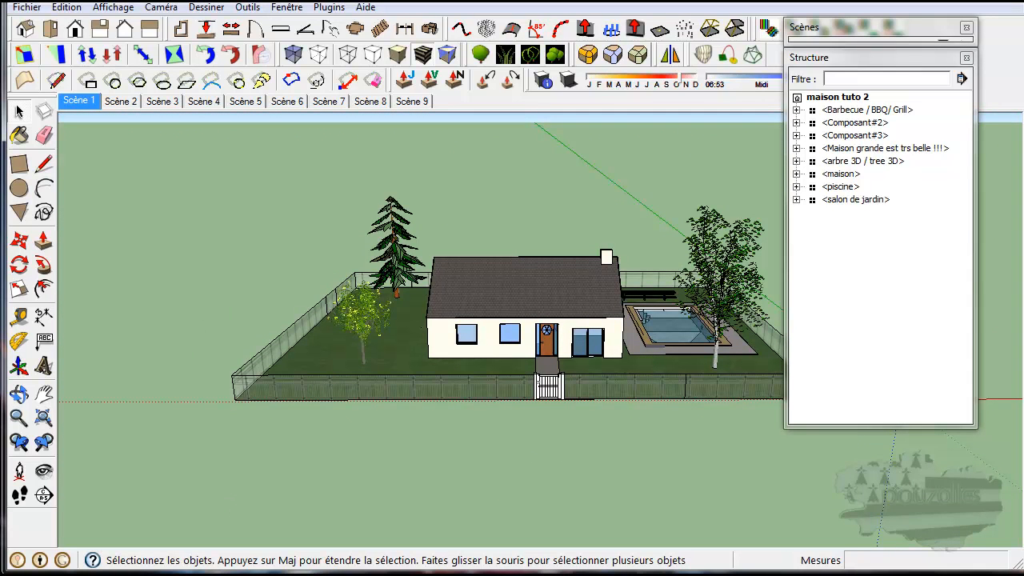
drag(323, 575, 280, 346)
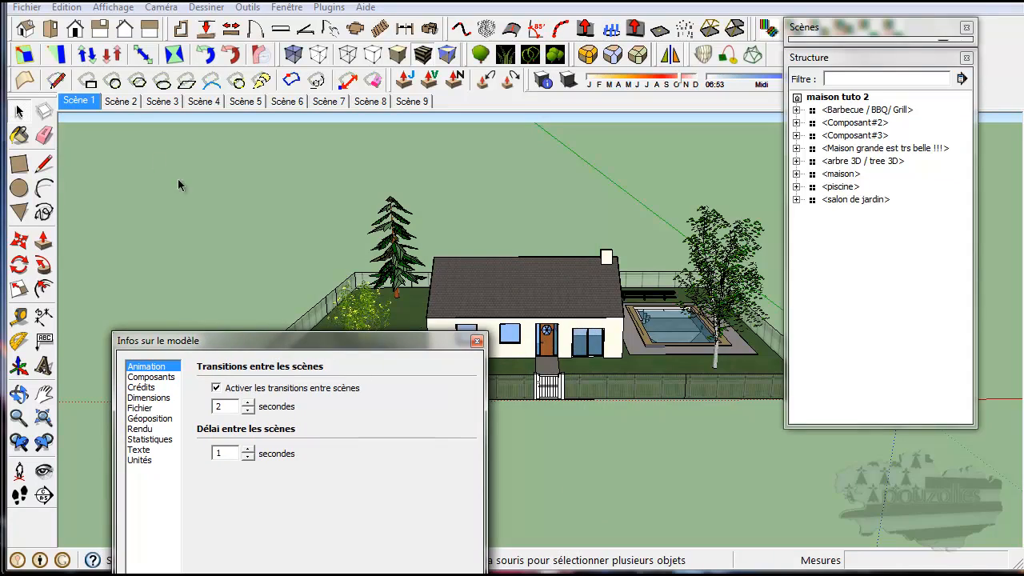
click(130, 103)
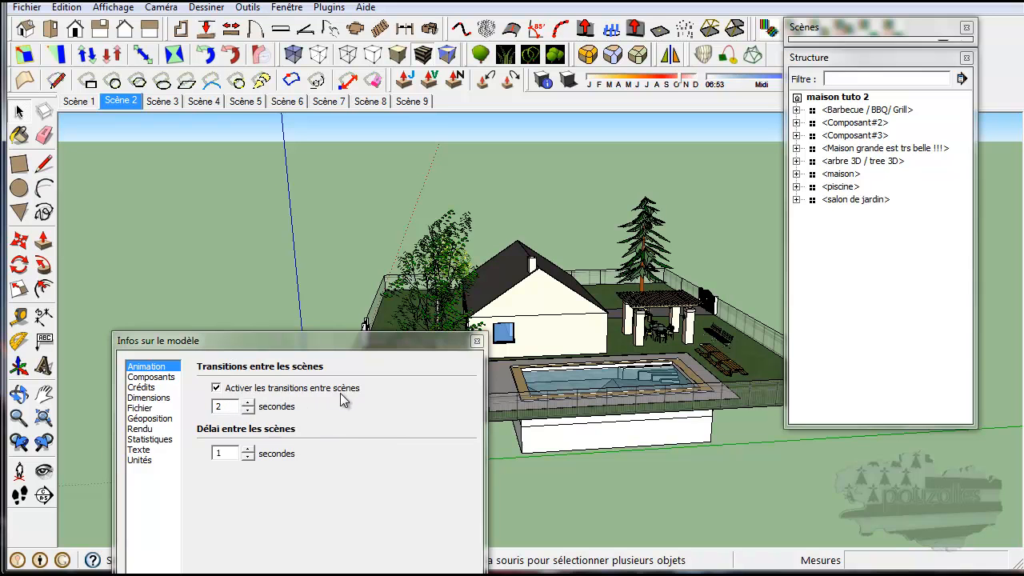
- Set the transition time between scenes to 5 seconds and preview the slower movement through Scène 3, Scène 1 and Scène 2
click(248, 403)
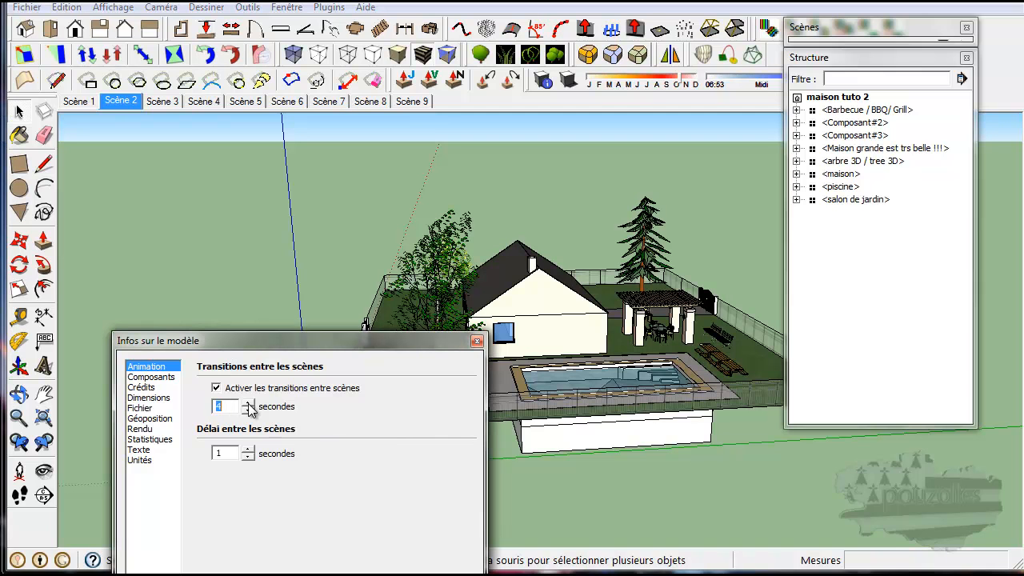
click(157, 102)
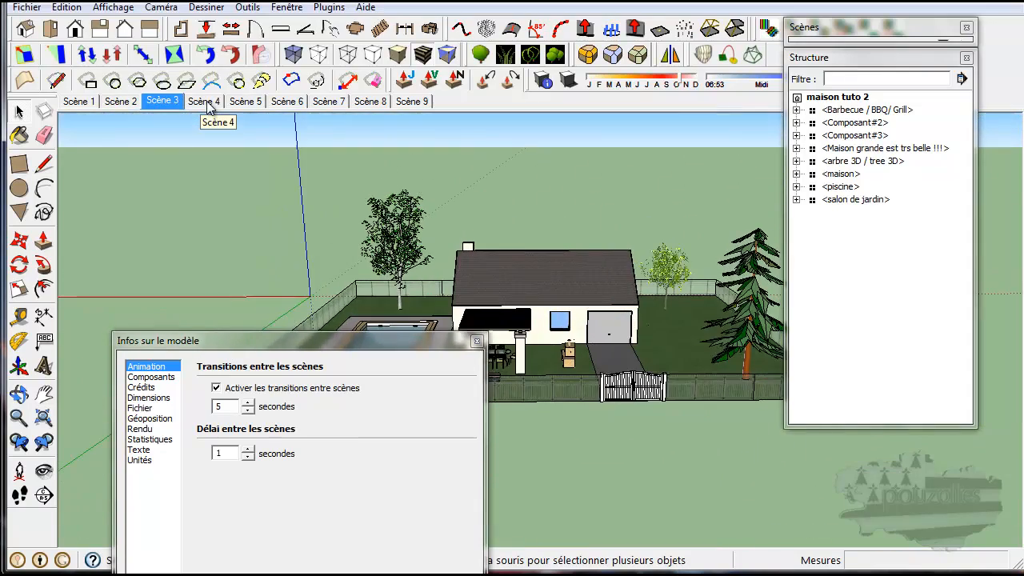
click(84, 105)
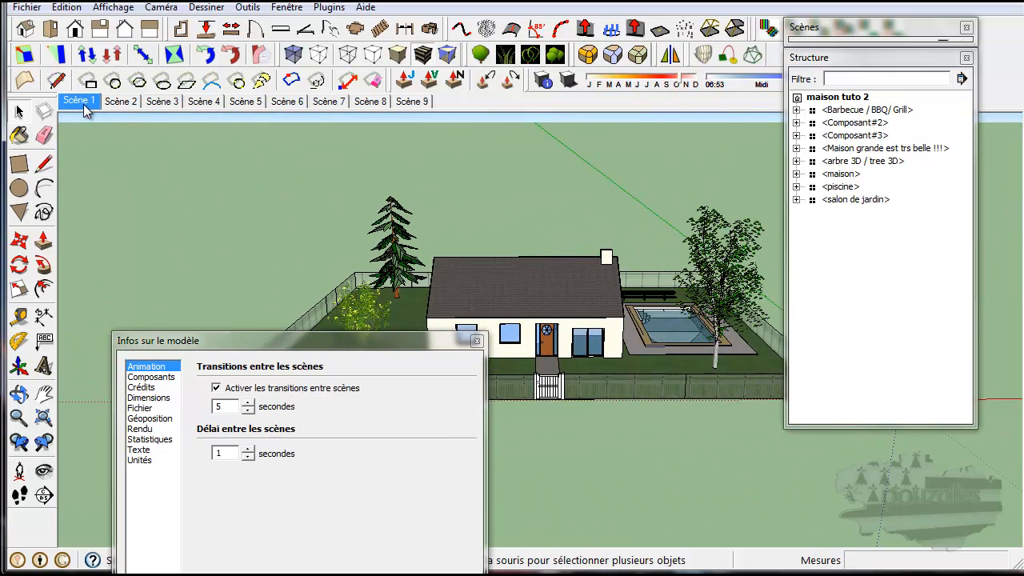
click(119, 103)
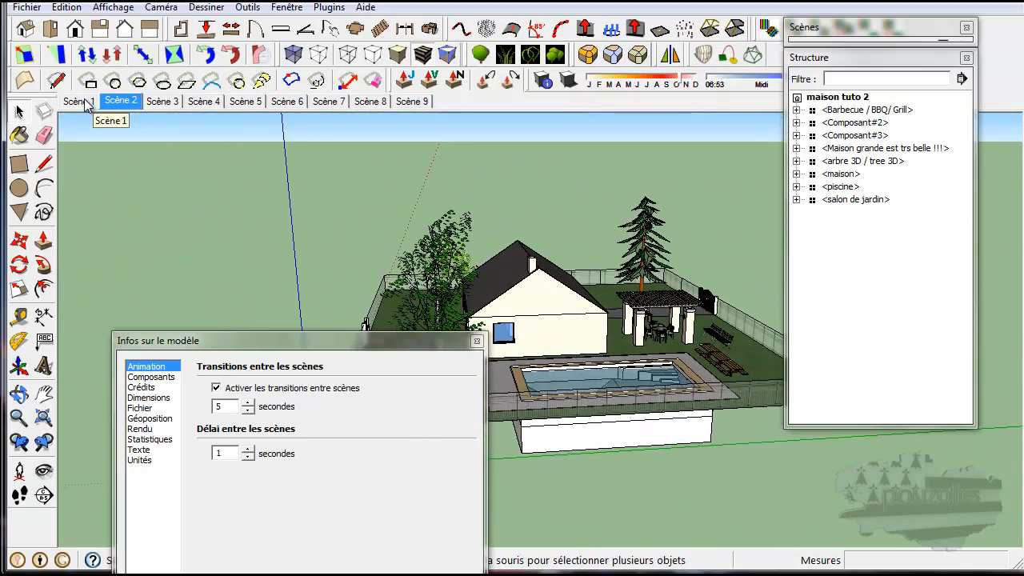
click(80, 102)
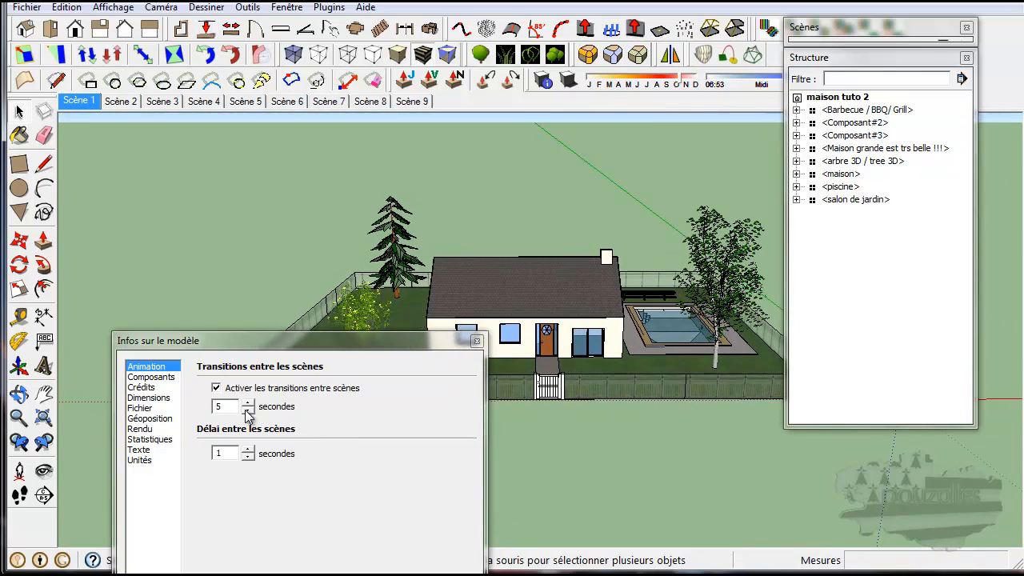
- Set the transition time between scenes to 1 second and preview the movement to Scène 2 and back to Scène 1
click(247, 411)
click(247, 410)
click(247, 411)
click(247, 410)
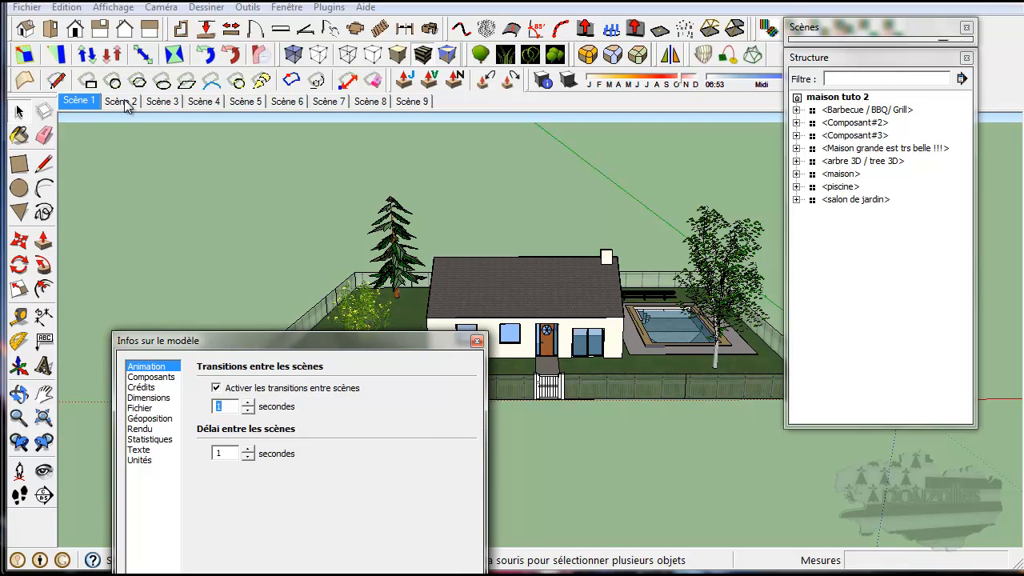
click(124, 102)
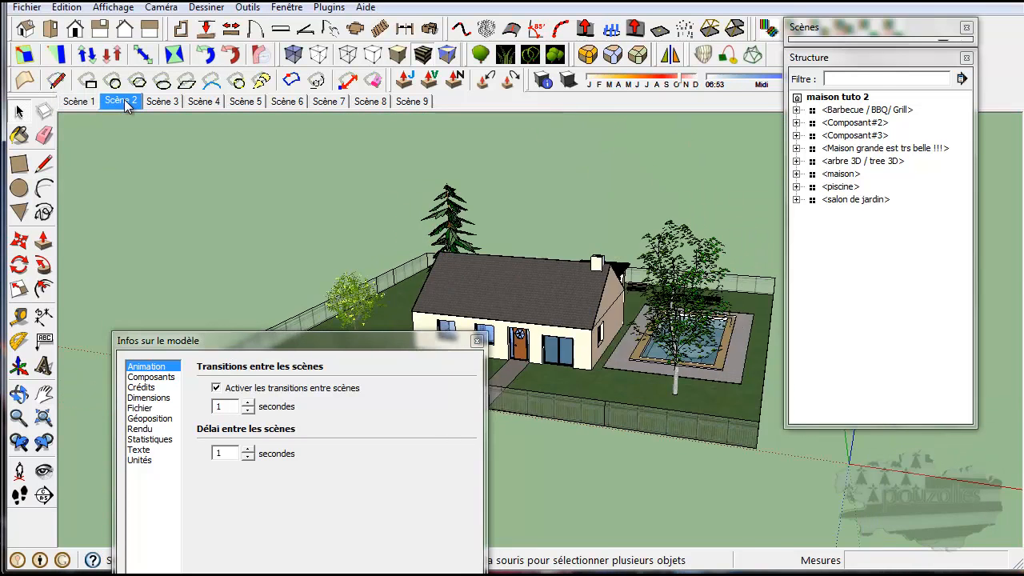
click(83, 103)
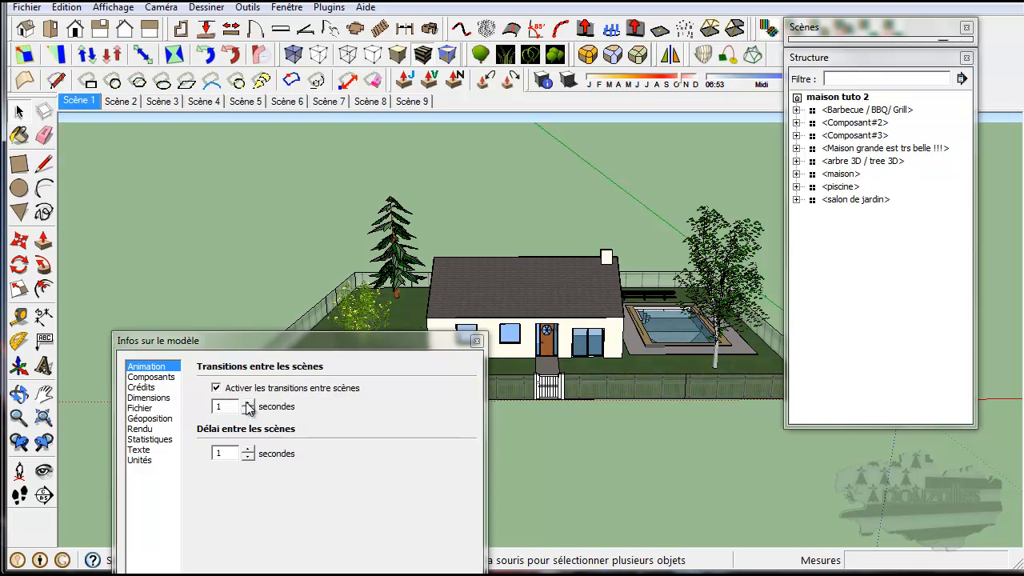
- Set both the scene transition time and the delay between scenes to 3 seconds, previewing the movement to Scène 2
click(247, 403)
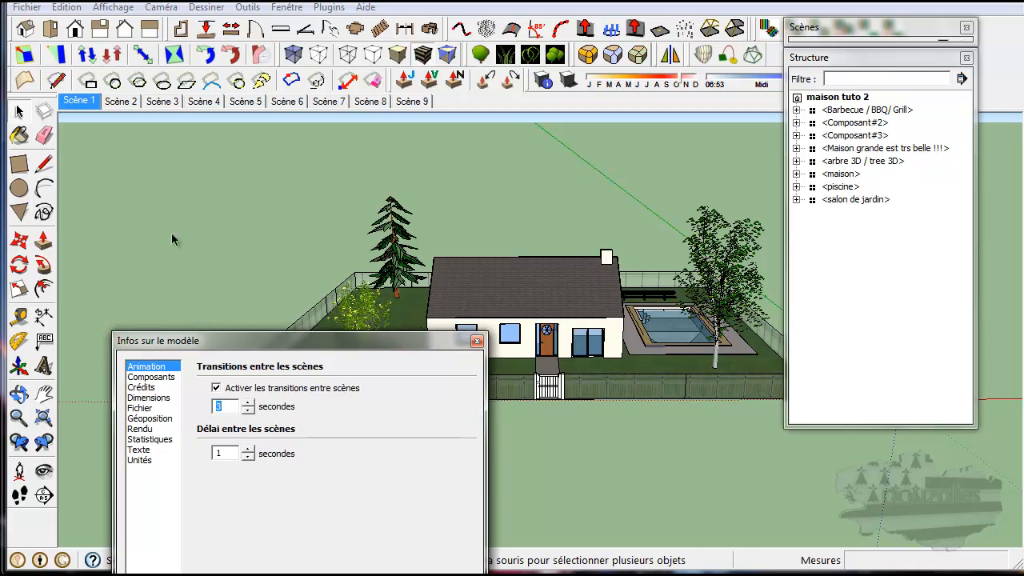
click(124, 107)
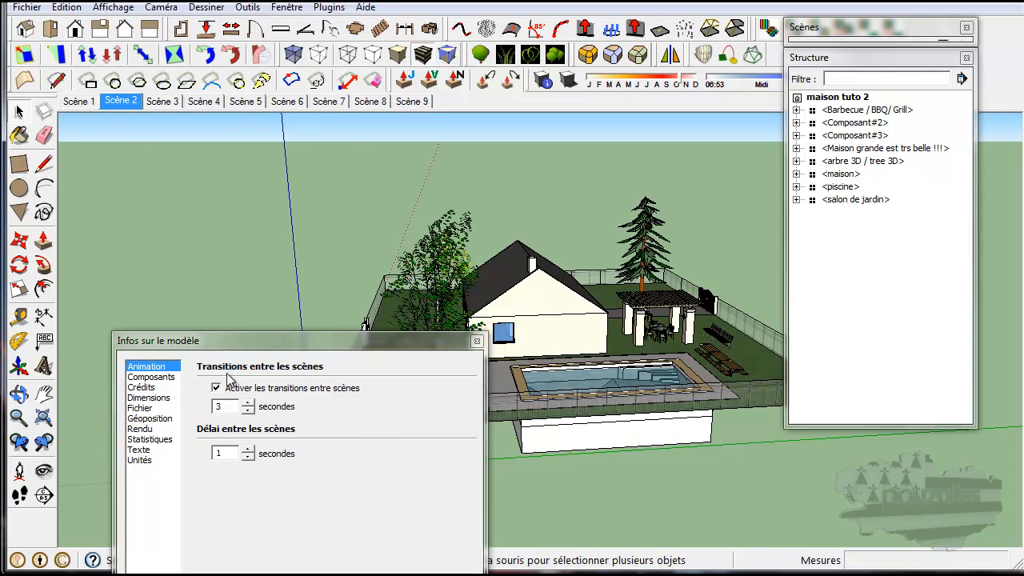
click(247, 449)
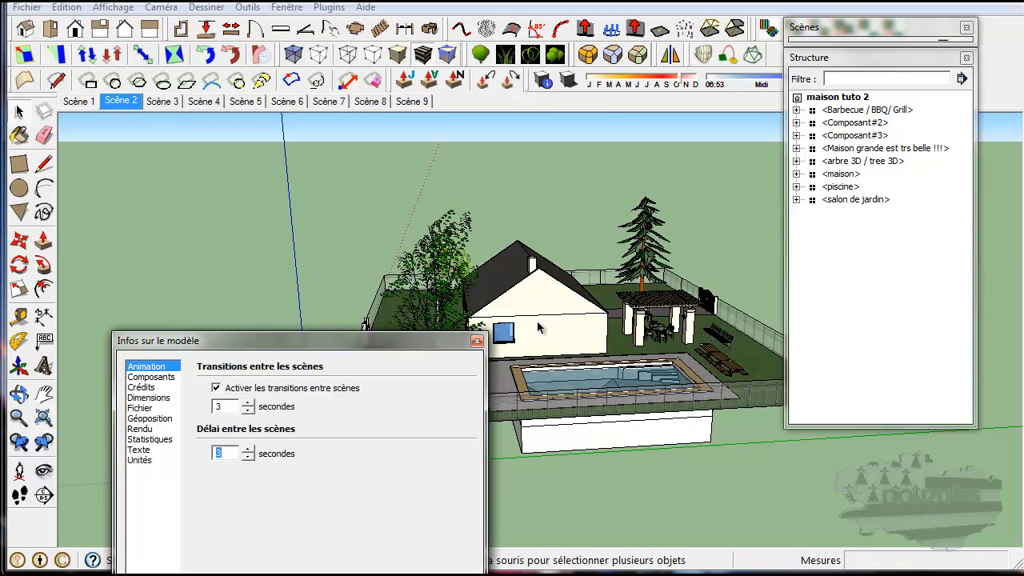
- Preview Scène 1, Scène 2 and Scène 3 with the current animation timing and close the model info
click(77, 102)
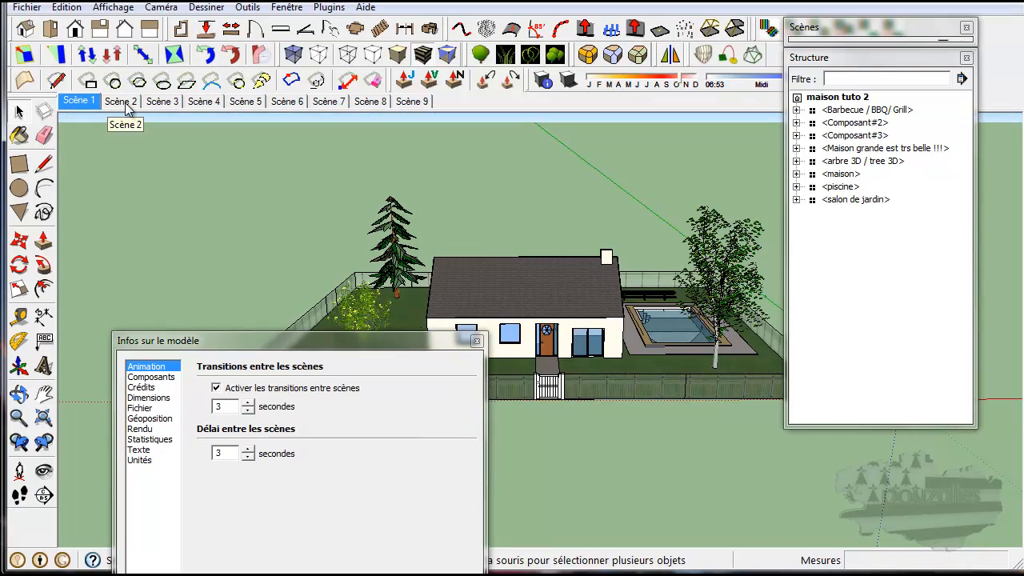
click(126, 107)
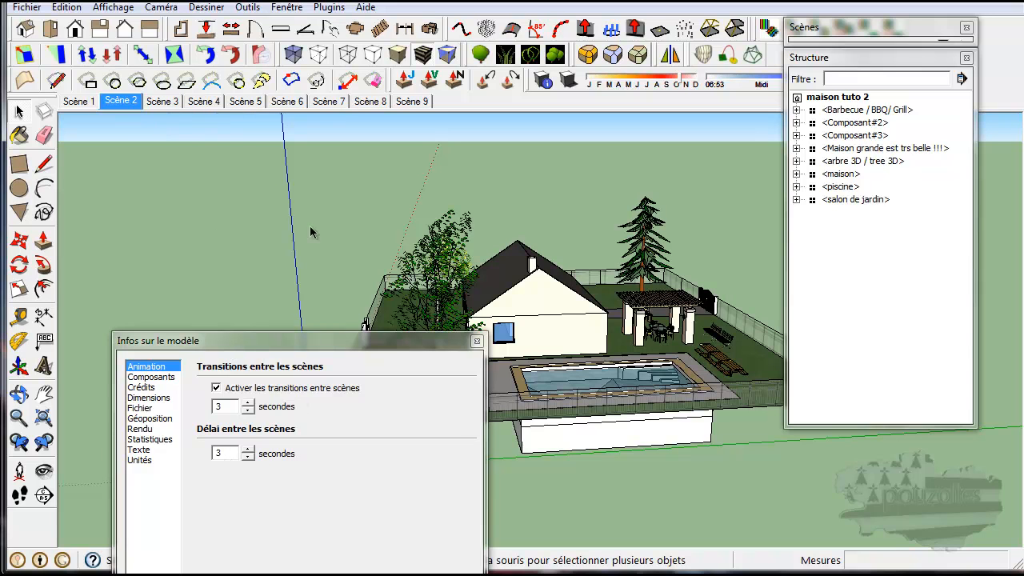
click(161, 104)
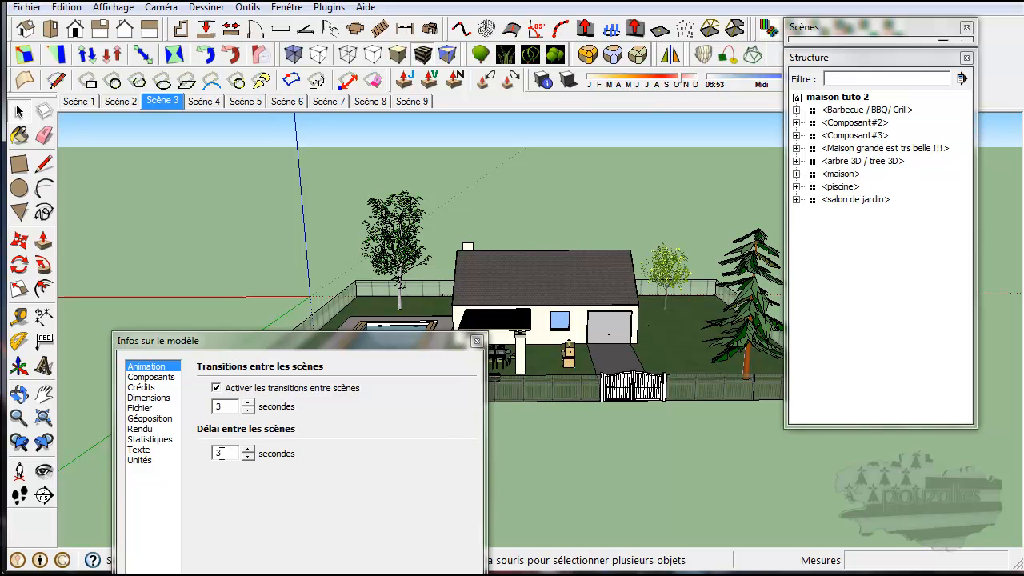
click(223, 451)
click(477, 340)
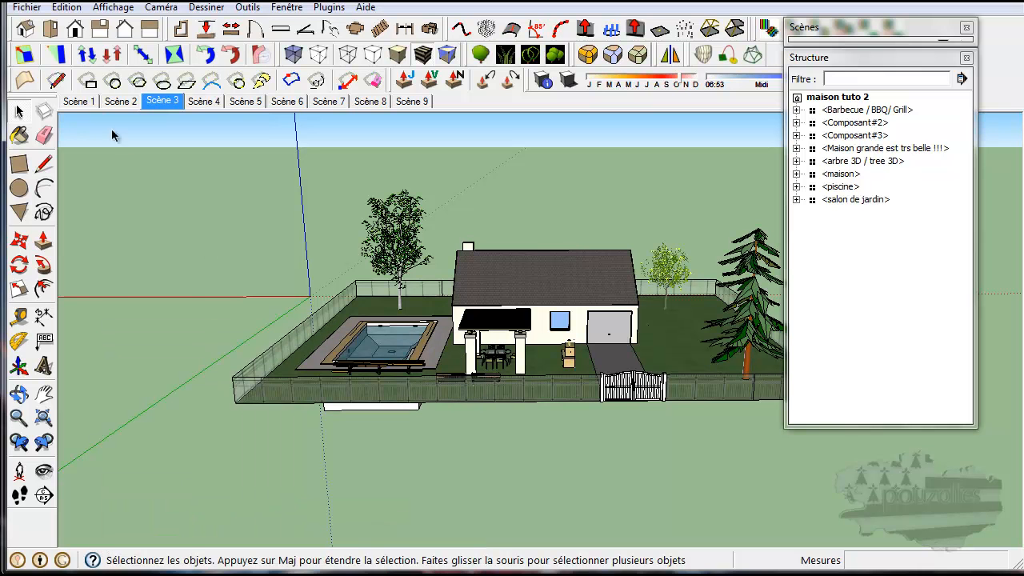
- Bring up the AVI animation export for the model and dismiss it without exporting
click(27, 7)
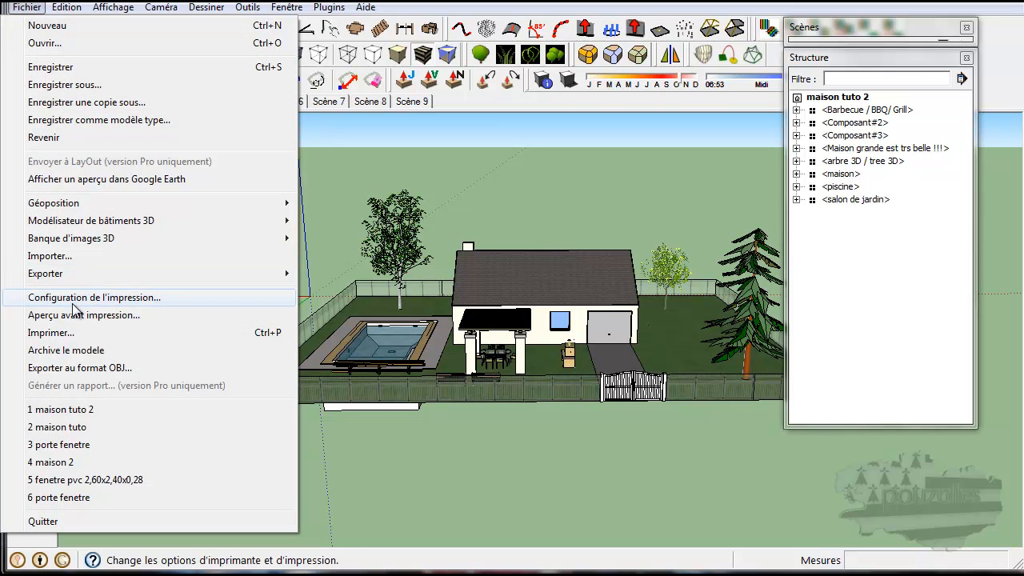
mouse_move(172, 274)
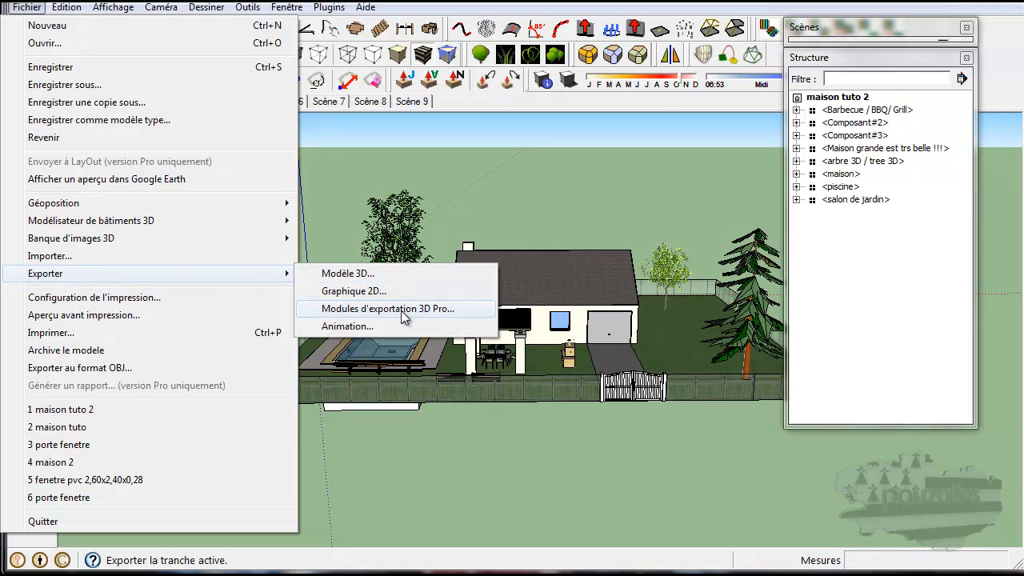
click(360, 329)
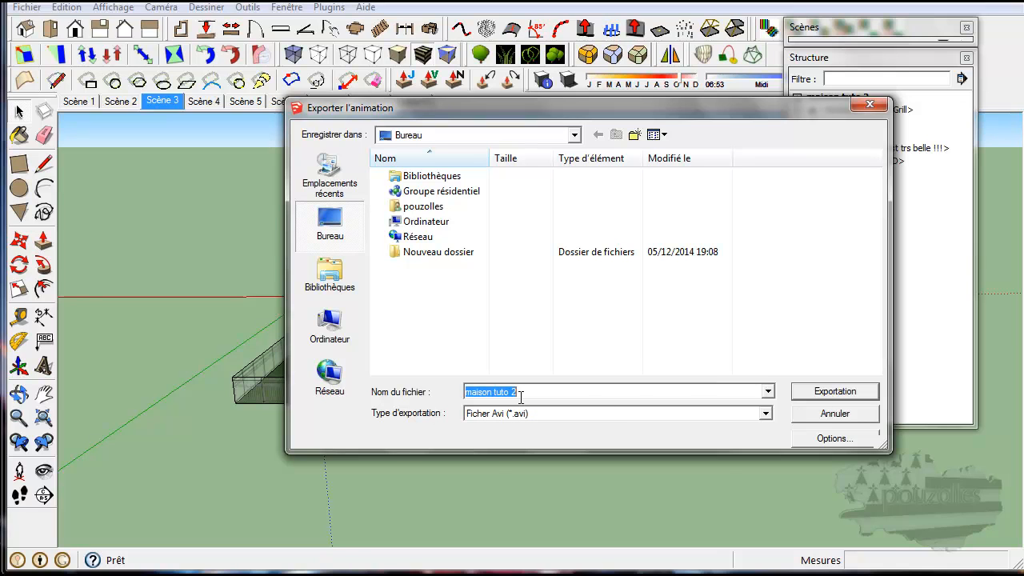
click(877, 107)
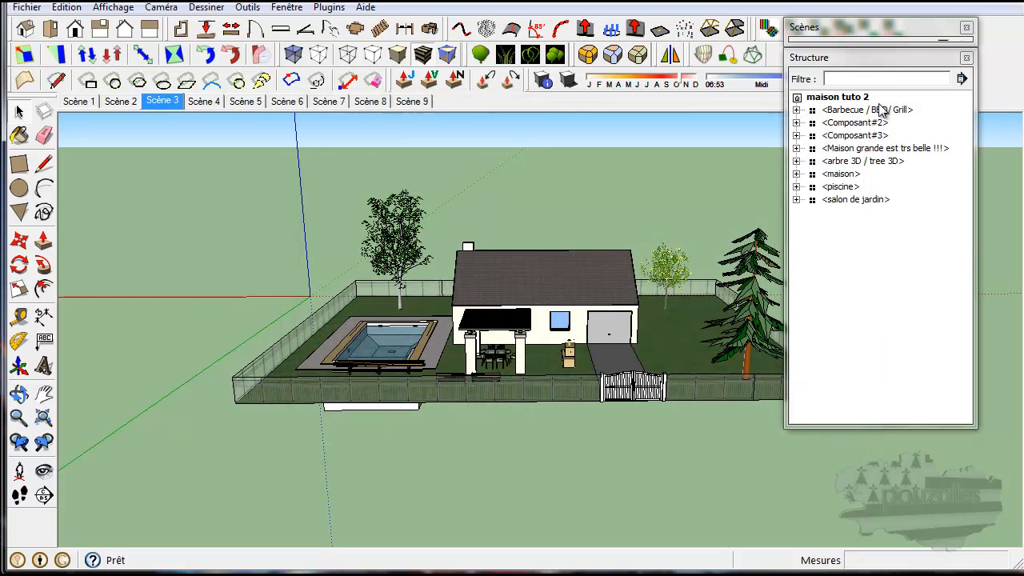